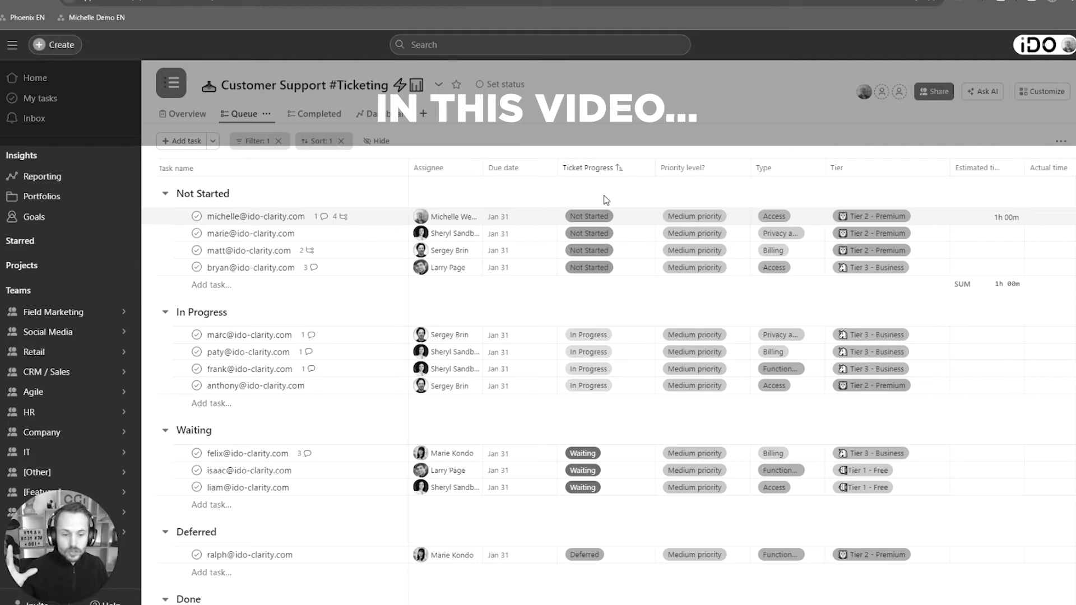
Step: In the project overview's description, add a ✅ before the first four highlights, from "Incoming requests" through "A (pretty) dashboard"
left_click(1030, 92)
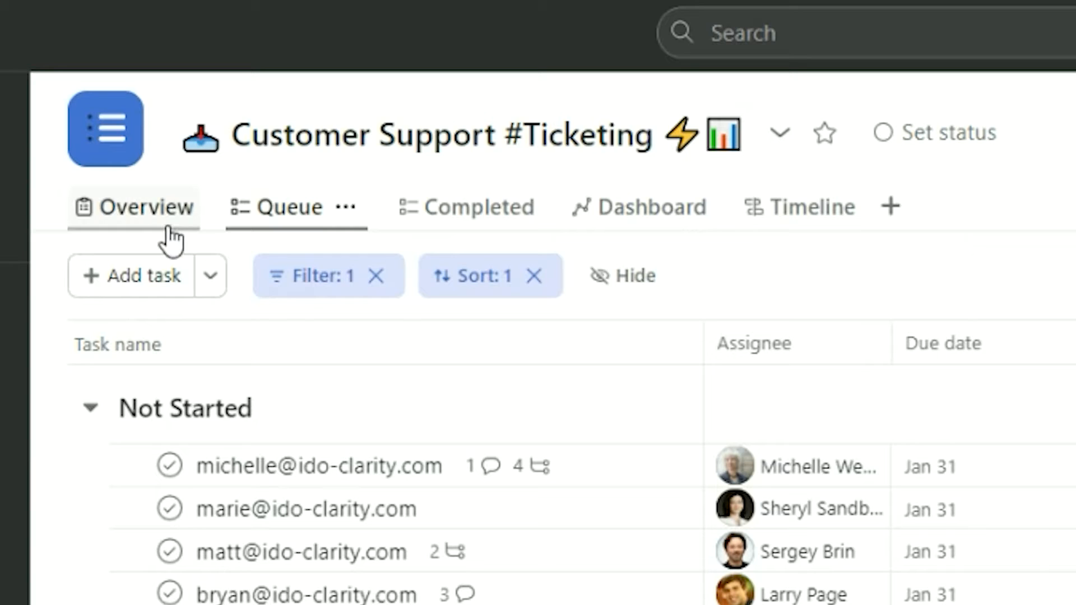
left_click(168, 224)
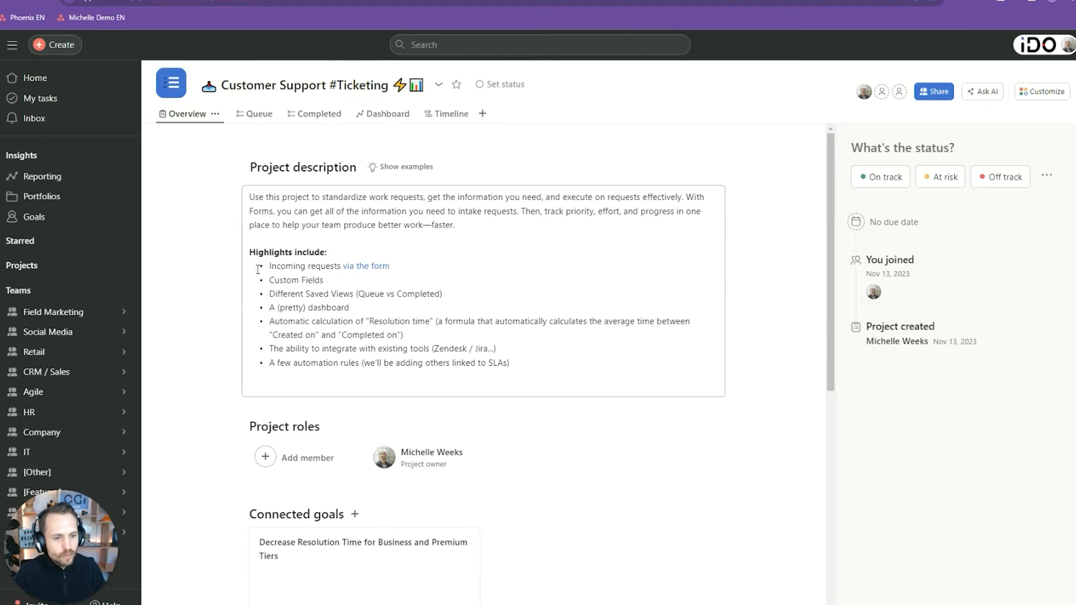
left_click(258, 269)
type("✅")
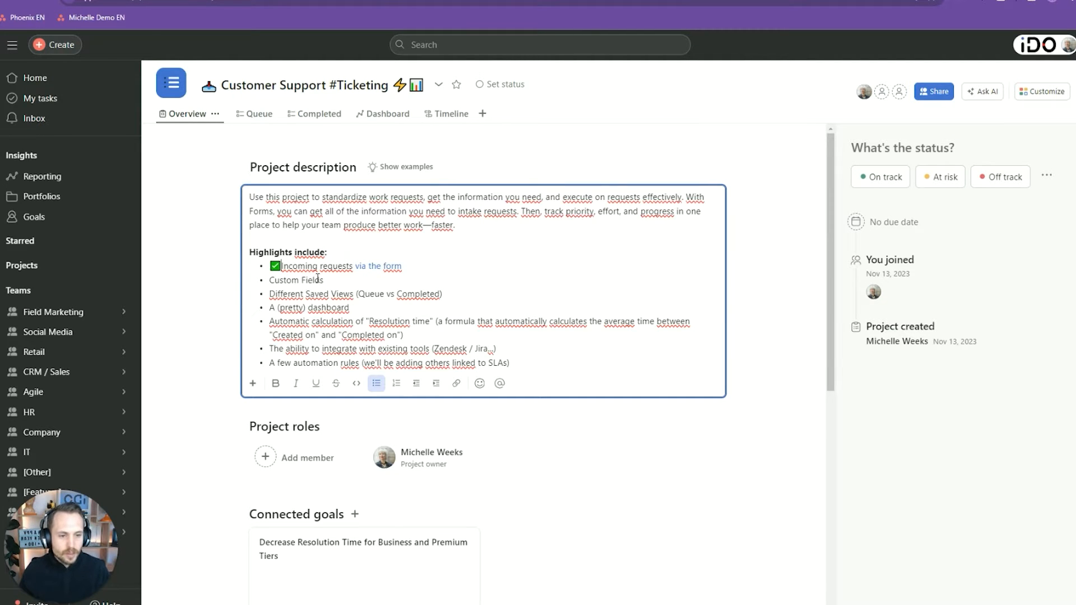
mouse_move(384, 271)
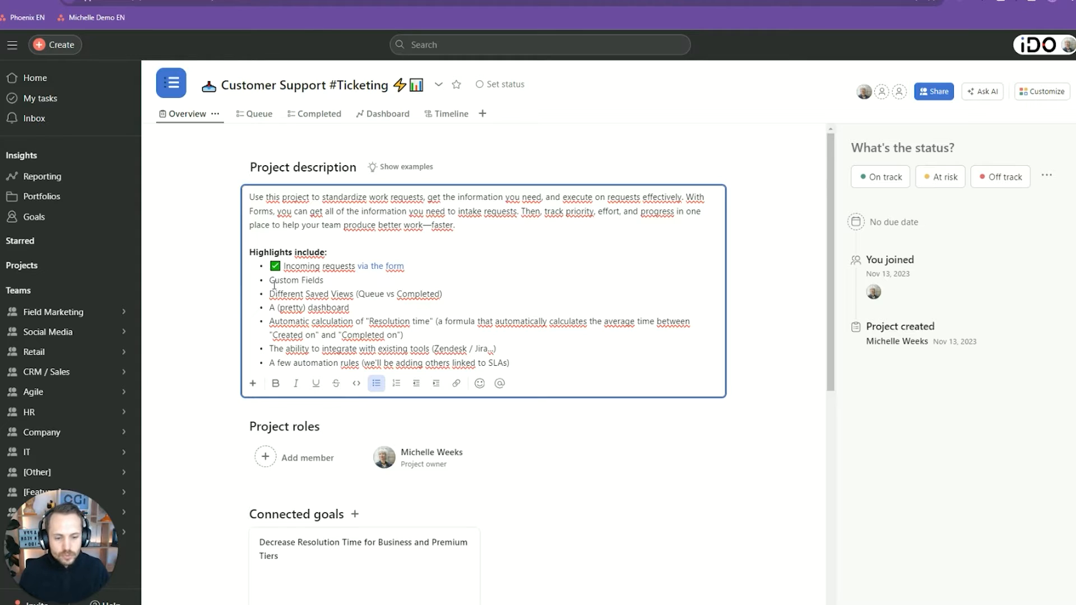
type("✅")
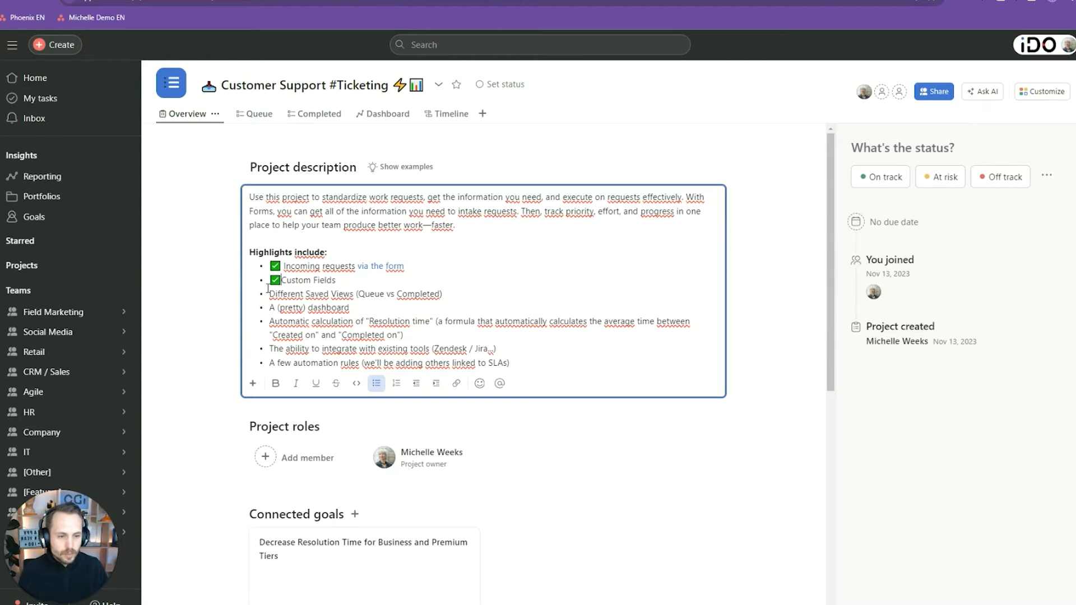
type("✅")
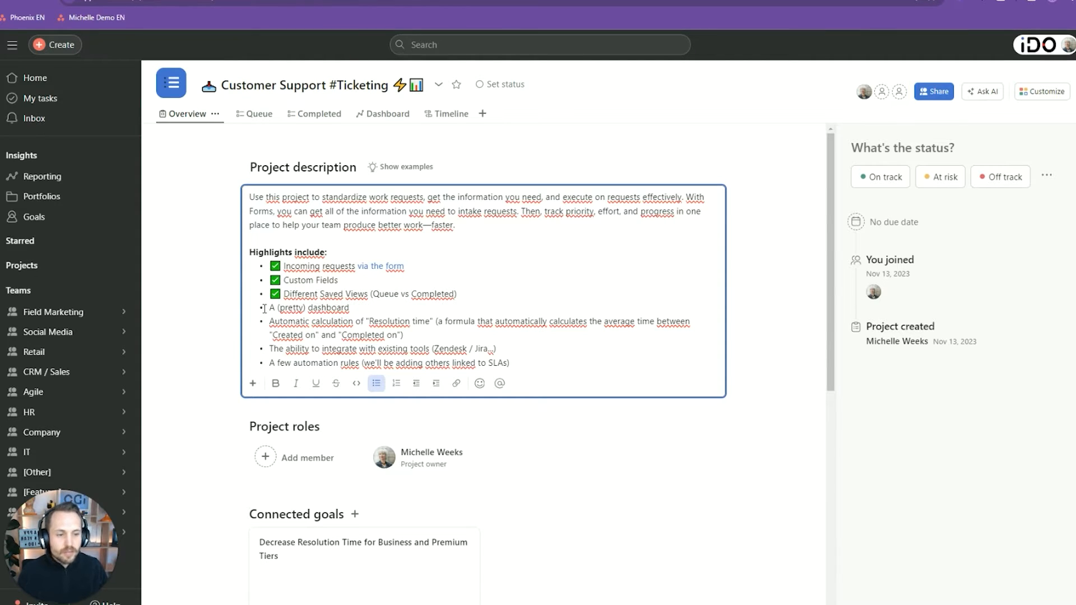
left_click(265, 309)
type("✅")
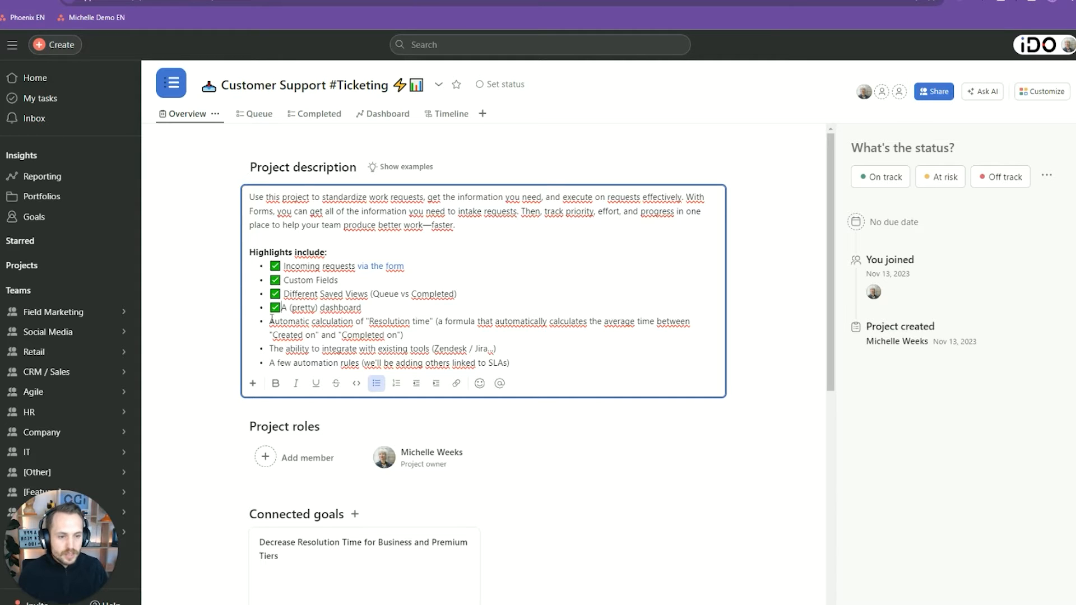
Step: Add a ✅ before the last three highlights: automatic "Resolution time" calculation, integration with existing tools, and automation rules
left_click(268, 322)
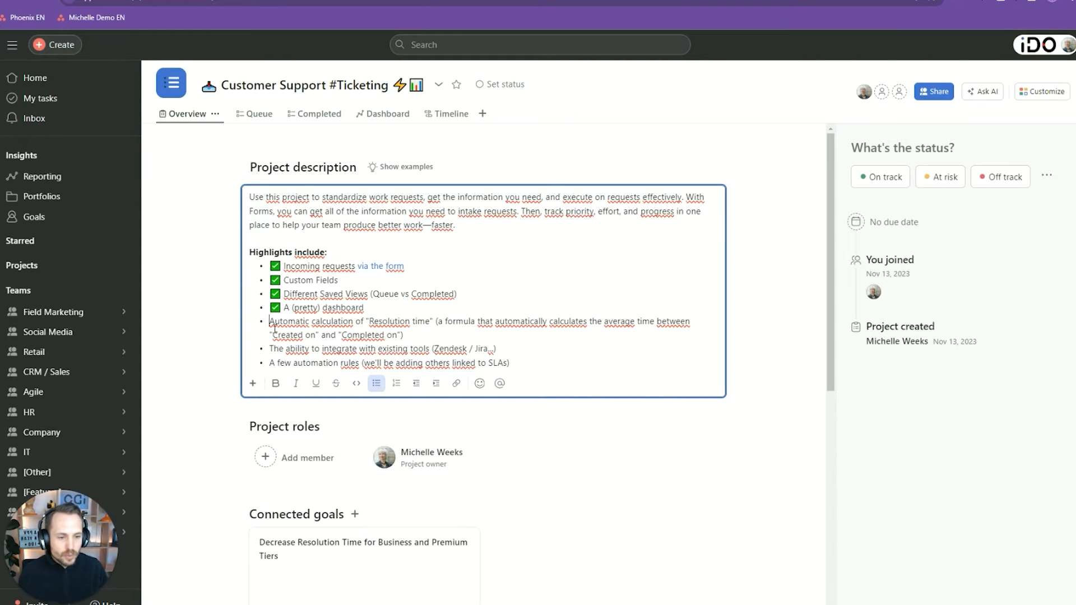
type("✅")
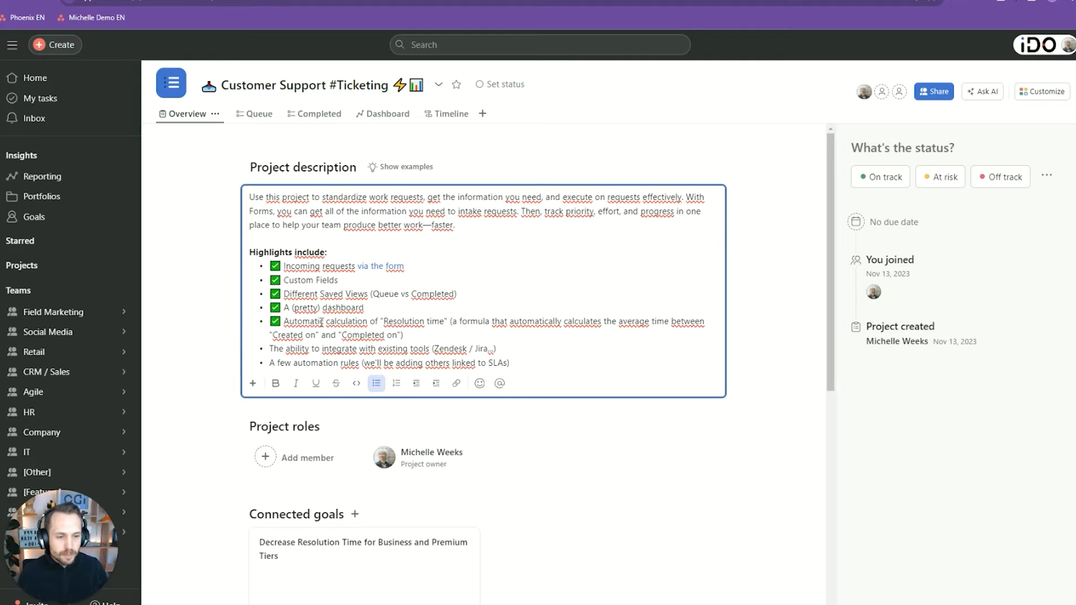
left_click(268, 348)
type("✅")
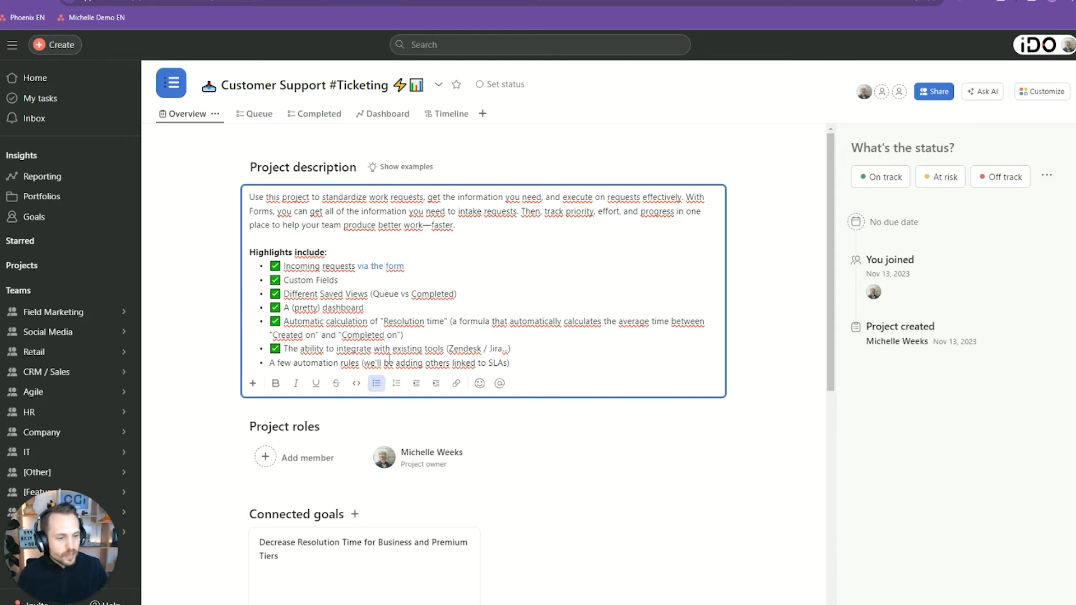
left_click(270, 363)
type("✅")
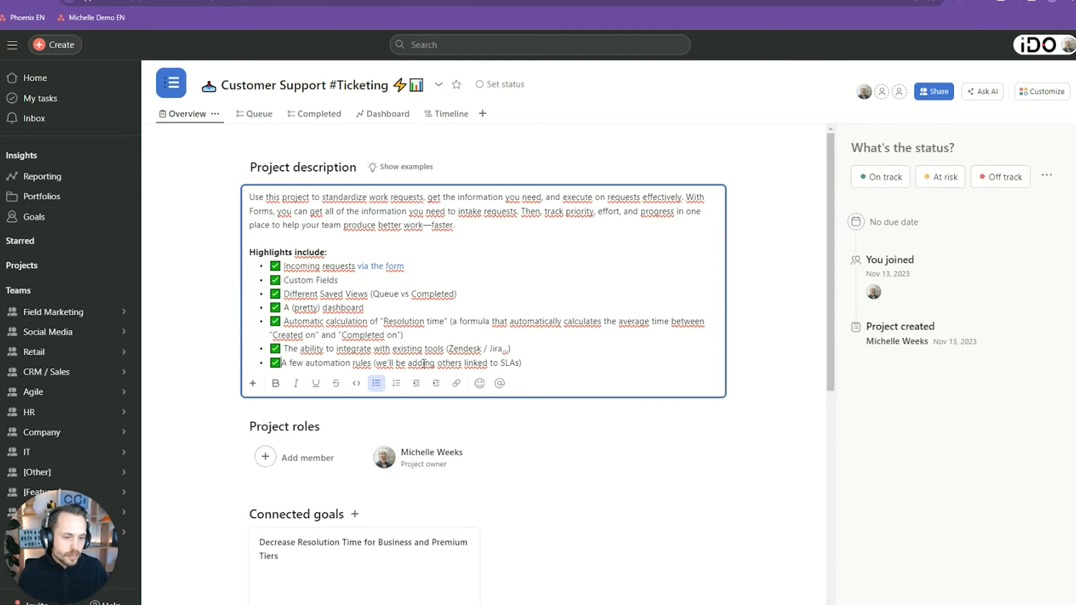
Step: Open the Queue view and examine the Type and Tier options available for the first Not Started ticket
left_click(255, 115)
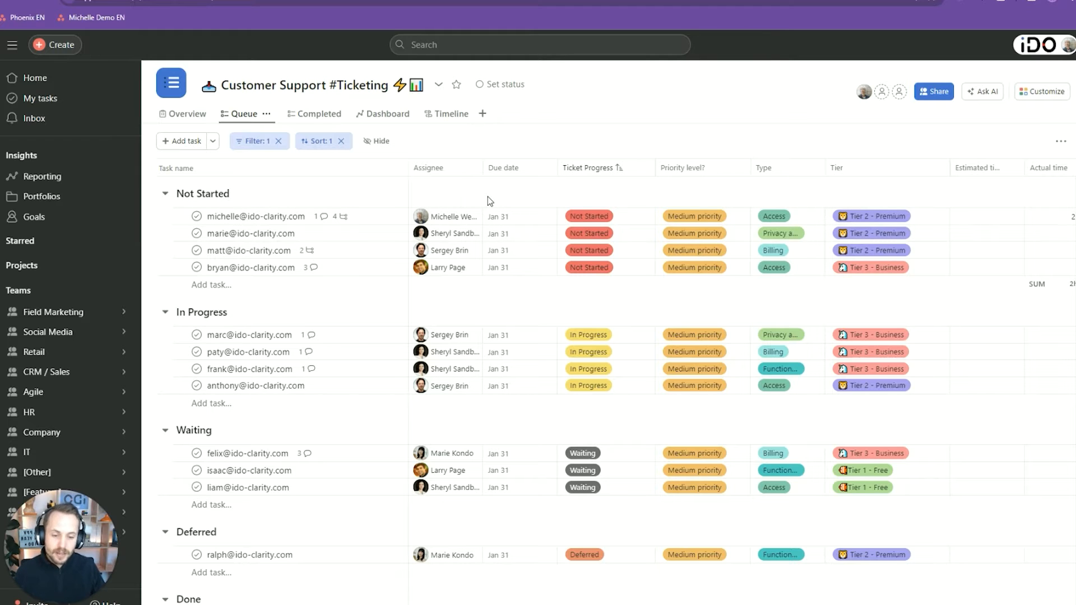
left_click(270, 217)
left_click(407, 196)
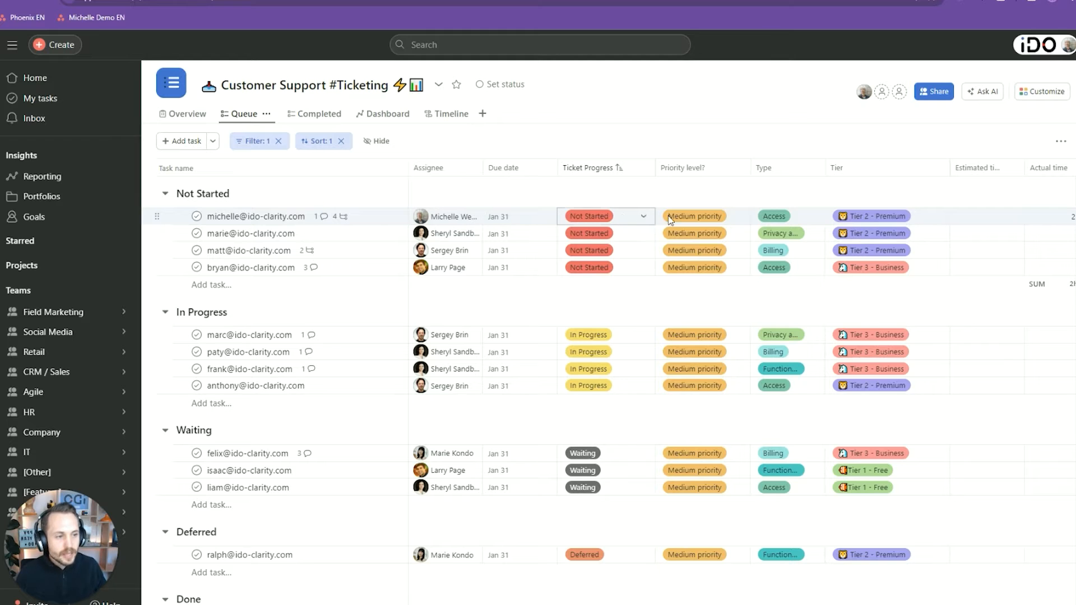
left_click(781, 218)
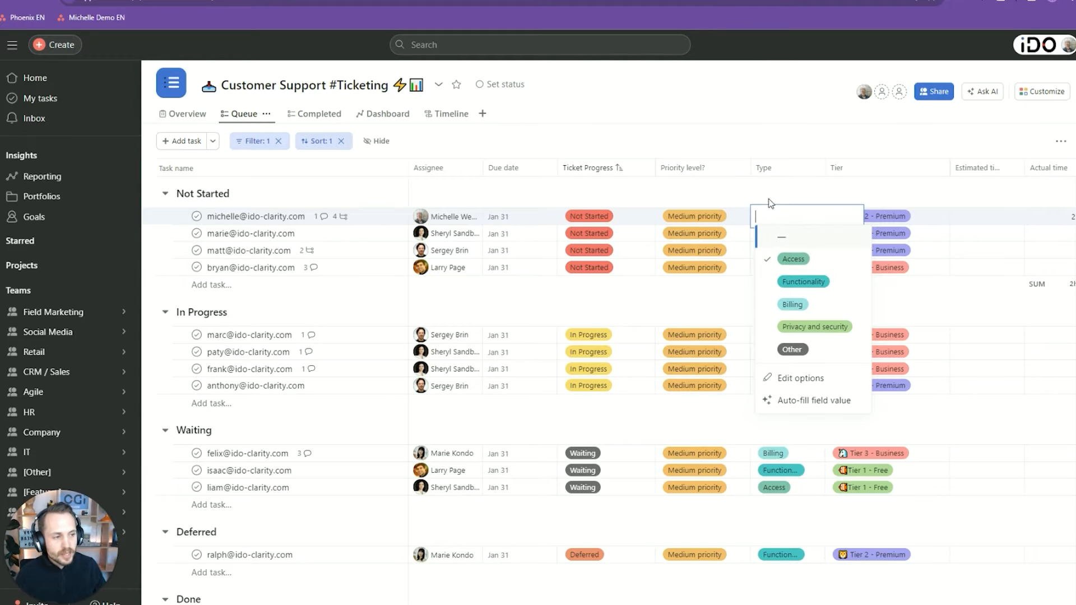
left_click(896, 216)
left_click(896, 217)
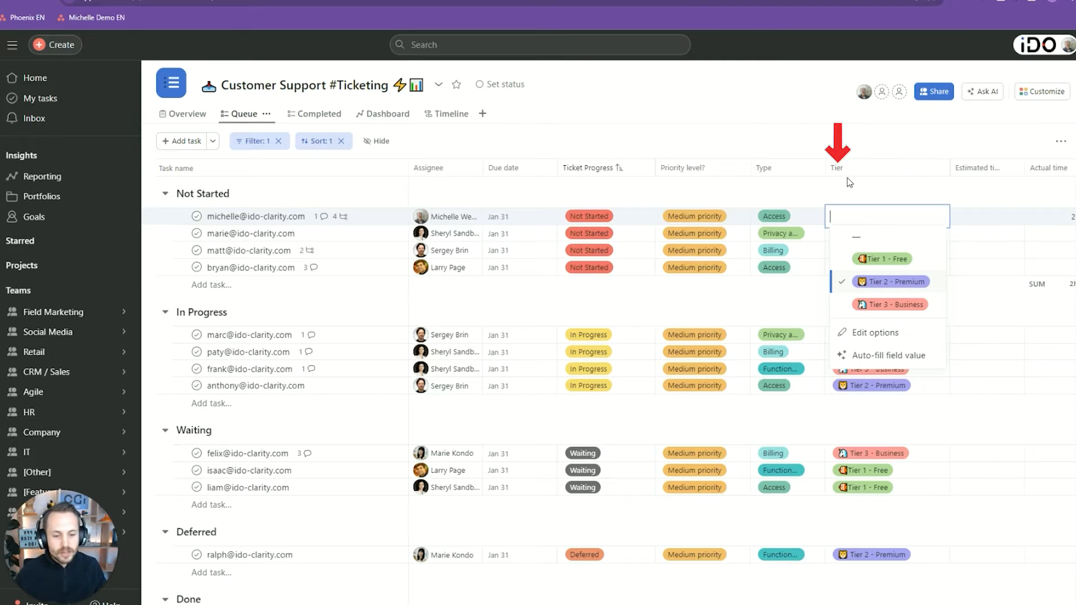
Step: Open the first Not Started ticket, review its submitted form answers, subtasks, activity and comment box, and close its details
left_click(364, 219)
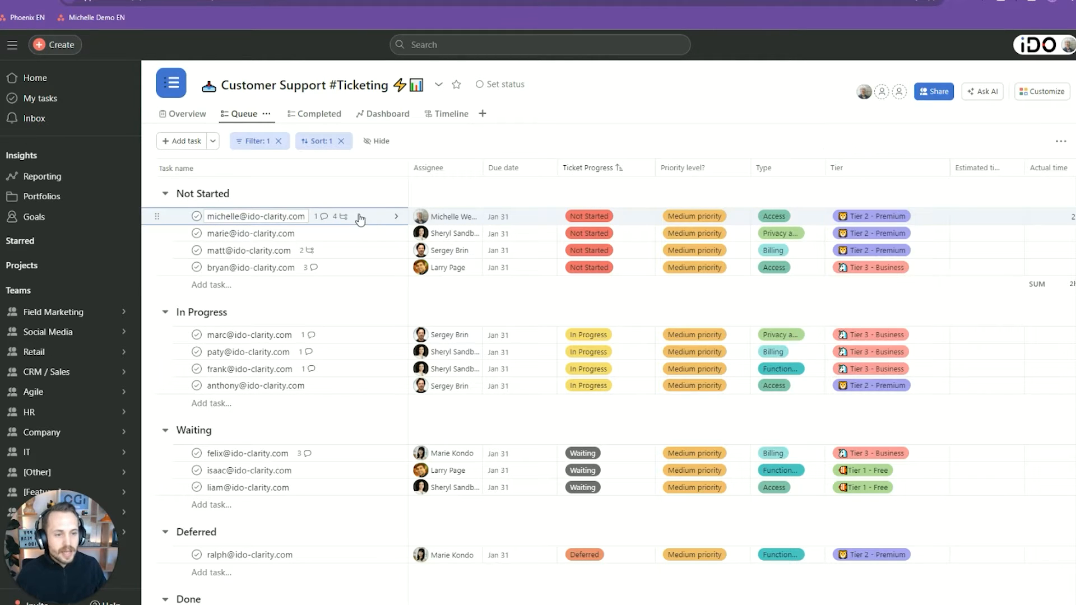
scroll(825, 352, "down", 5)
scroll(801, 404, "down", 1)
left_click_drag(793, 364, 661, 193)
left_click(811, 207)
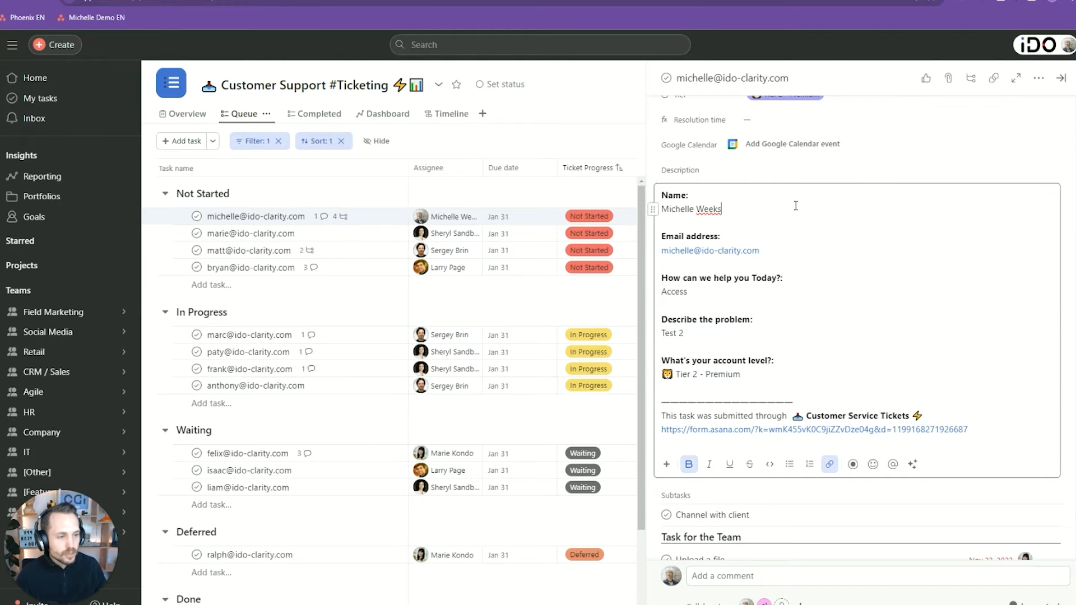
scroll(891, 367, "down", 4)
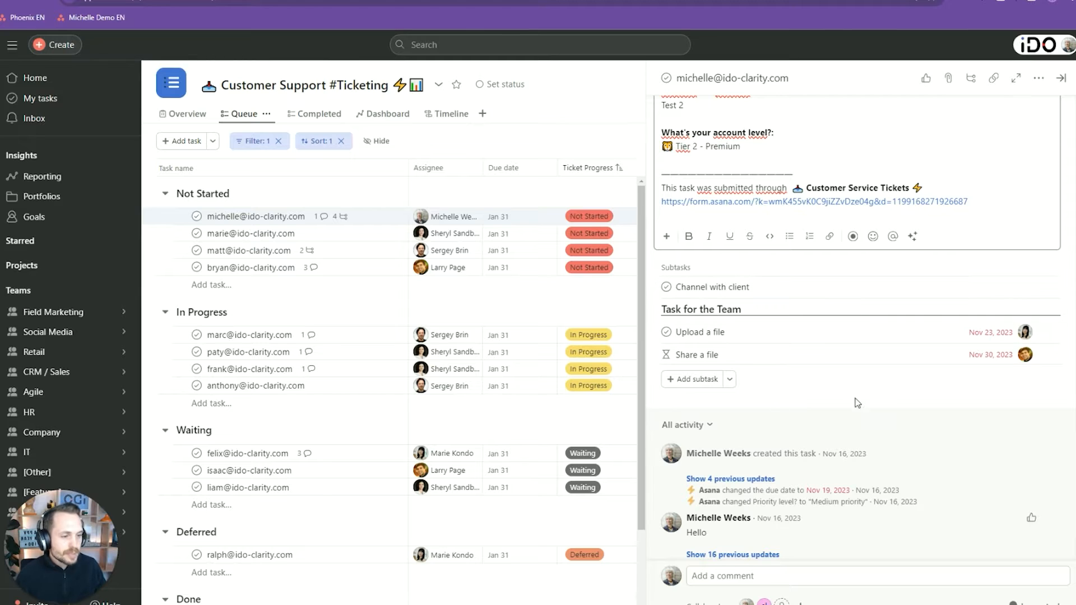
scroll(875, 448, "down", 1)
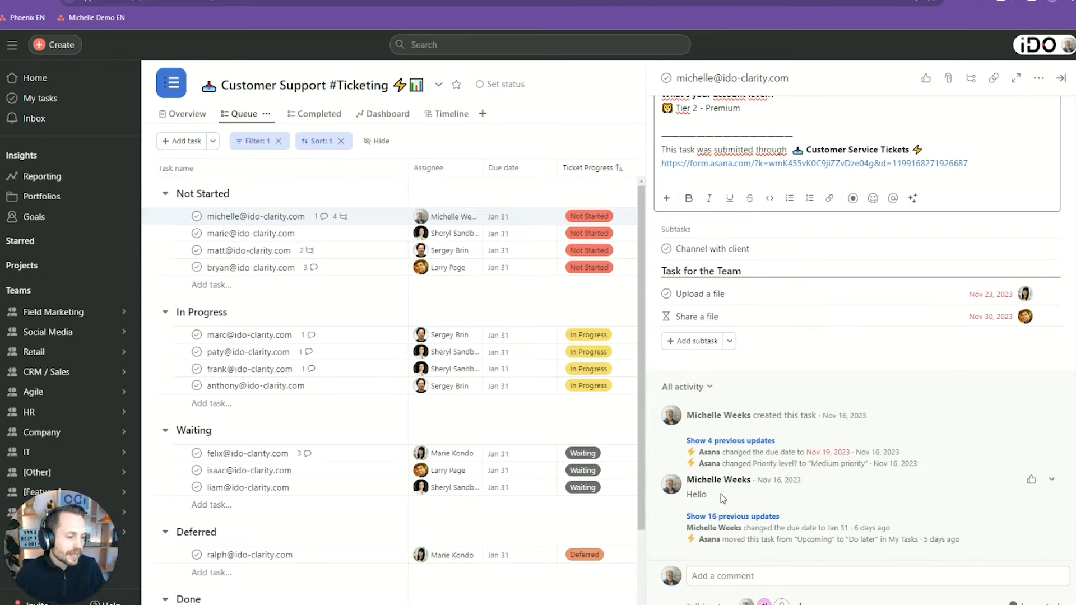
left_click(789, 575)
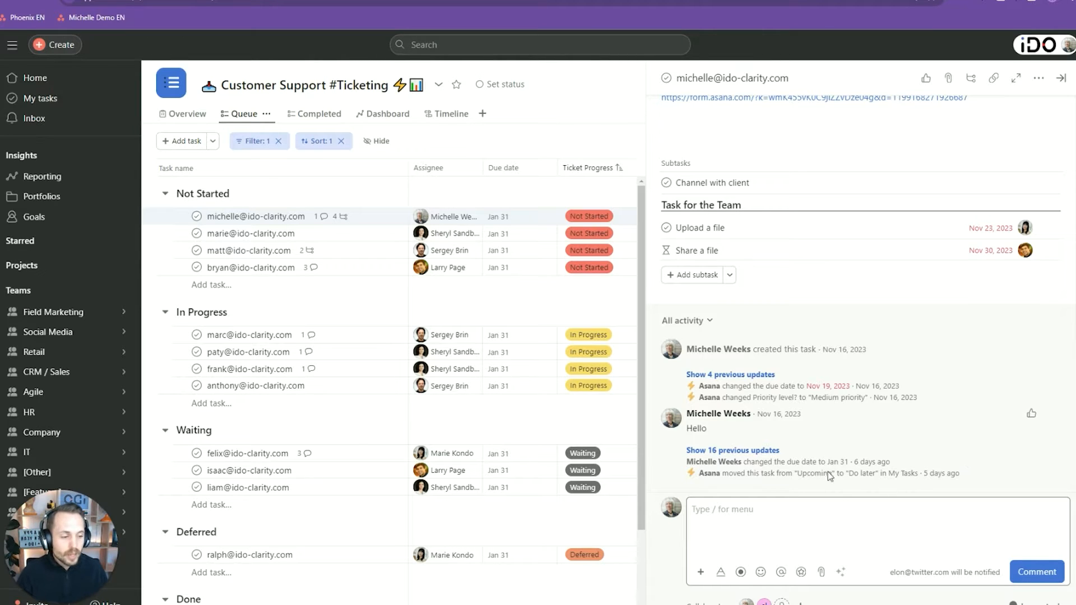
left_click(543, 191)
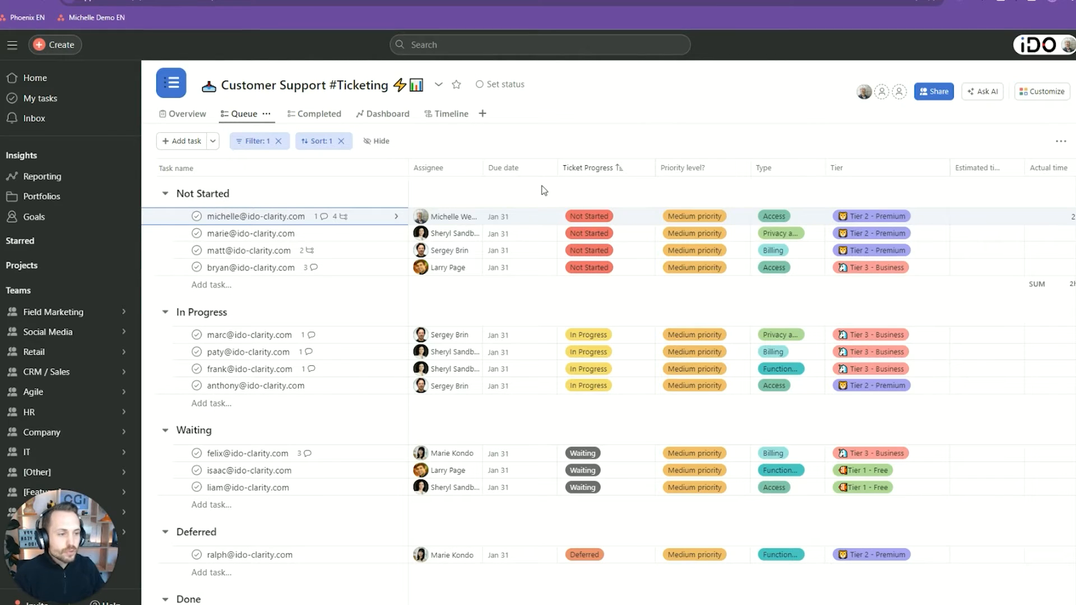
Step: Open the project's "Customer Service Tickets" form for editing and review its questions
left_click(1041, 91)
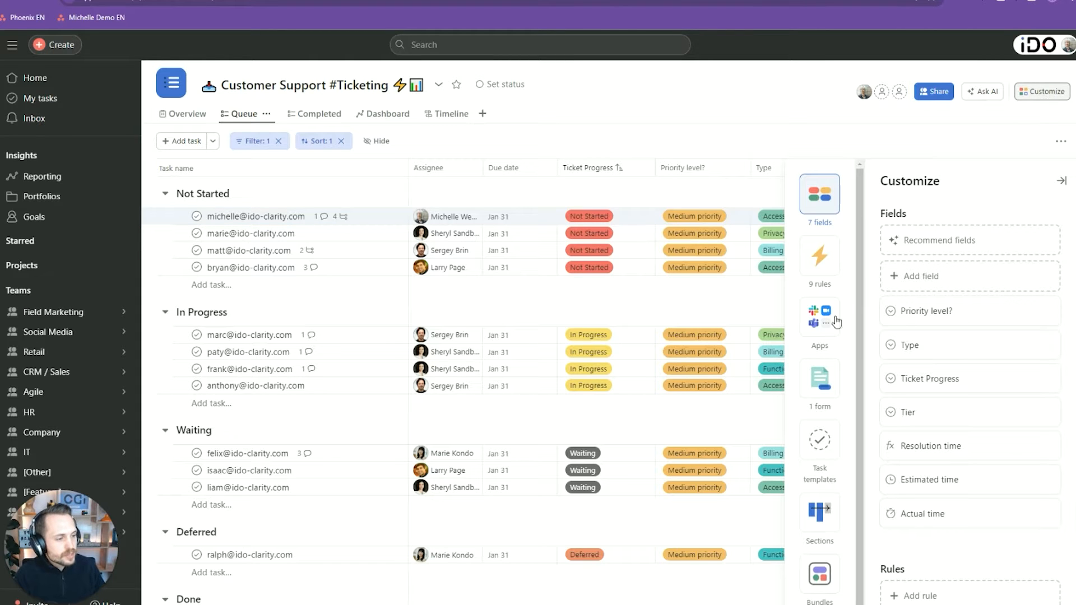
left_click(829, 394)
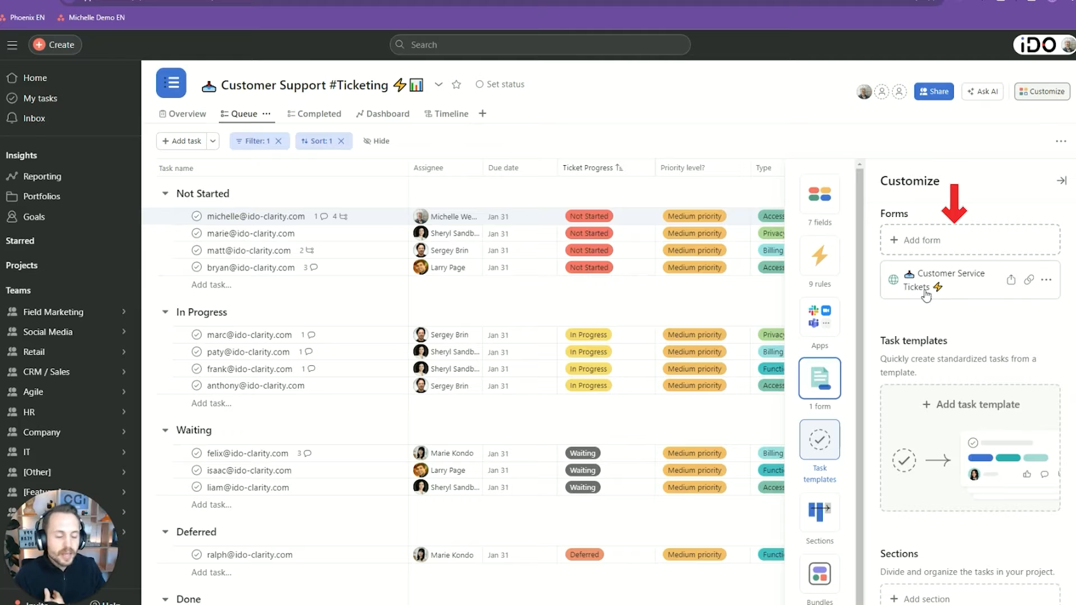
left_click(947, 278)
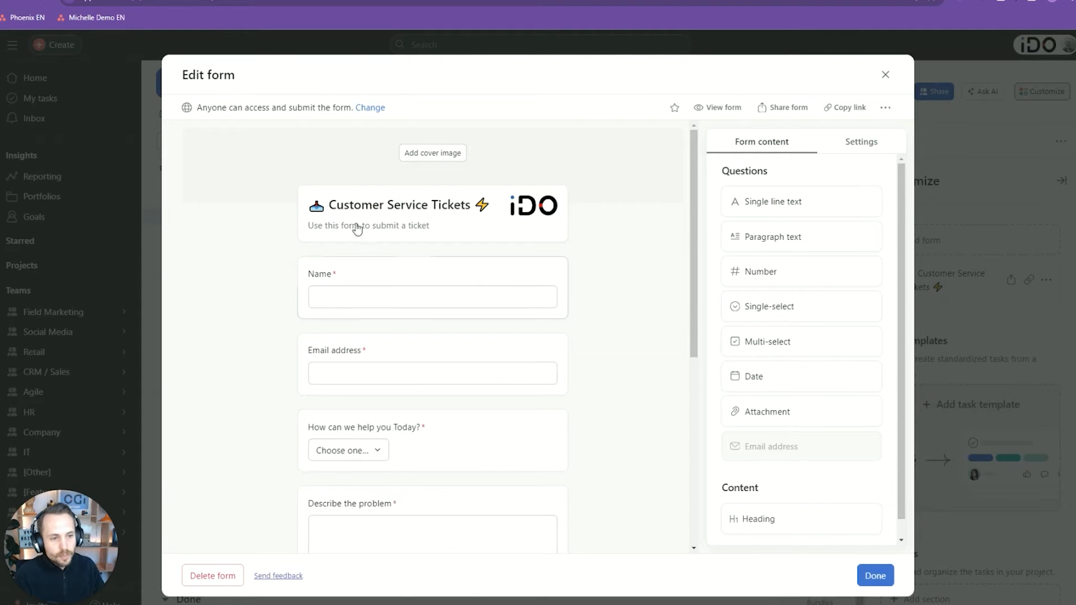
scroll(664, 250, "down", 2)
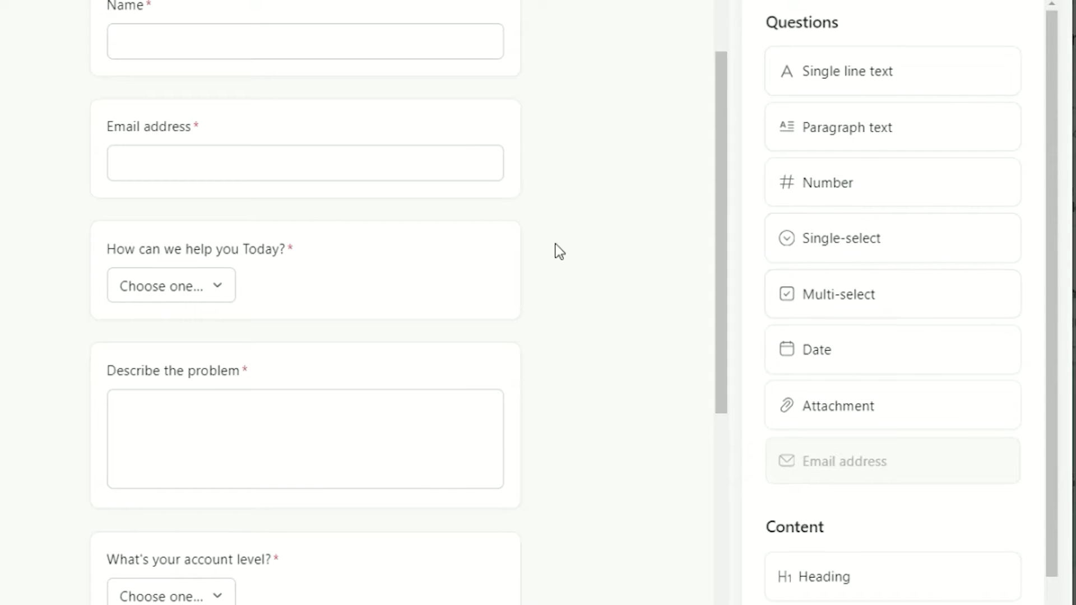
scroll(590, 314, "up", 1)
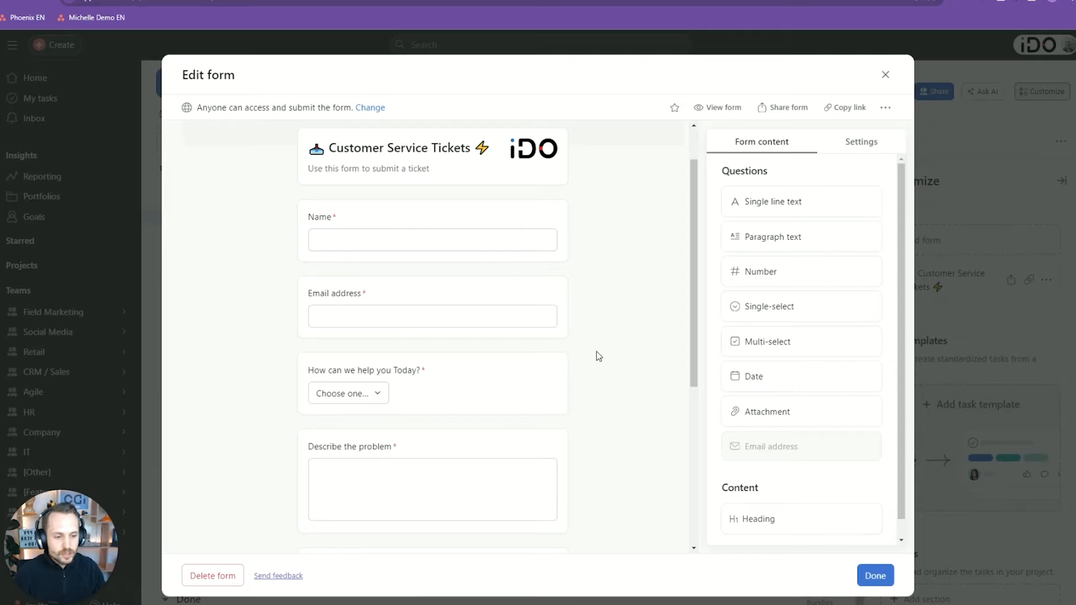
scroll(575, 305, "down", 1)
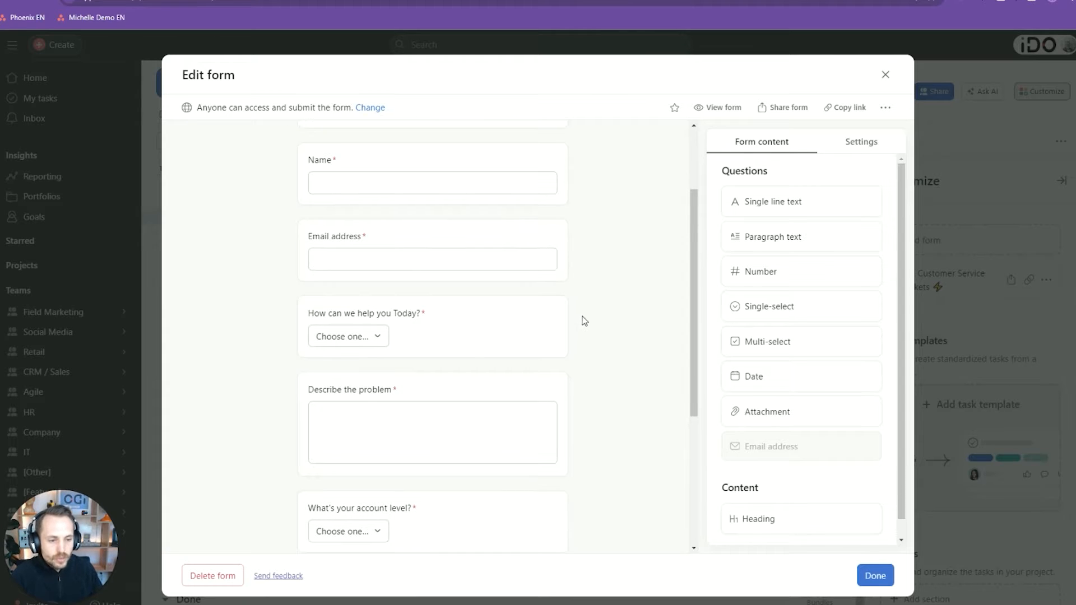
Step: Expand the "How can we help you Today?" question, check its single-select options and connected field, and close the form editor
left_click(462, 324)
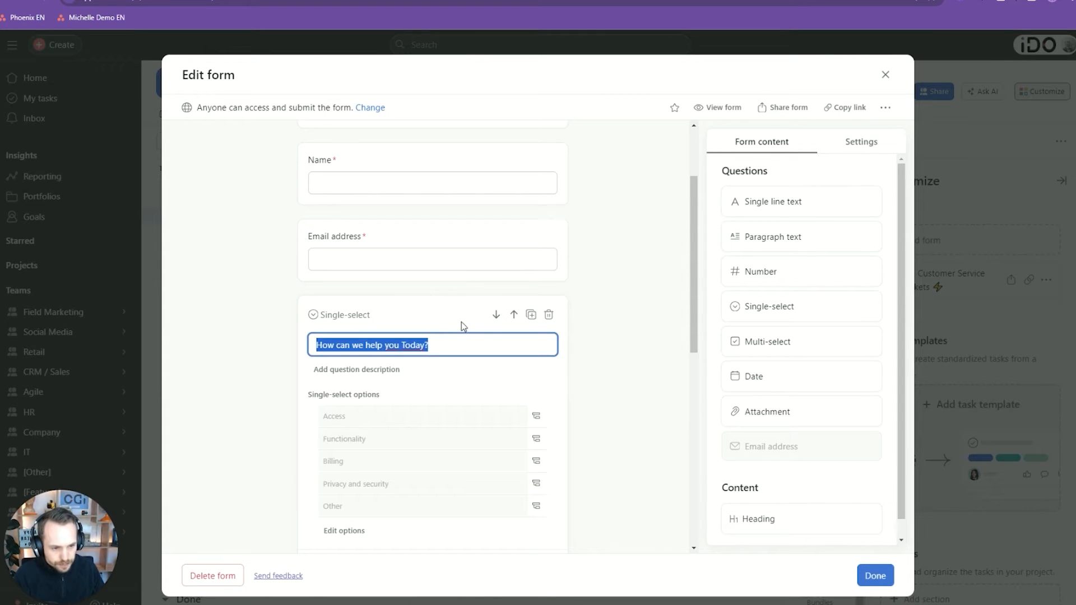
scroll(425, 298, "down", 2)
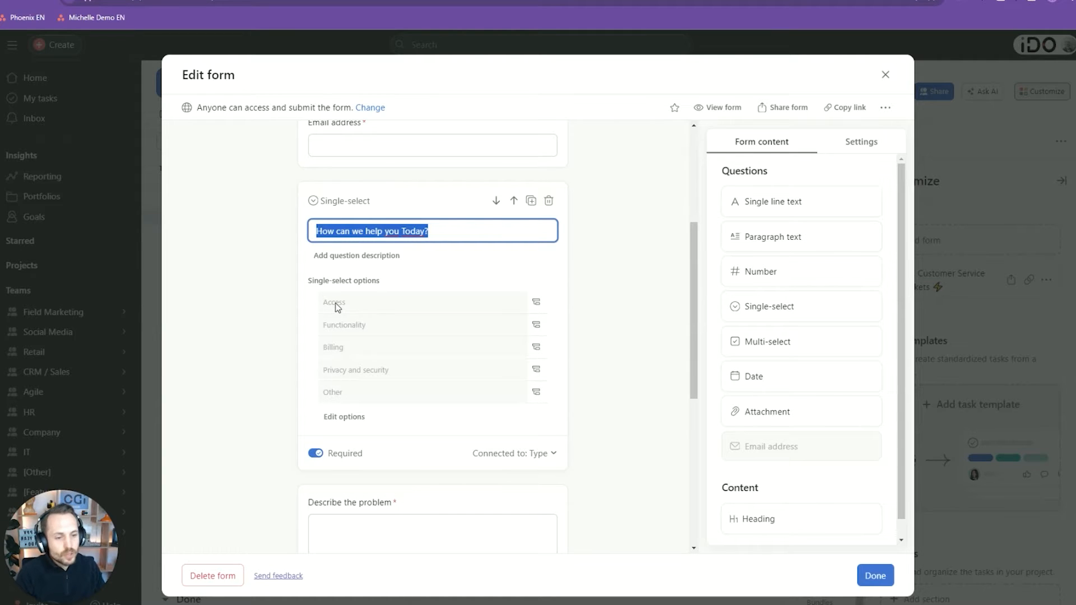
triple_click(434, 231)
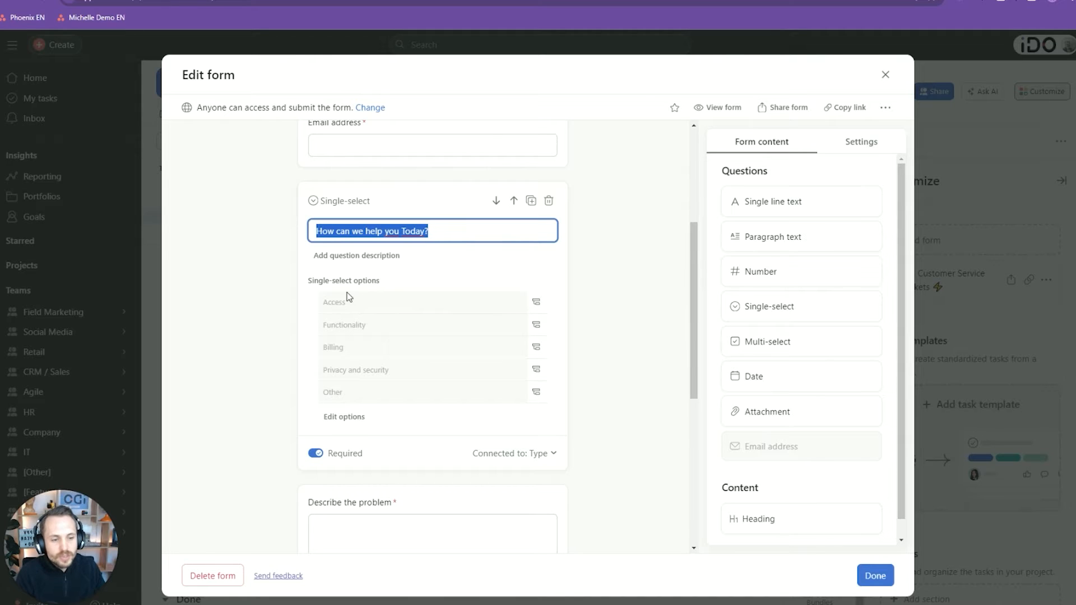
scroll(611, 309, "down", 1)
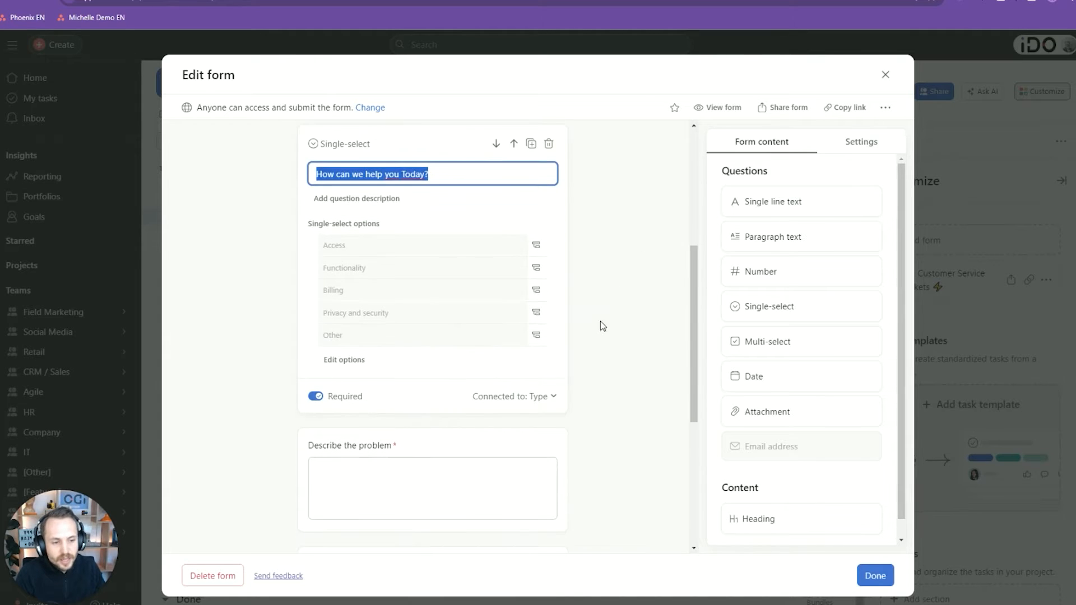
left_click(523, 397)
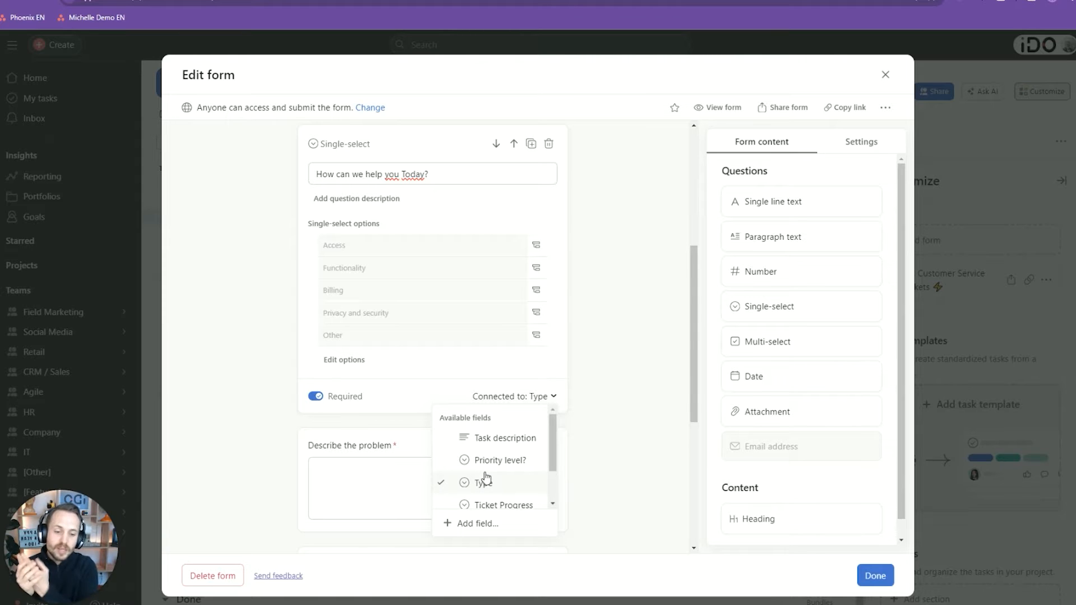
left_click(884, 74)
left_click(884, 75)
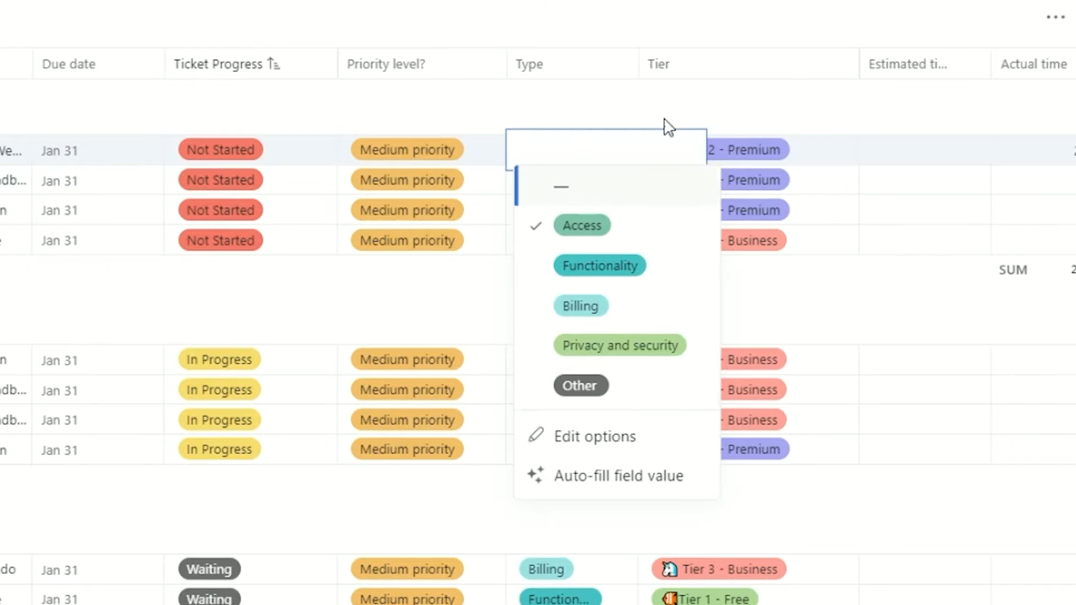
Step: Compare the form's choices with the Type and Tier field options on the queue's first ticket
left_click(872, 216)
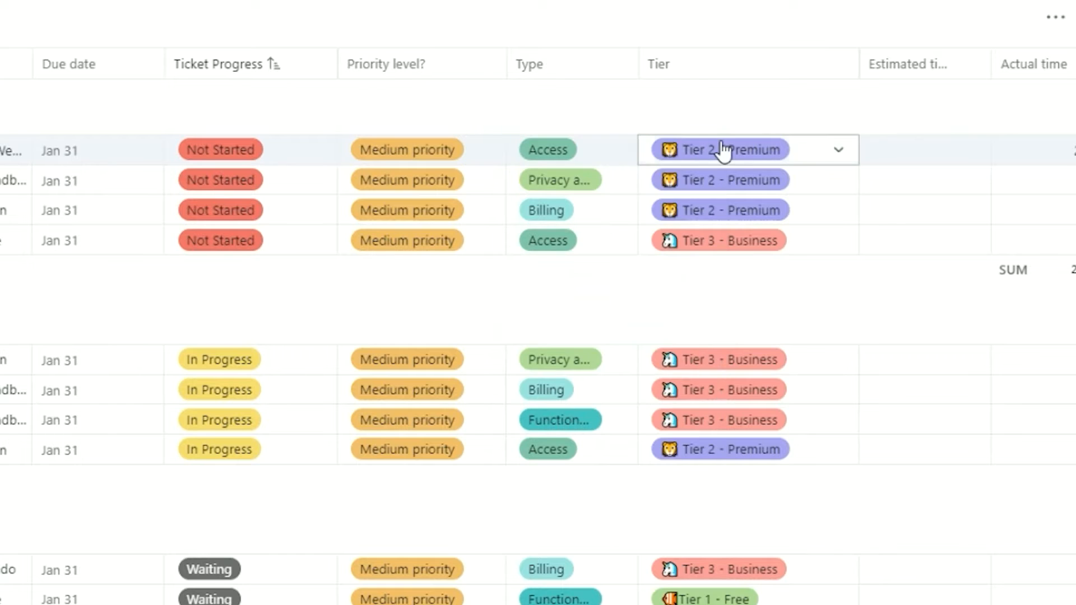
left_click(723, 150)
left_click(797, 114)
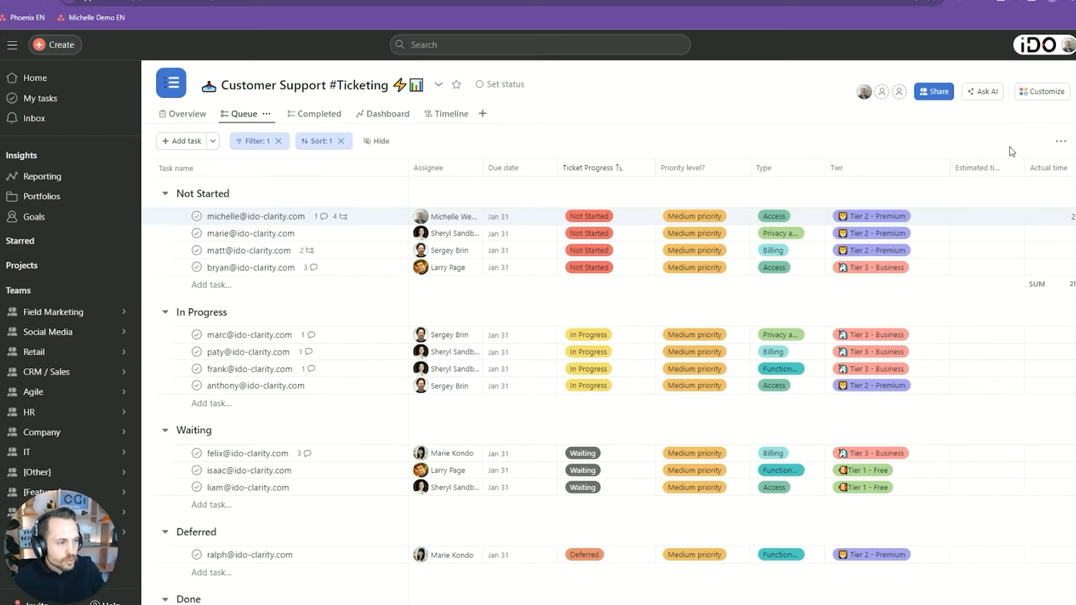
Step: Reopen the "Customer Service Tickets" form for editing and review its questions down to the file attachment
left_click(1044, 96)
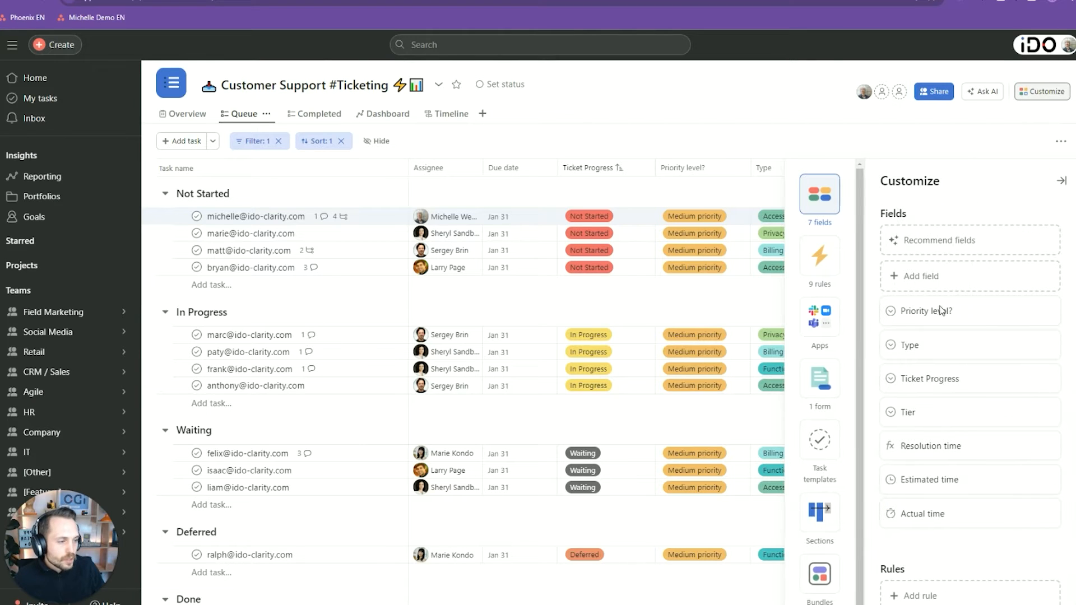
left_click(827, 384)
left_click(972, 273)
scroll(593, 338, "down", 5)
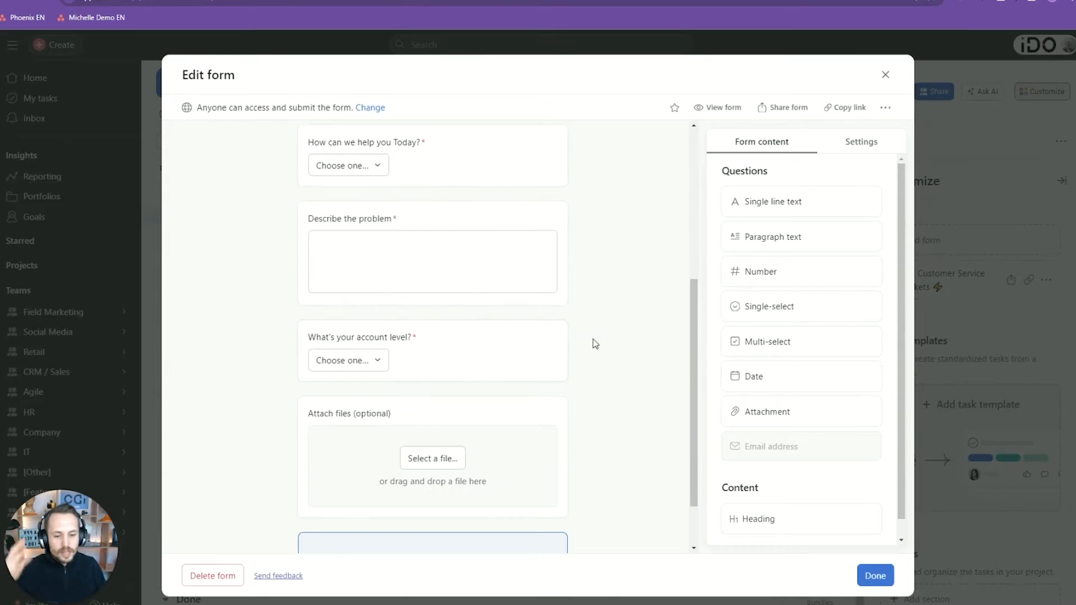
scroll(595, 343, "down", 2)
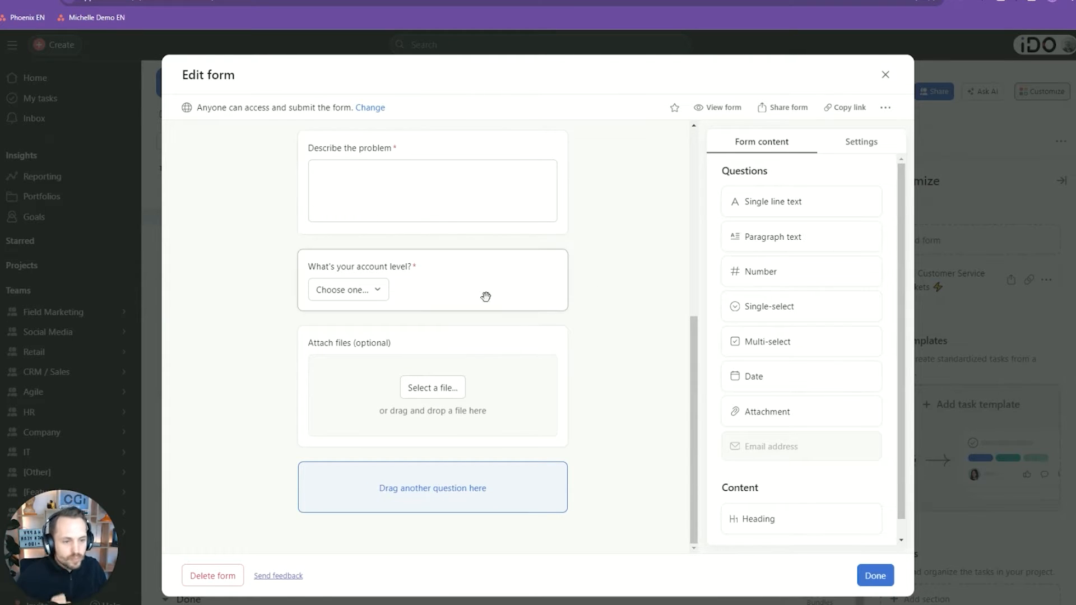
Step: Expand the "Attach files (optional)" question and check its Required setting and attachment options
left_click(365, 342)
left_click(610, 349)
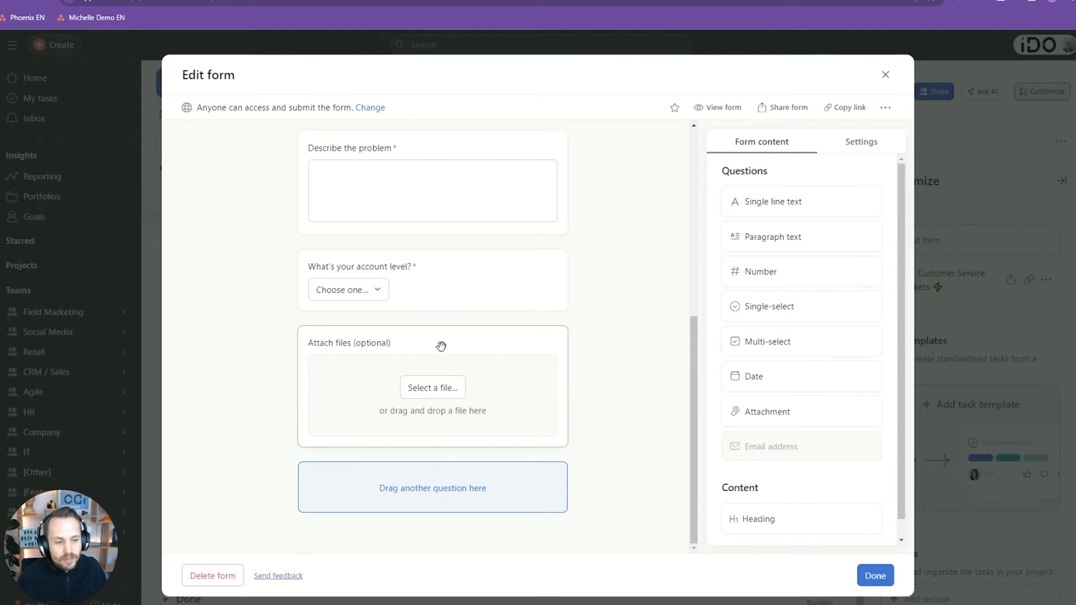
left_click(449, 348)
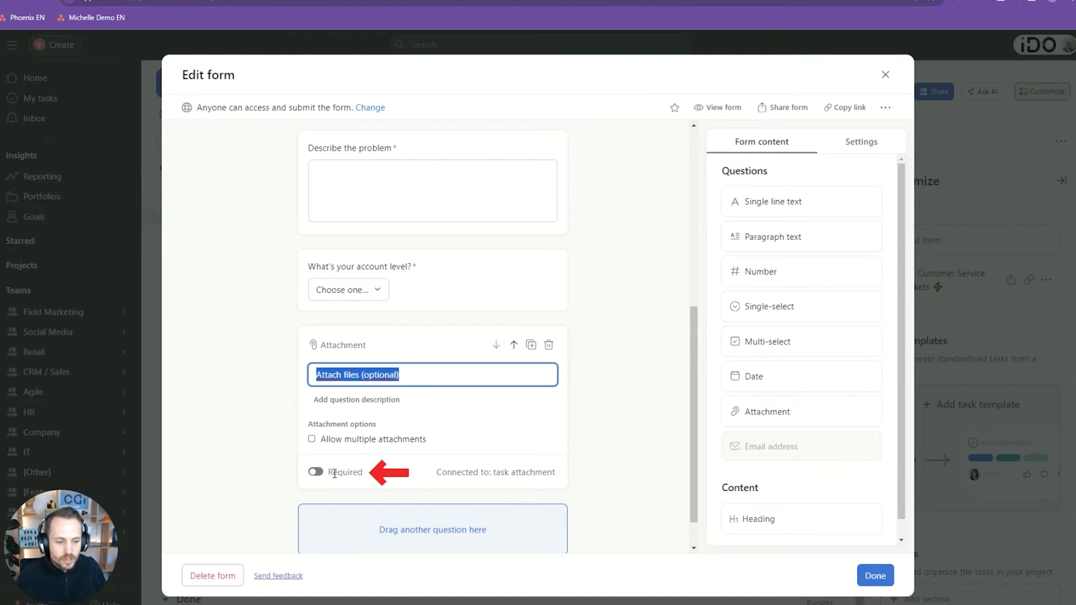
left_click(316, 473)
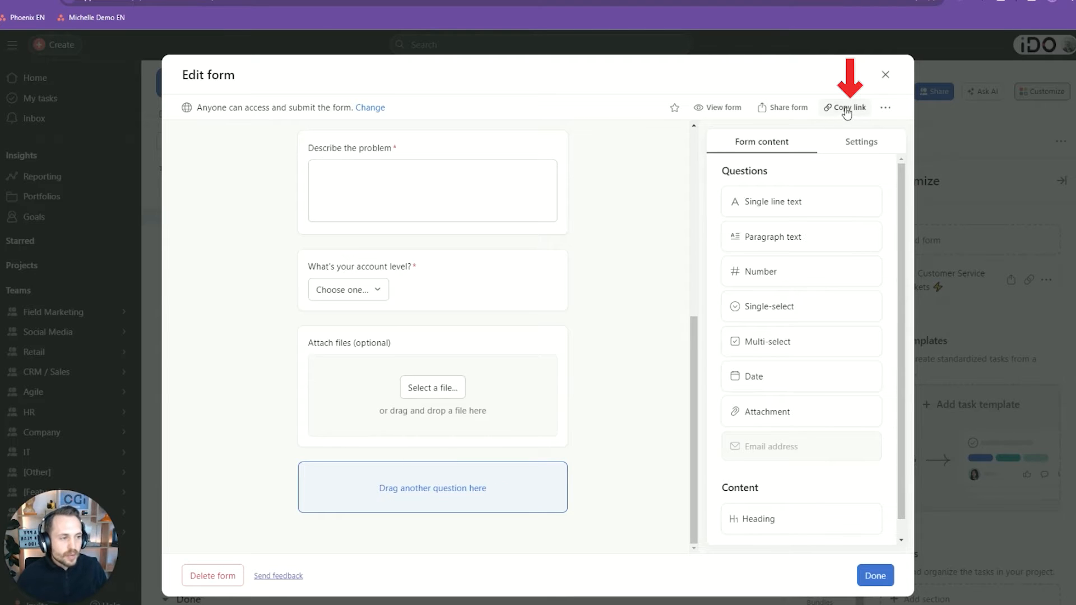
Step: Copy the form's link and open it in a new browser tab
left_click(847, 109)
key("ctrl+t")
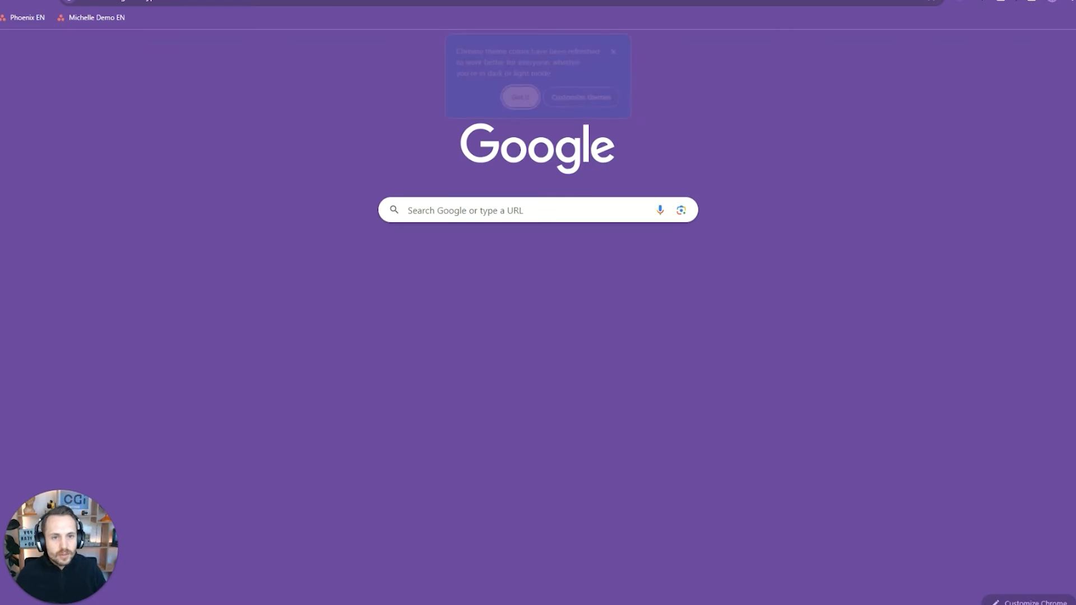
left_click(181, 1)
key("ctrl+v")
key("Return")
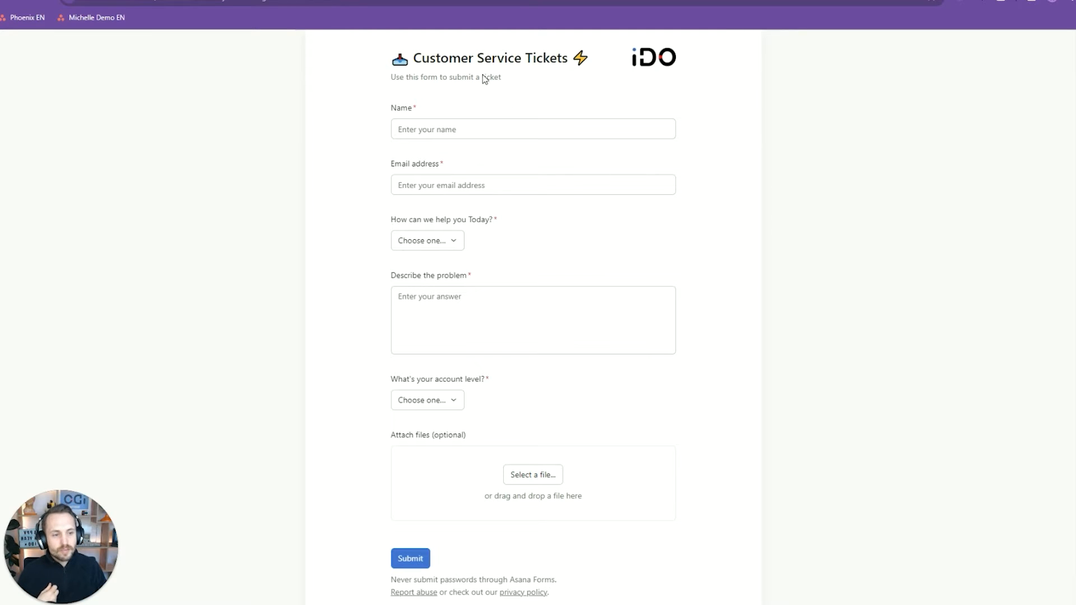
Step: Look over the public form's name, email and problem description fields, return to the Asana project and close the form editor
left_click(463, 128)
left_click(462, 187)
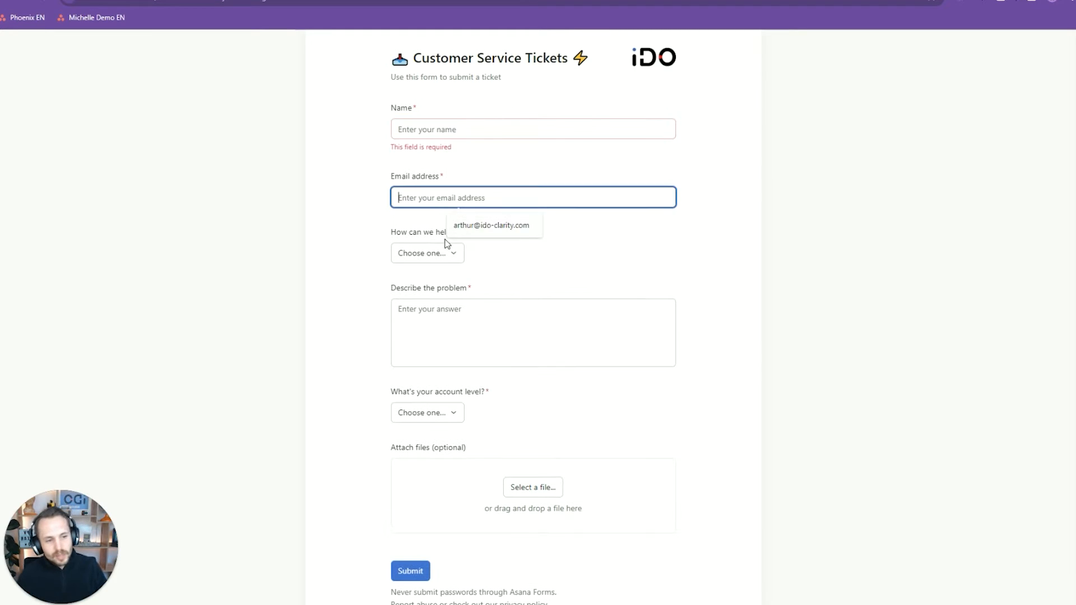
left_click(518, 314)
scroll(518, 309, "down", 2)
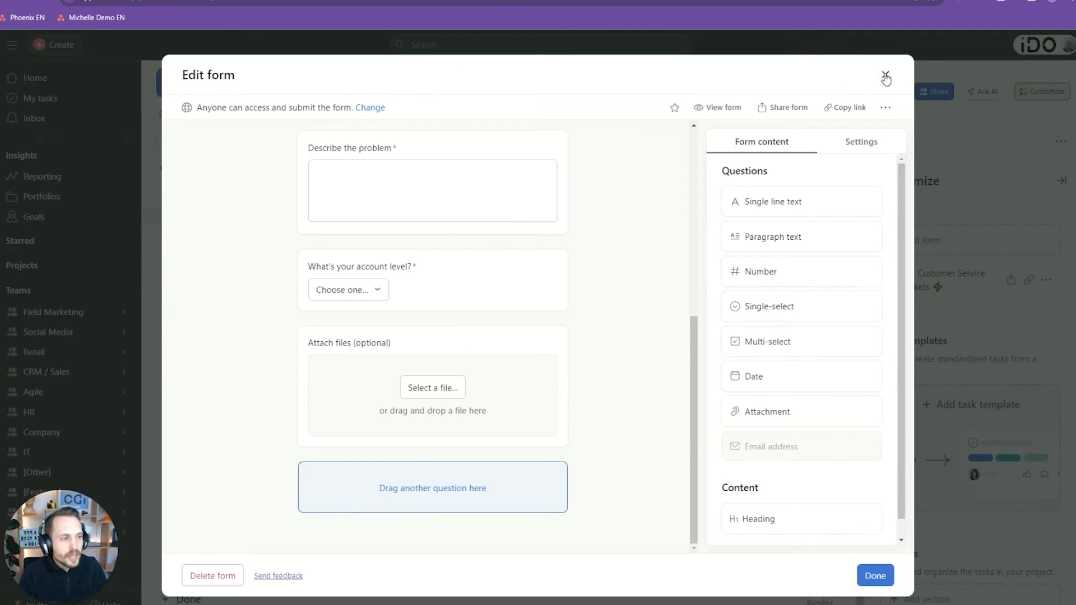
left_click(884, 76)
left_click(587, 194)
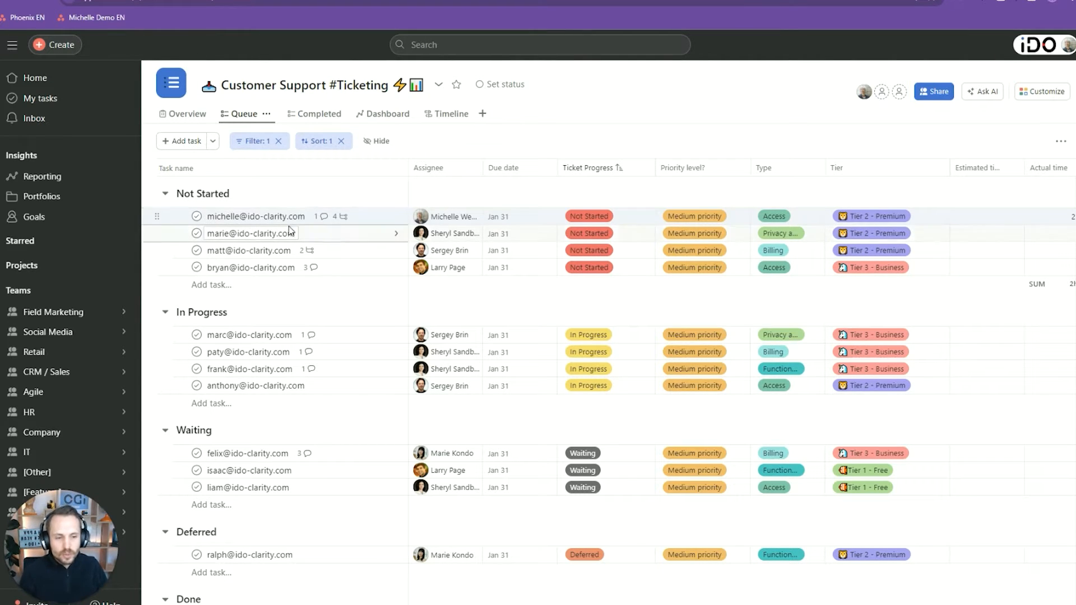
Step: Open the first Not Started ticket, check its custom fields and submitted form answers, and close its details
left_click(367, 218)
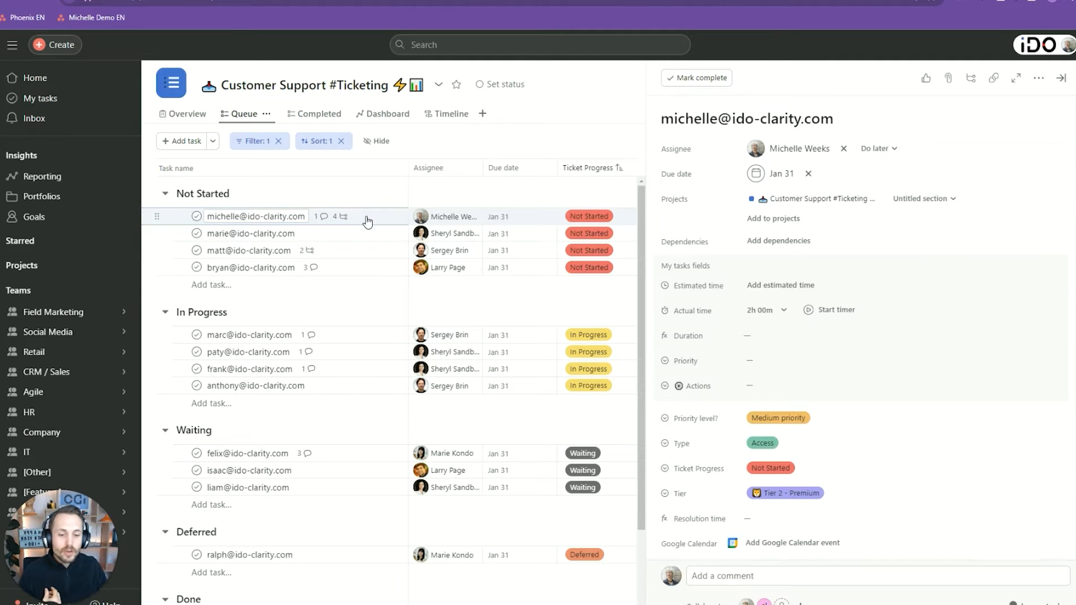
scroll(871, 314, "down", 4)
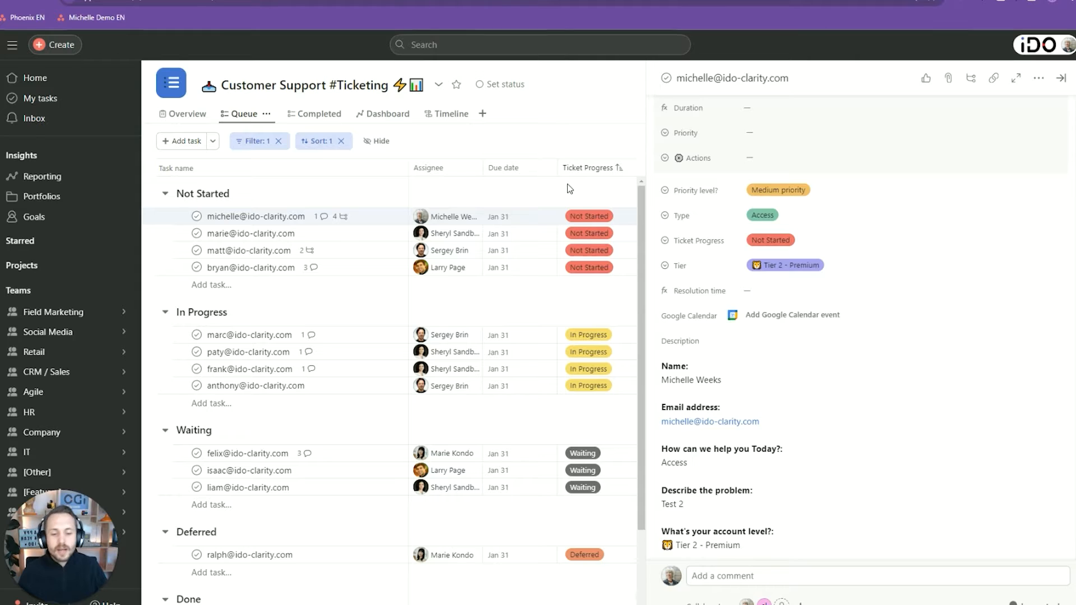
key("Escape")
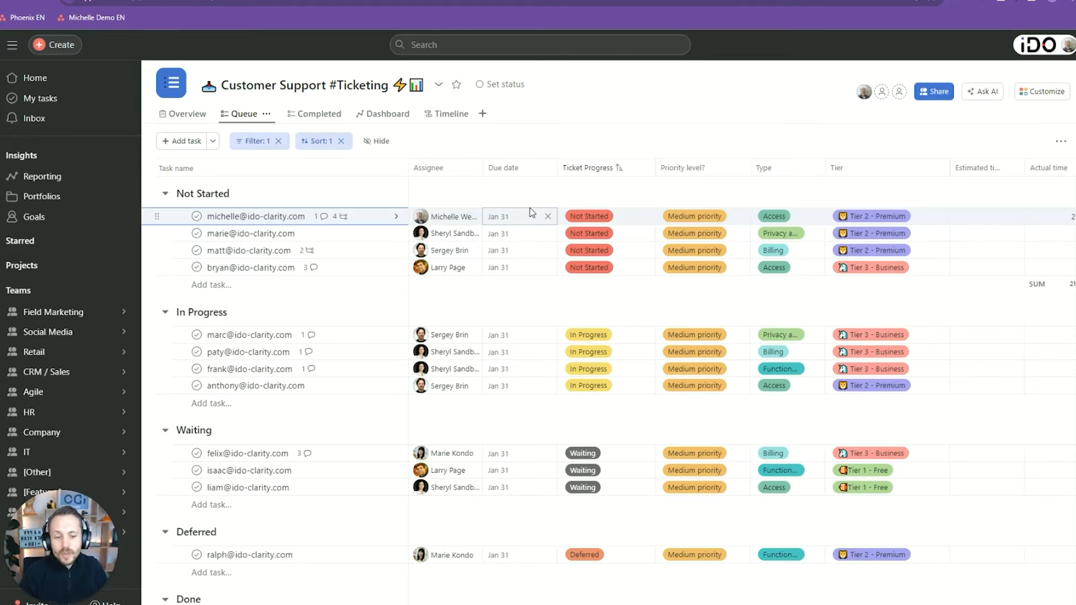
Step: Check the Ticket Progress and Priority level options on the first ticket, keeping its progress at Not Started
left_click(612, 217)
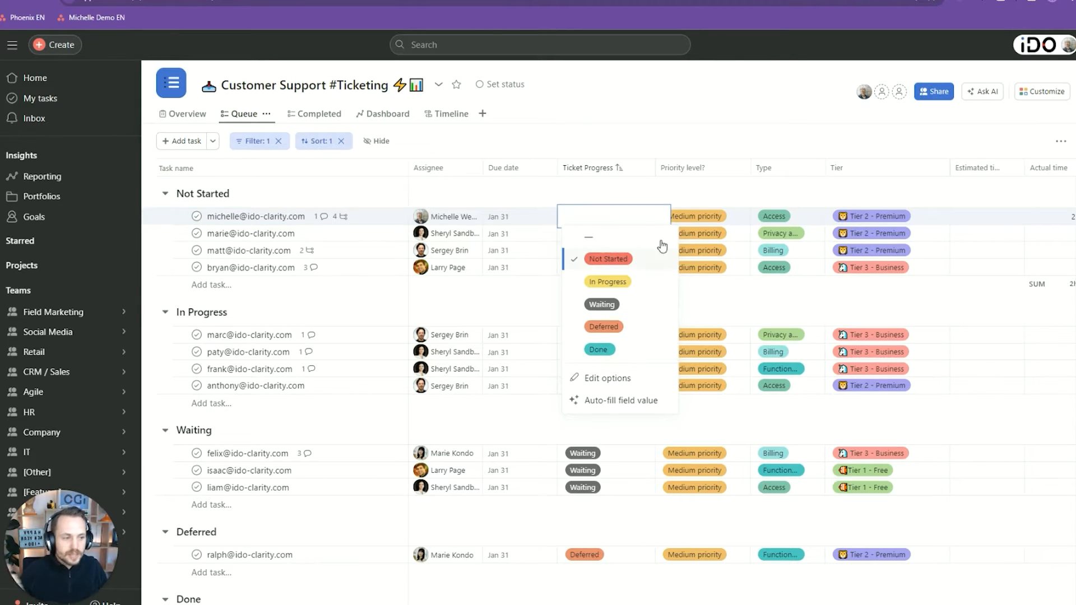
left_click(638, 259)
left_click(700, 216)
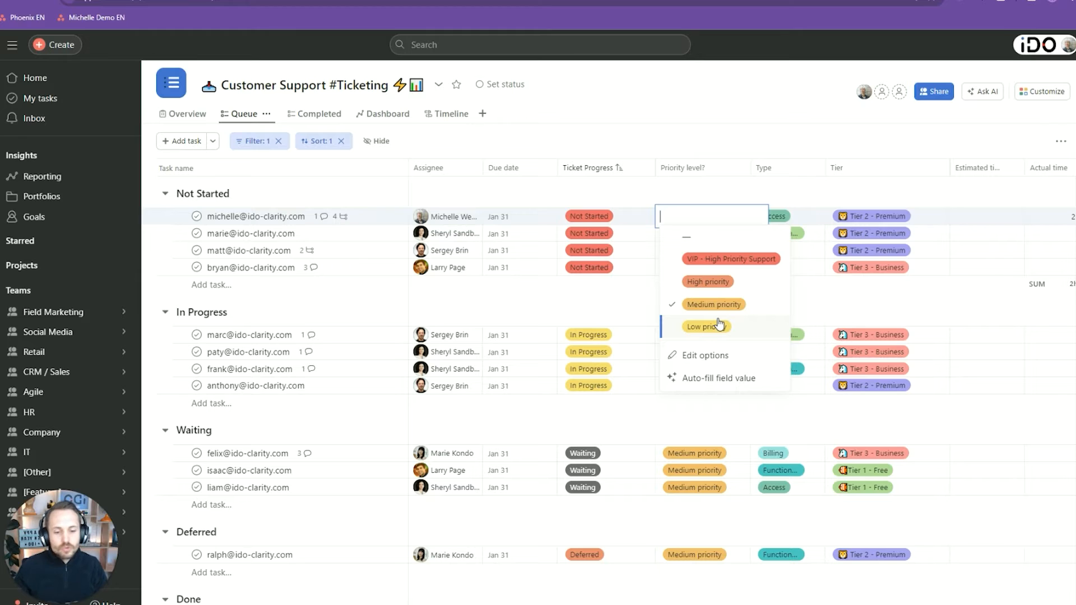
left_click(695, 201)
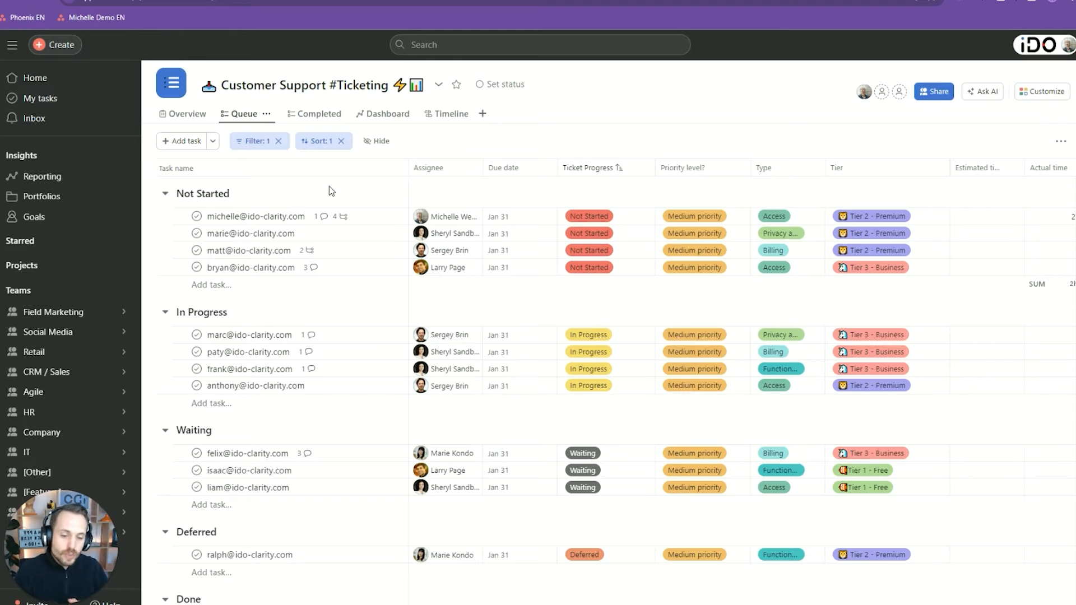
Step: Point out the Not Started and In Progress headings, and clear the queue's filter and sort
triple_click(195, 193)
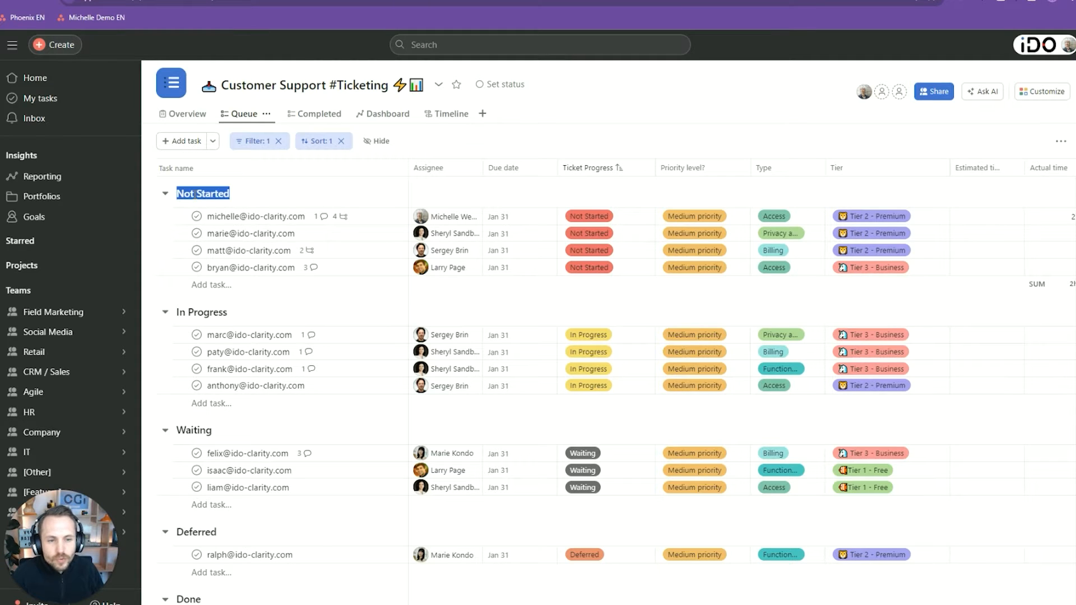
triple_click(200, 312)
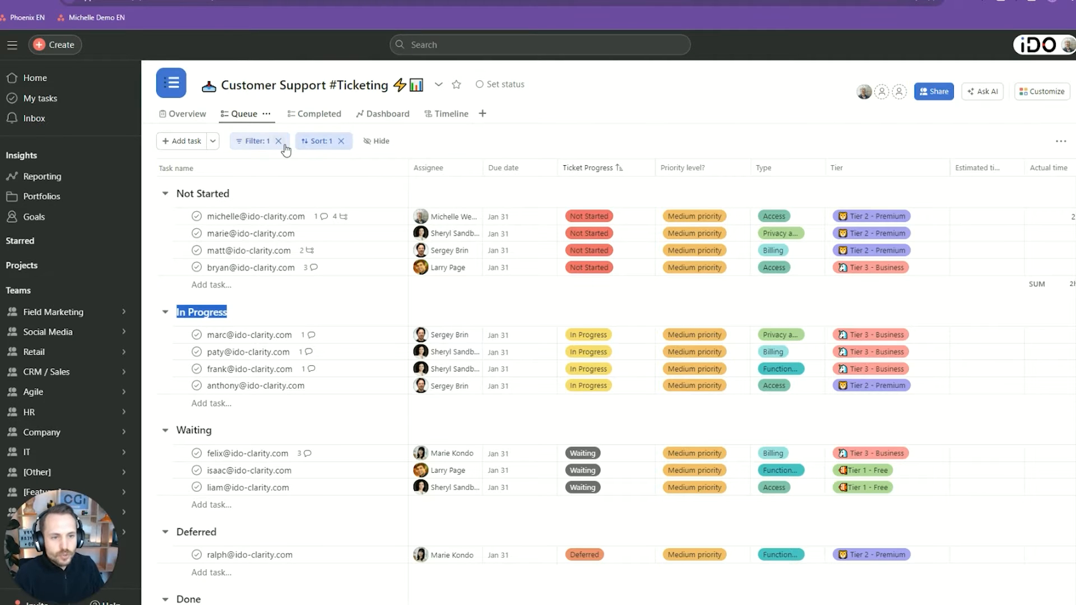
left_click(279, 142)
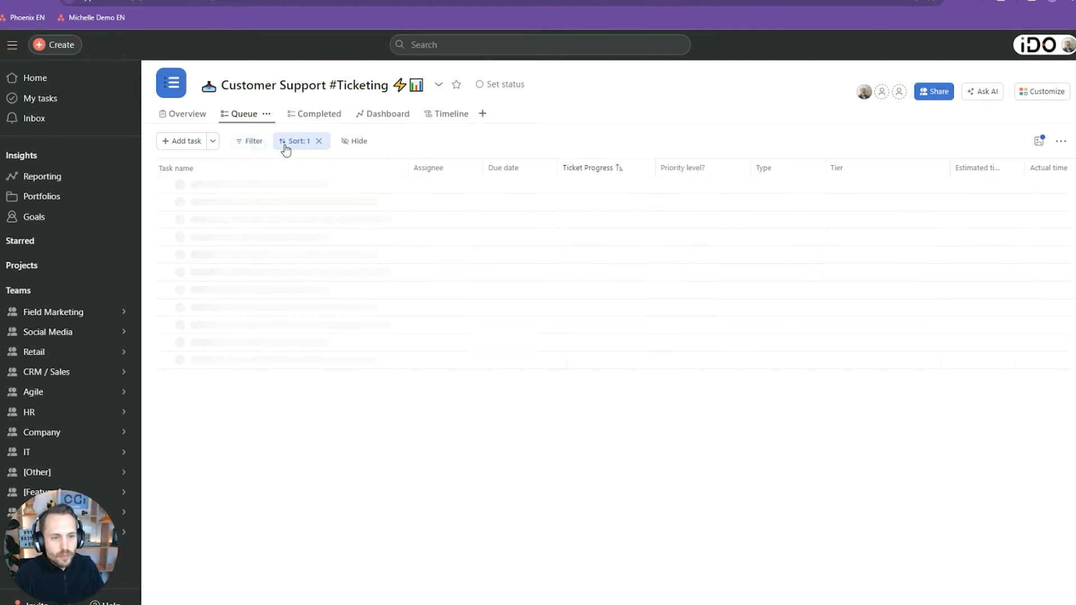
left_click(320, 141)
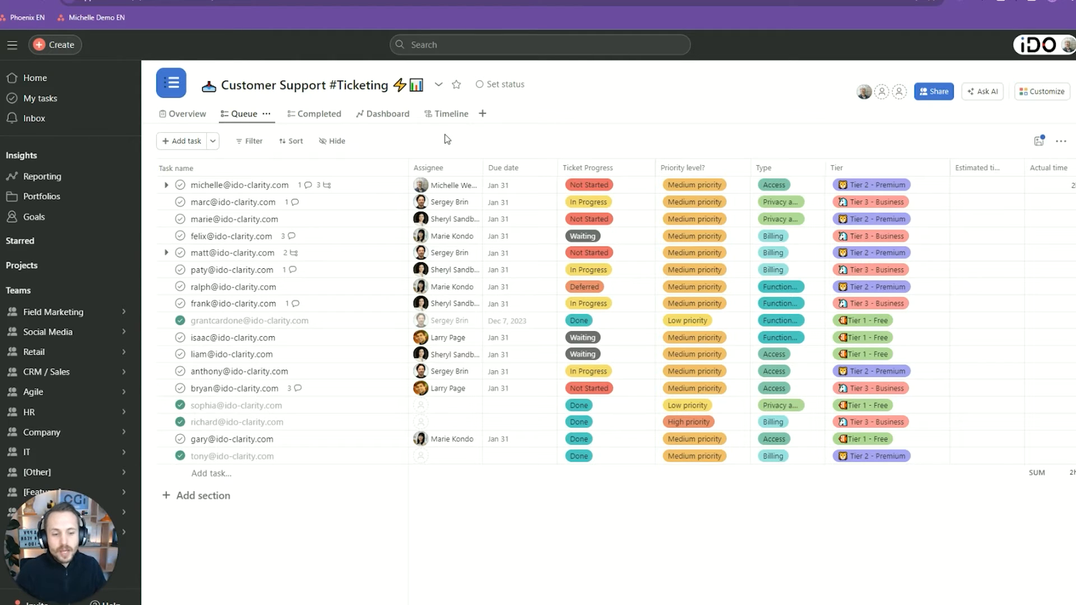
Step: Add an untitled section below the ticket list and delete it again
left_click(203, 495)
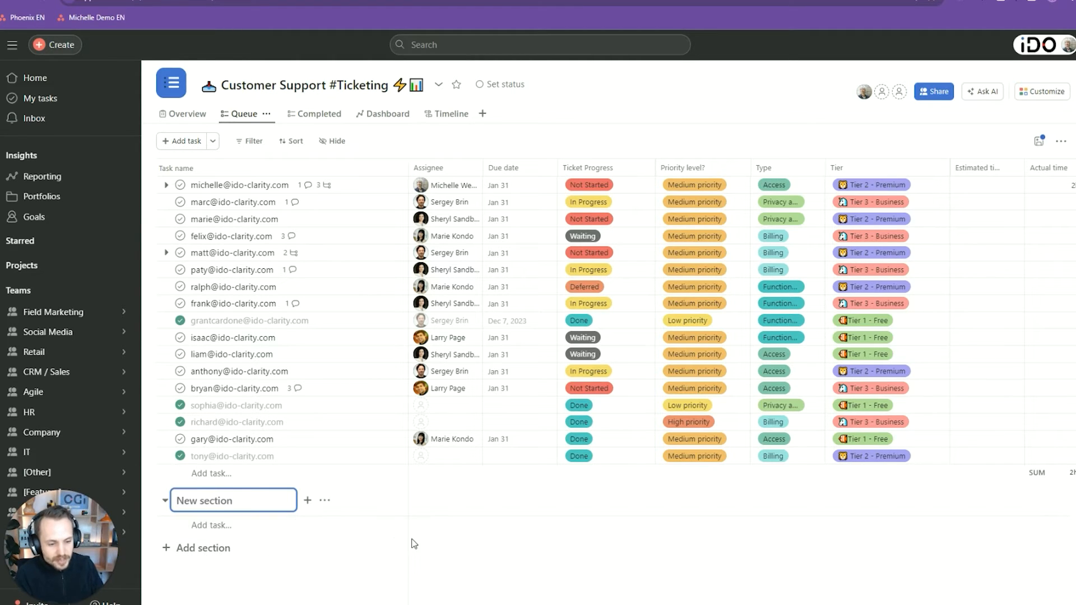
left_click(393, 488)
double_click(221, 500)
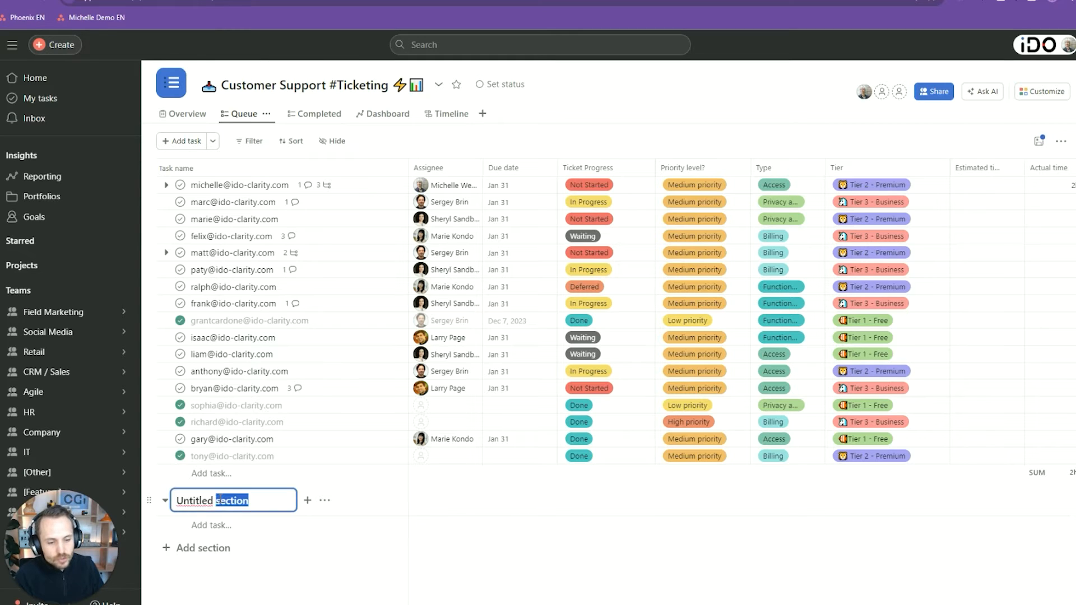
left_click(317, 500)
left_click(277, 500)
left_click(296, 595)
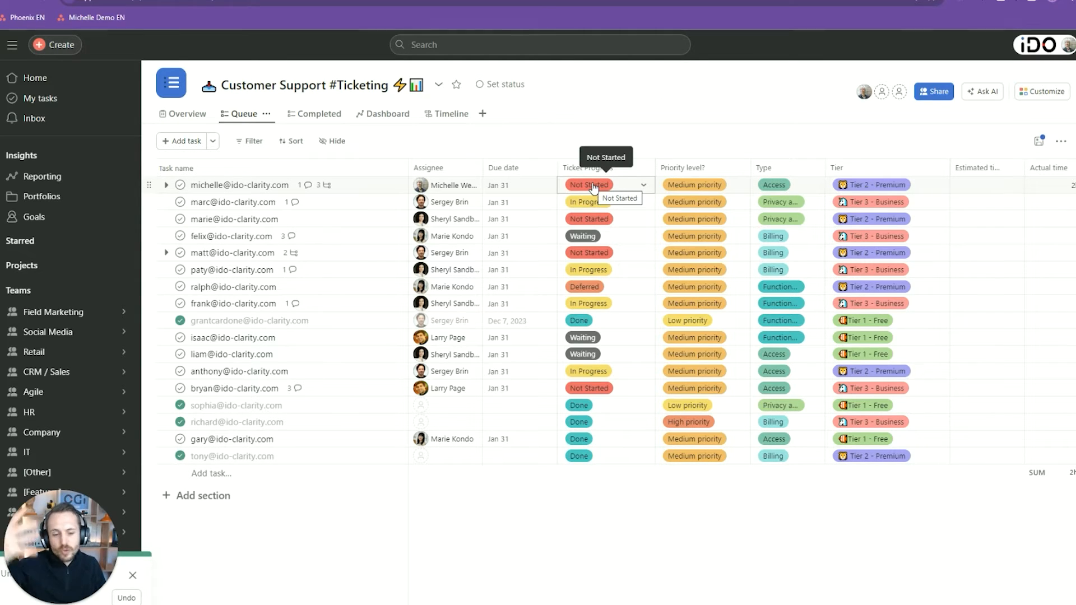
Step: Sort the queue by Ticket Progress in ascending order and check the "Sort within sections" setting
left_click(294, 141)
scroll(350, 392, "down", 1)
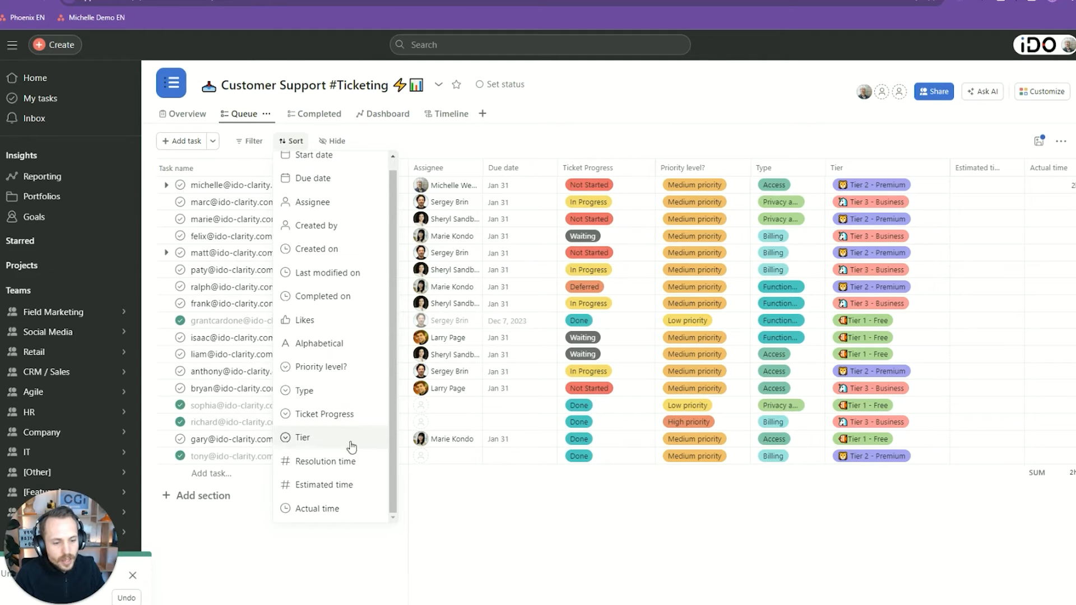
left_click(330, 414)
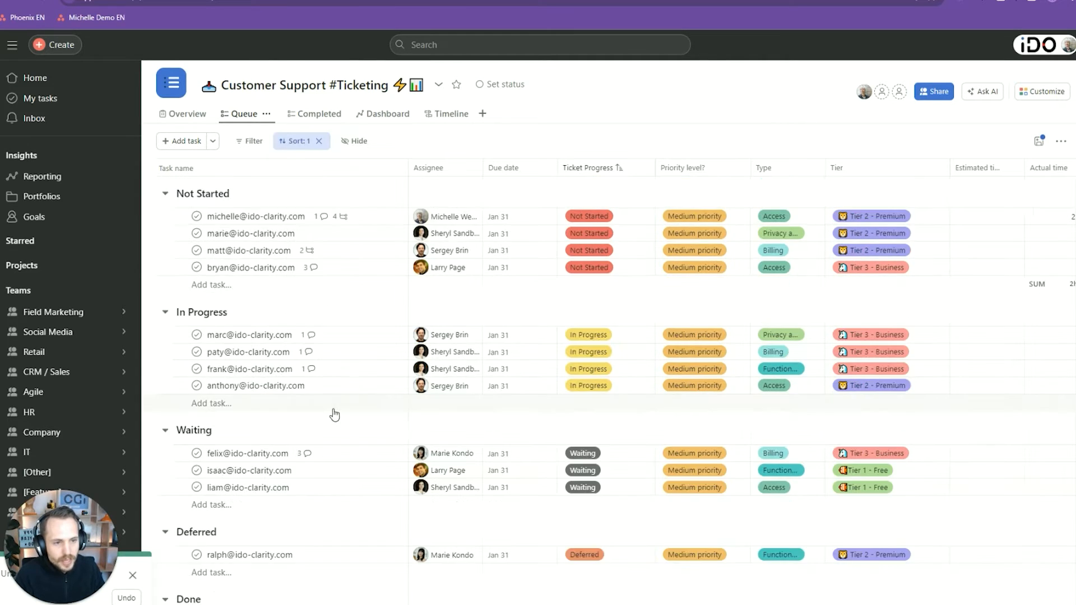
left_click(303, 145)
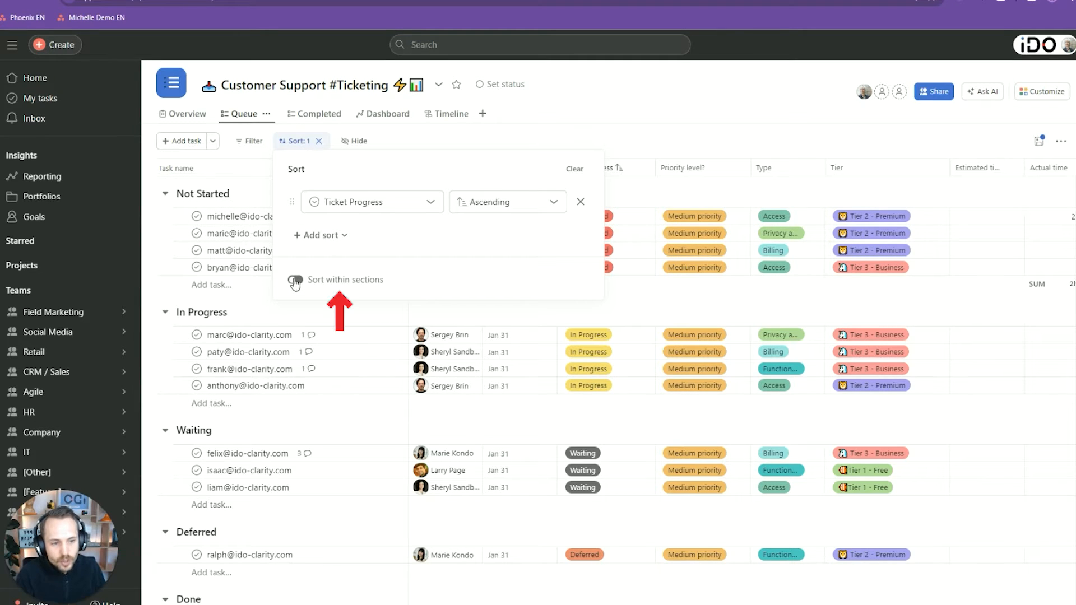
left_click(455, 138)
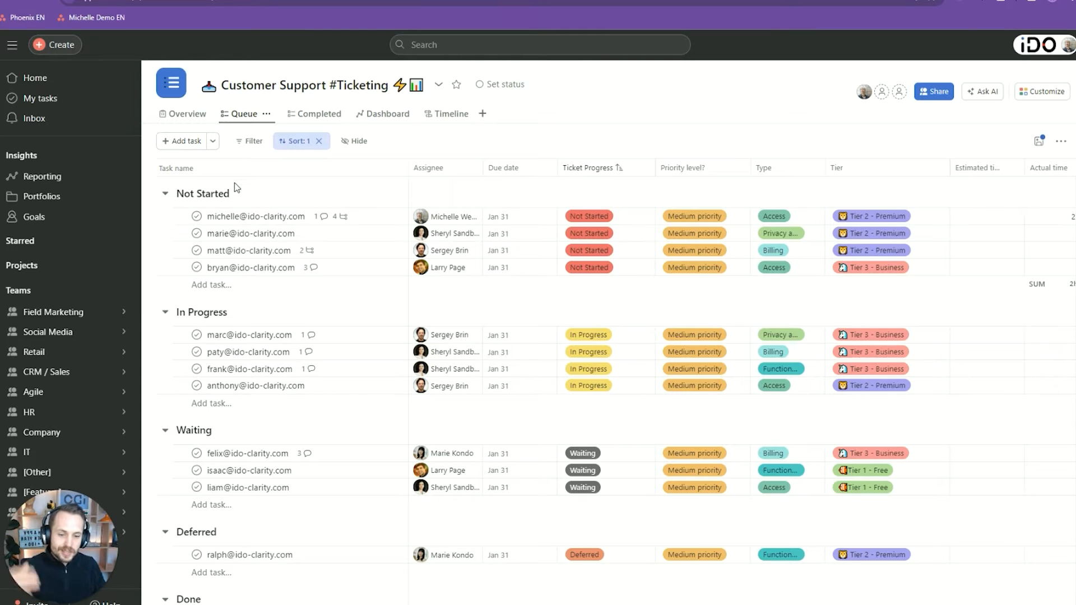
Step: Filter the queue to show only incomplete tasks
left_click(253, 142)
left_click(300, 244)
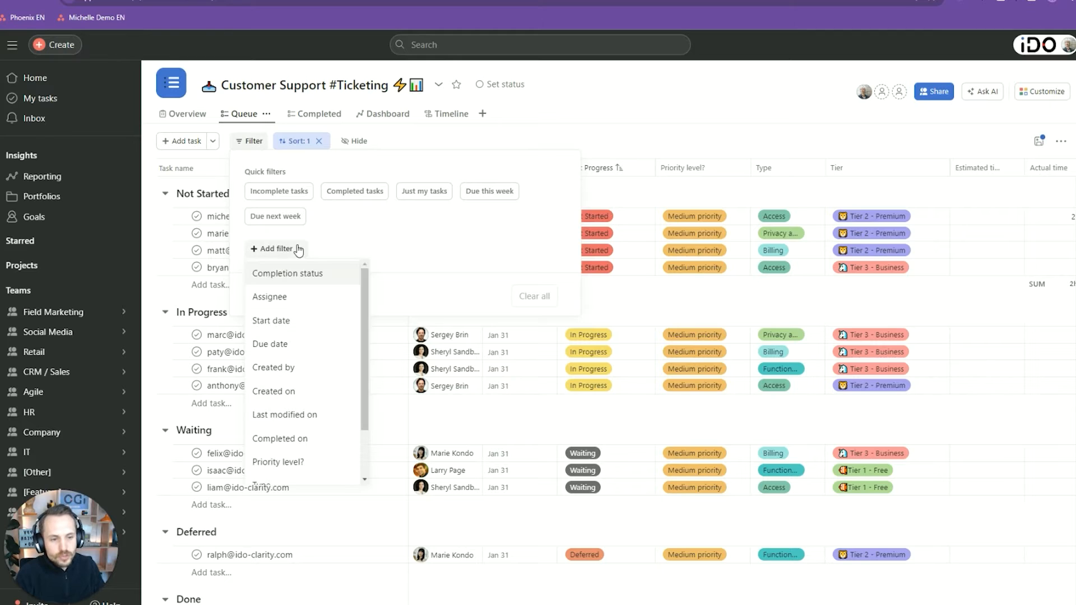
left_click(297, 193)
left_click(297, 194)
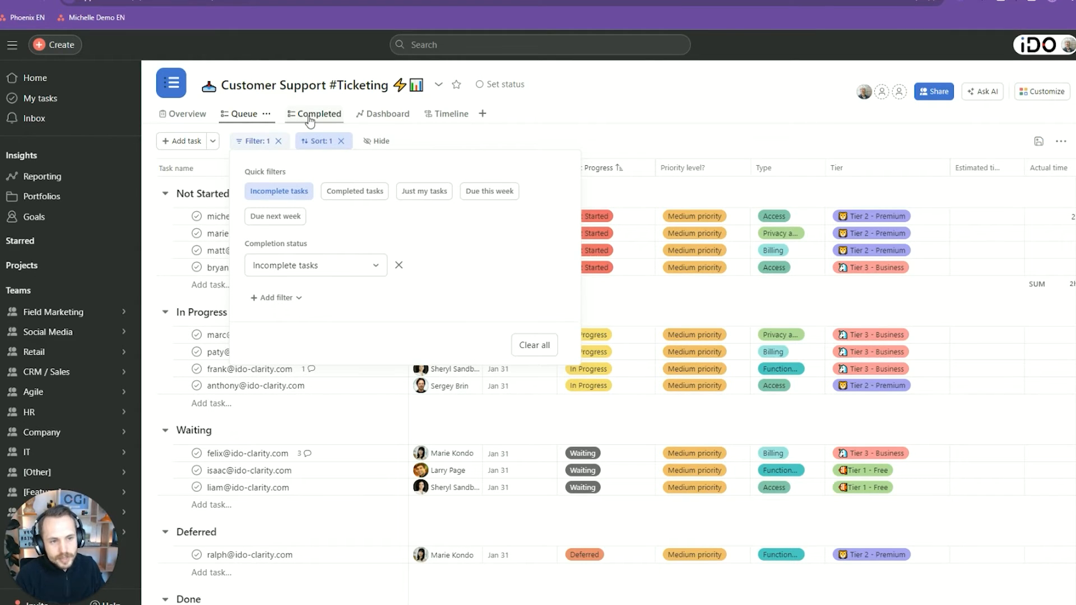
left_click(443, 142)
Step: Look over the filtered queue and check the options for saving the view's layout
scroll(336, 384, "down", 2)
scroll(336, 392, "up", 2)
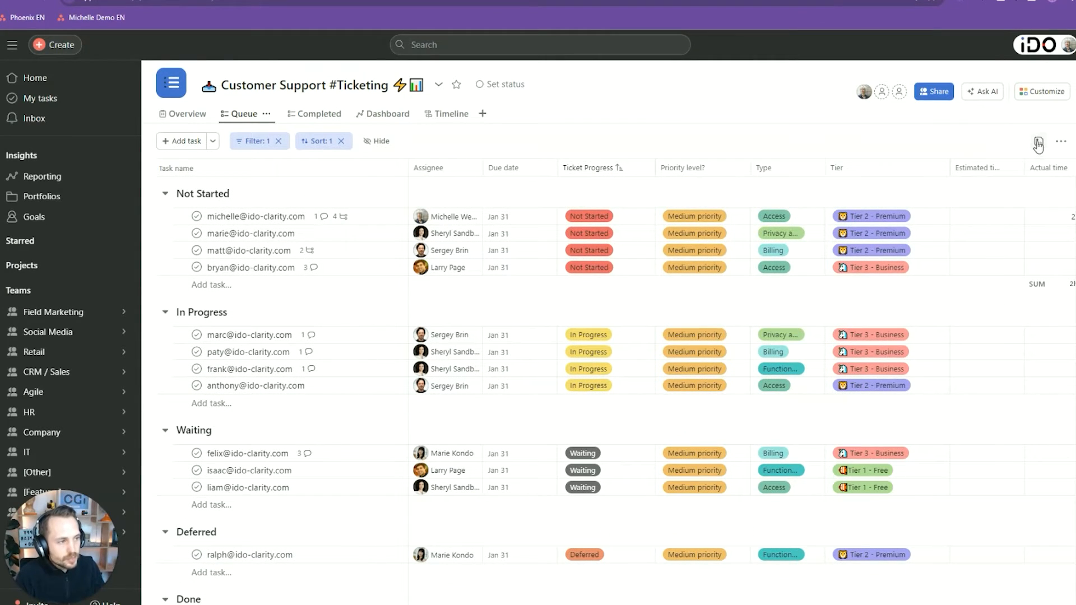
left_click(1038, 145)
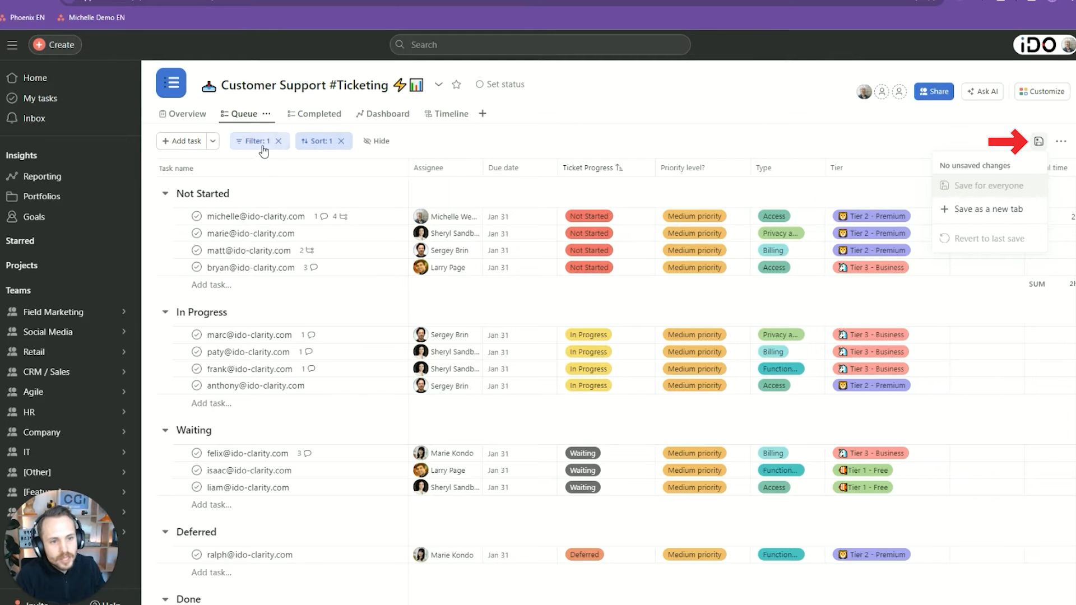
left_click(713, 144)
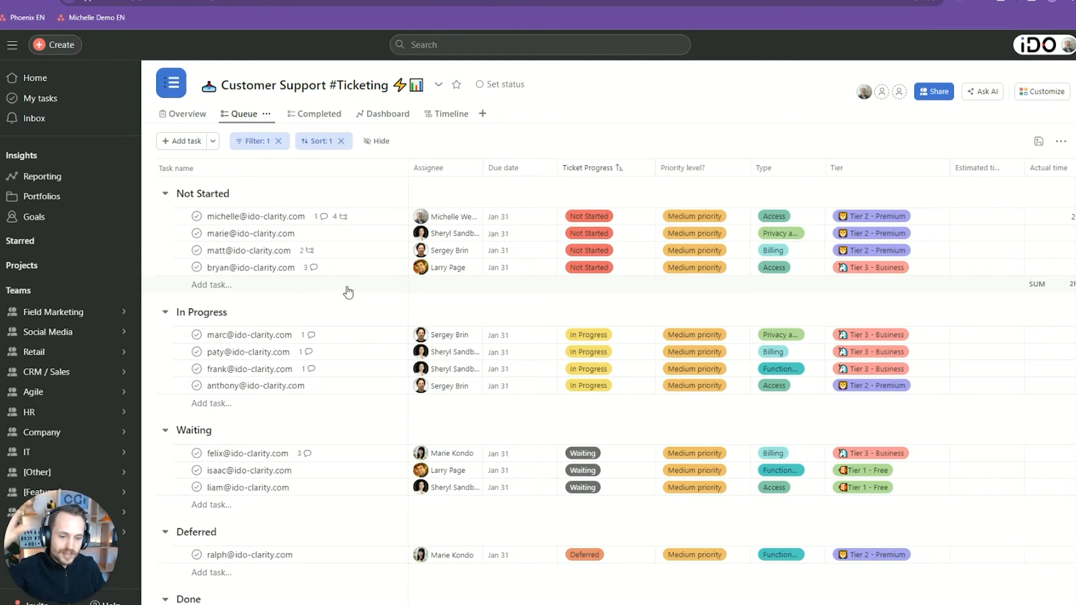
Step: Check the first ticket's Ticket Progress options, and move that ticket from the Not Started group to In Progress
left_click(599, 215)
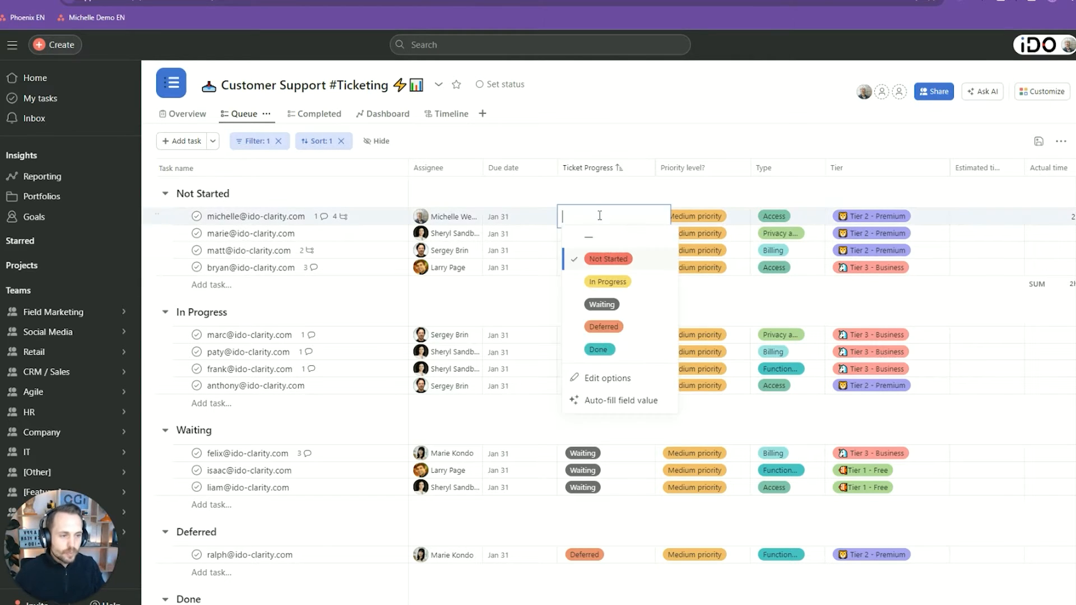
left_click_drag(157, 216, 203, 318)
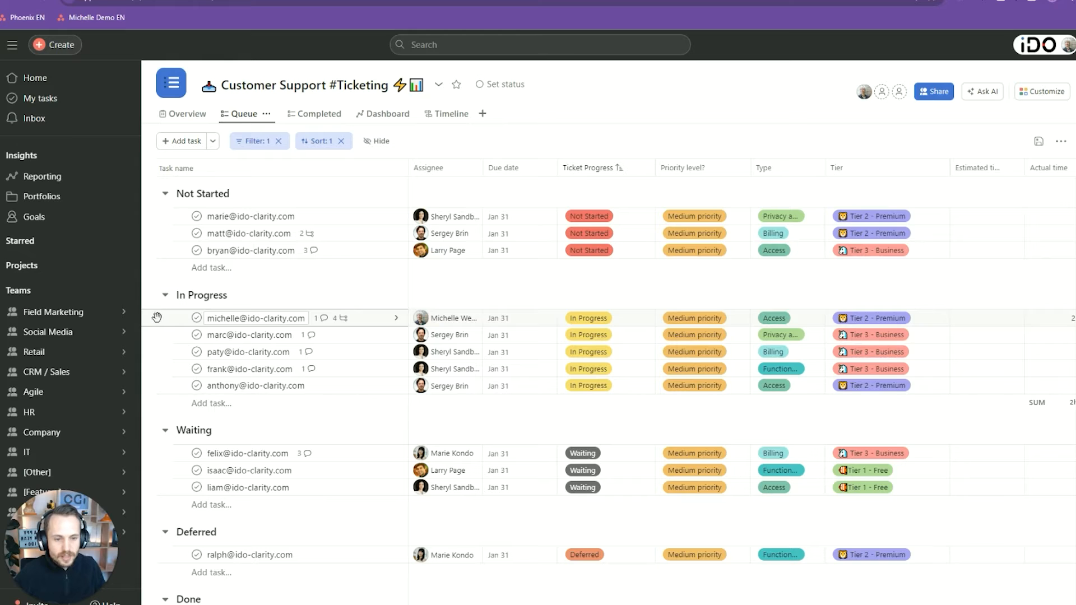
Step: Set the Ticket Progress of the first ticket in the In Progress group back to Not Started
left_click(620, 317)
left_click(622, 360)
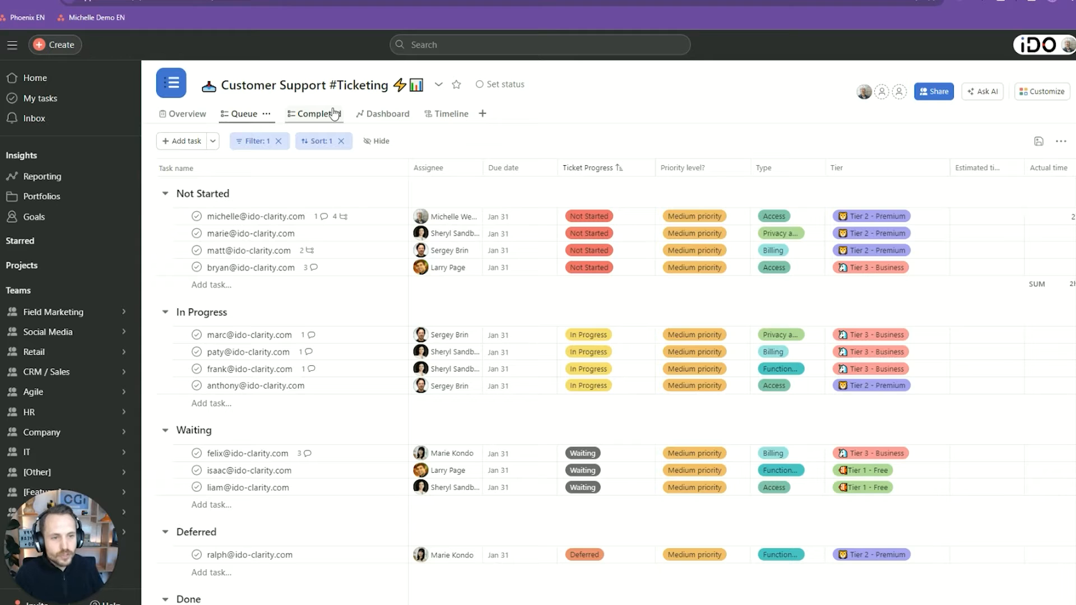
Step: Look over the Completed view's filtered and sorted tickets, and return to the Queue view
mouse_move(324, 115)
left_mouse_down()
mouse_move(231, 123)
mouse_move(323, 117)
left_mouse_up()
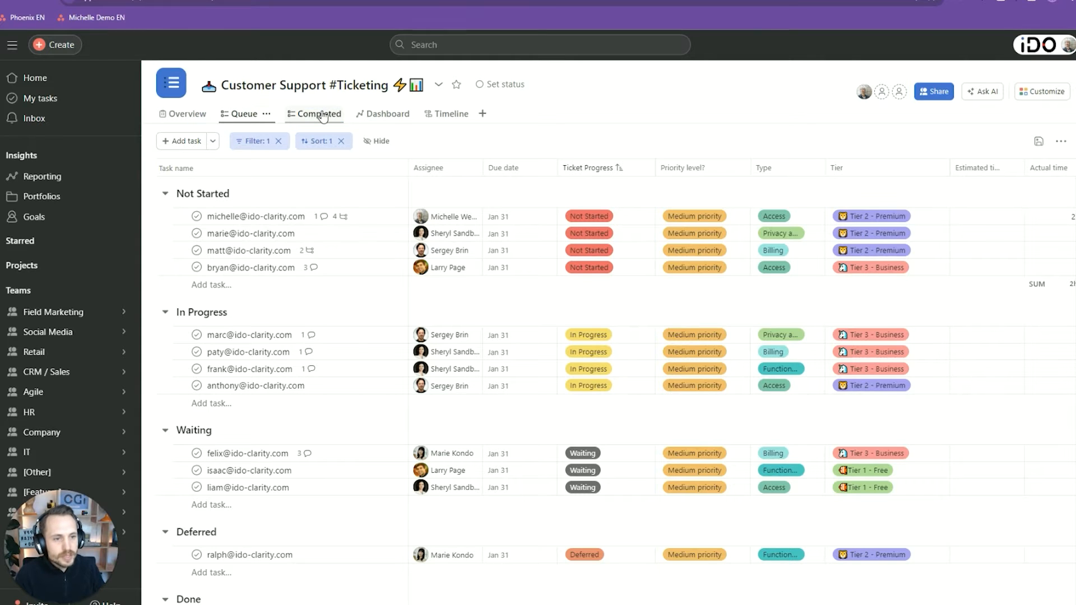
left_click(322, 116)
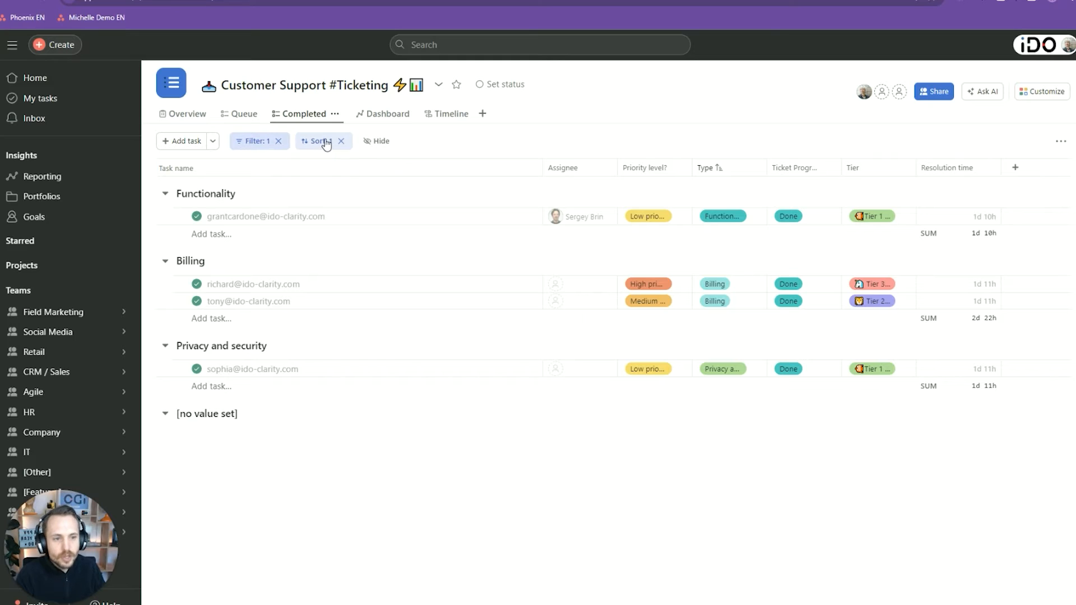
left_click(244, 114)
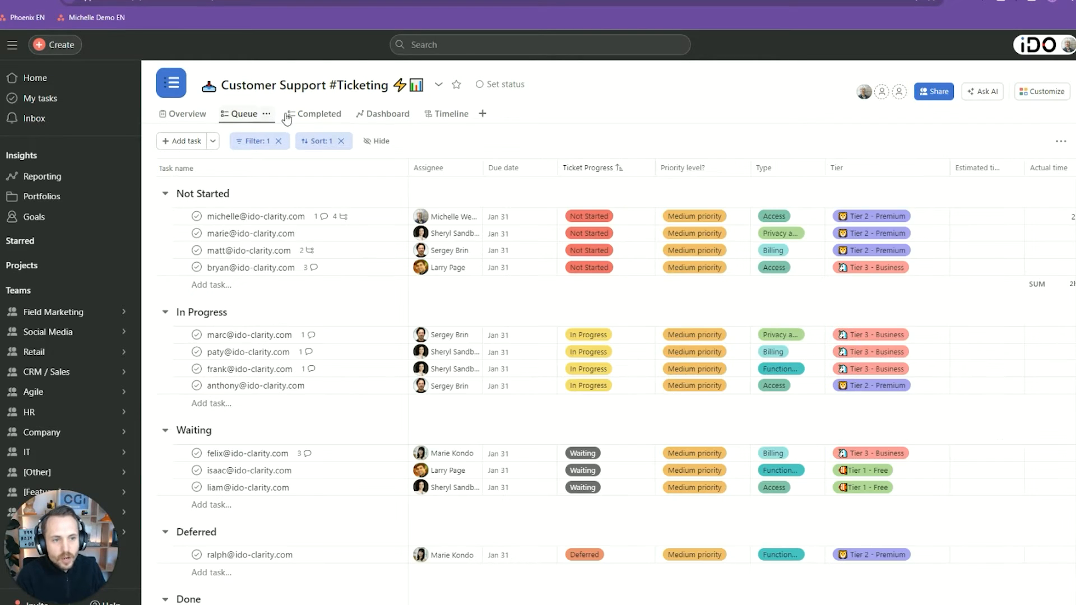
Step: Add a new list view to the project and name it Completed
left_click(481, 114)
left_click(502, 139)
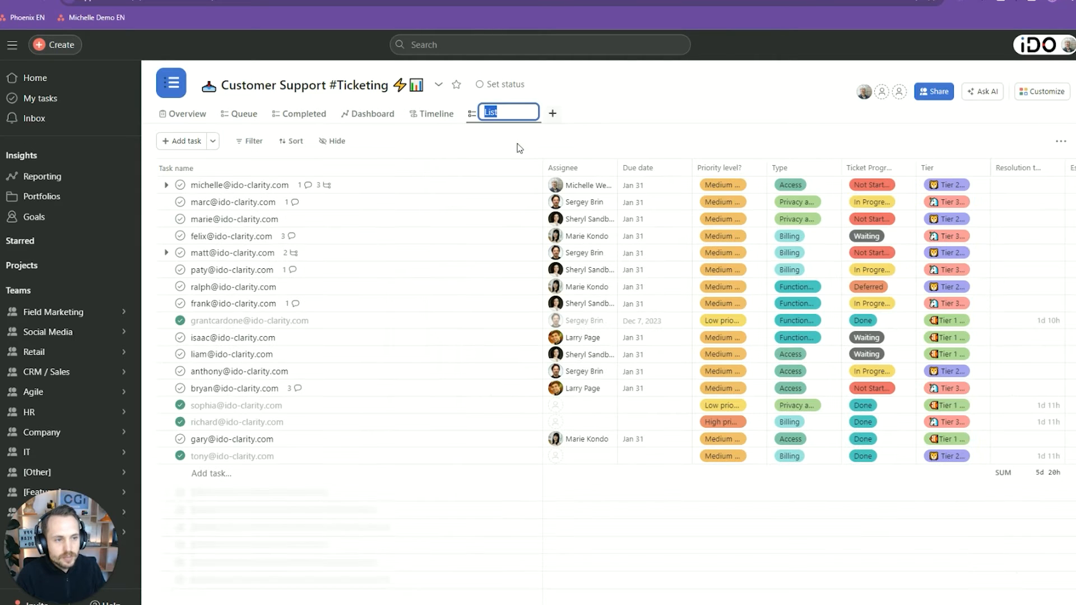
type("C")
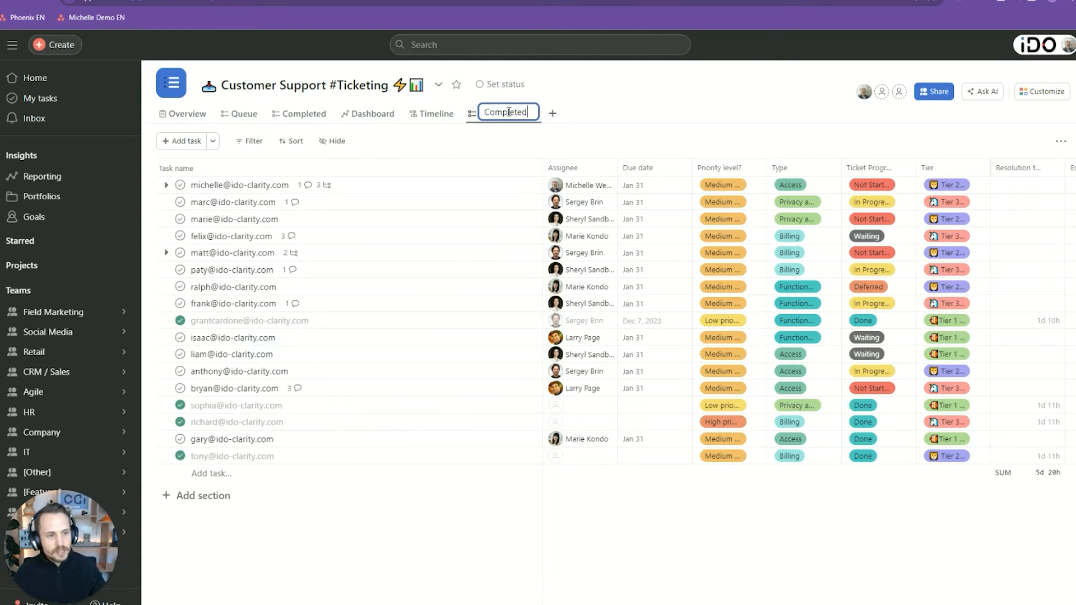
type("ompleted")
key("Return")
Step: Filter the new Completed view to show only completed tasks
left_click(249, 141)
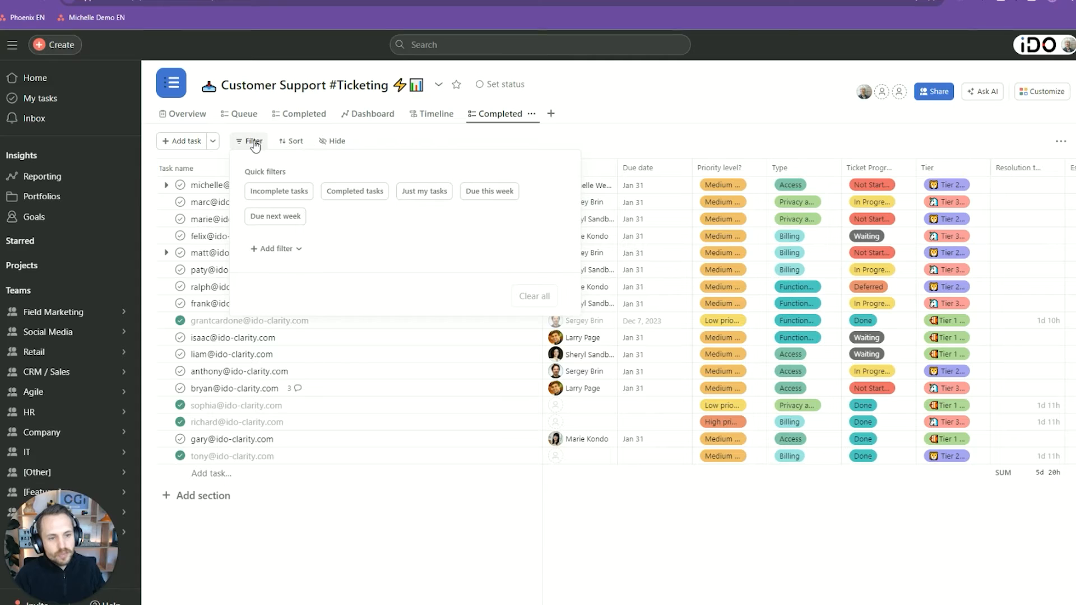
left_click(355, 192)
left_click(422, 144)
Step: Sort the new Completed view by Type and save its layout for everyone
left_click(317, 142)
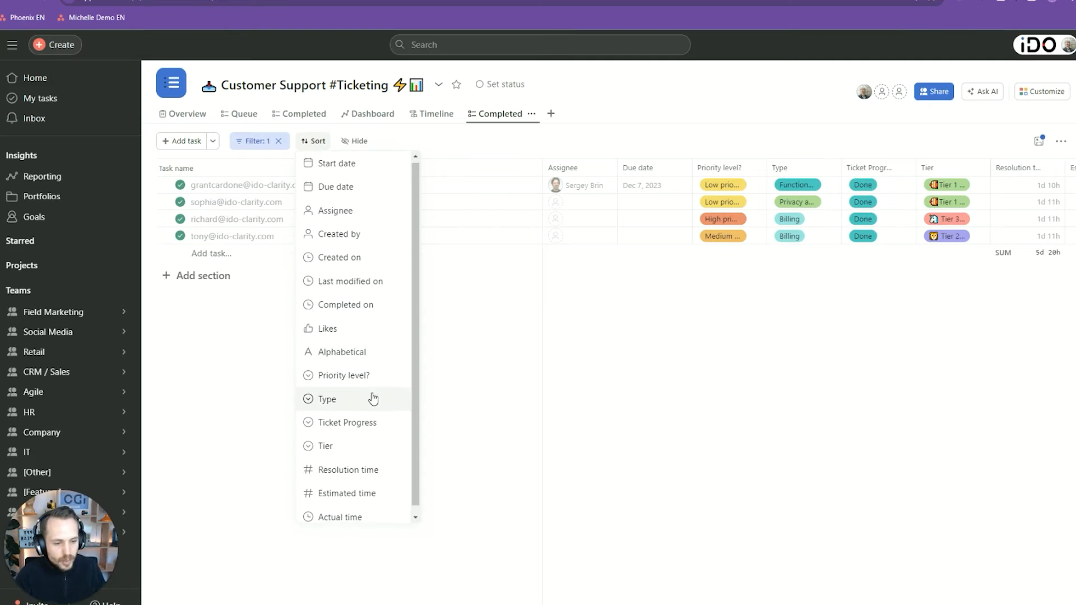
scroll(367, 426, "down", 1)
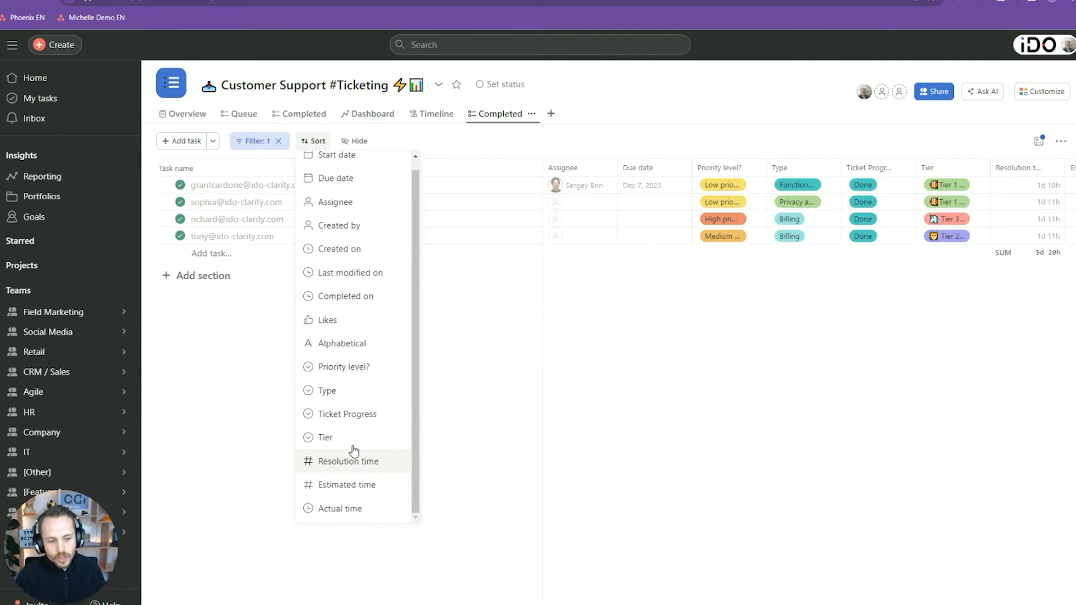
left_click(327, 391)
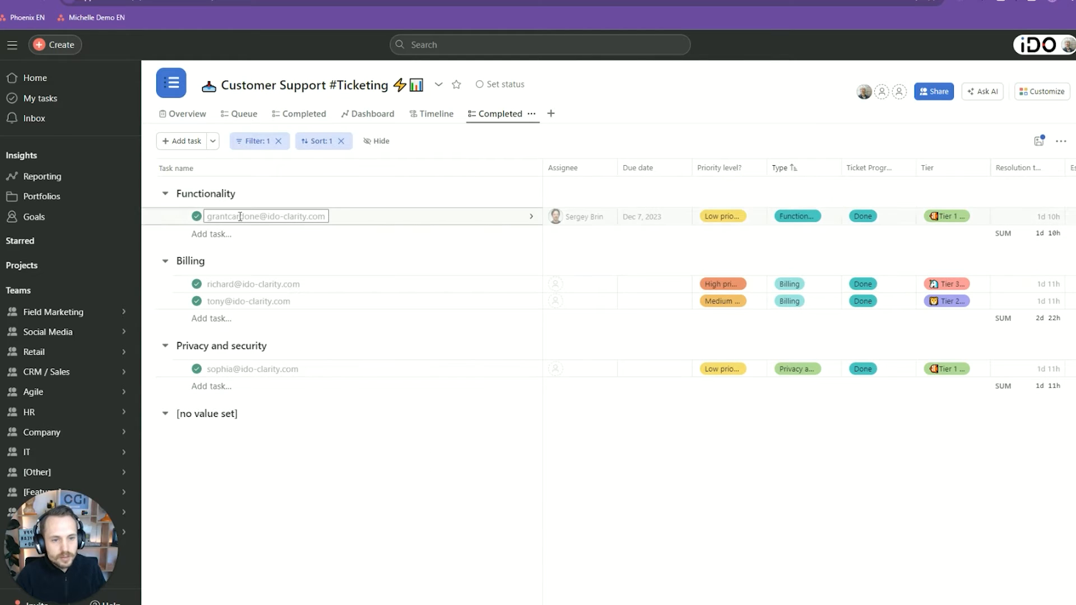
left_click(579, 133)
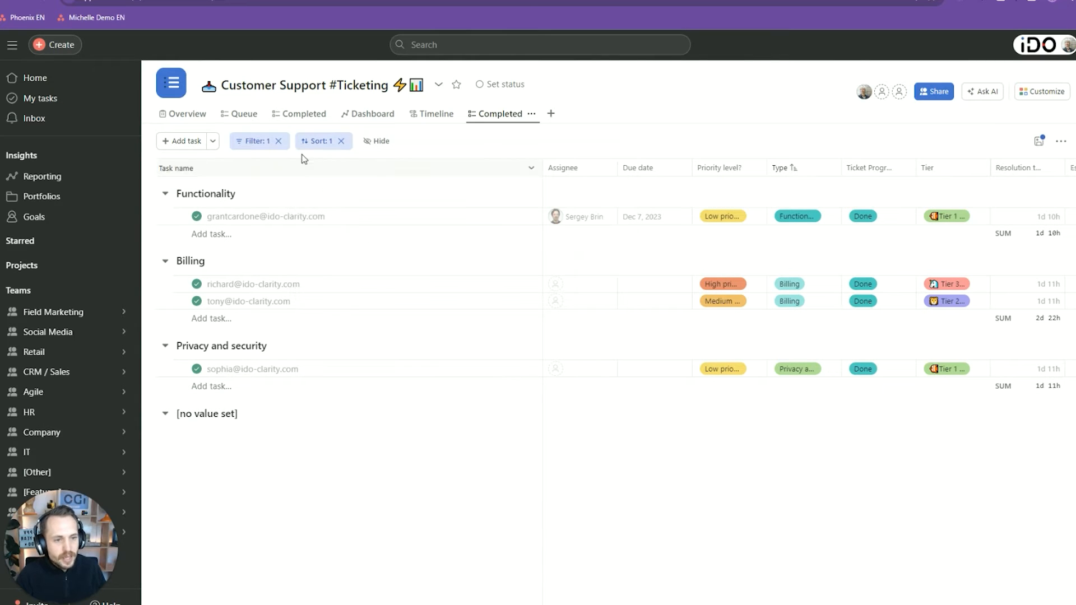
left_click(1040, 143)
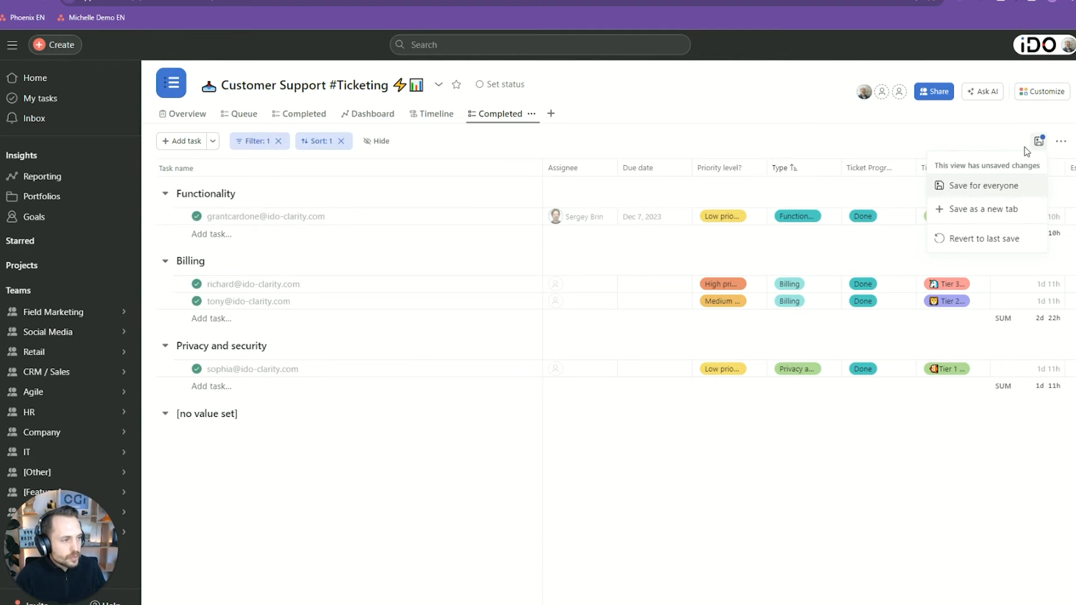
left_click(974, 187)
Step: Move the newly added Completed view beside Queue, remove this duplicate from the project, and confirm the removal
left_click(531, 114)
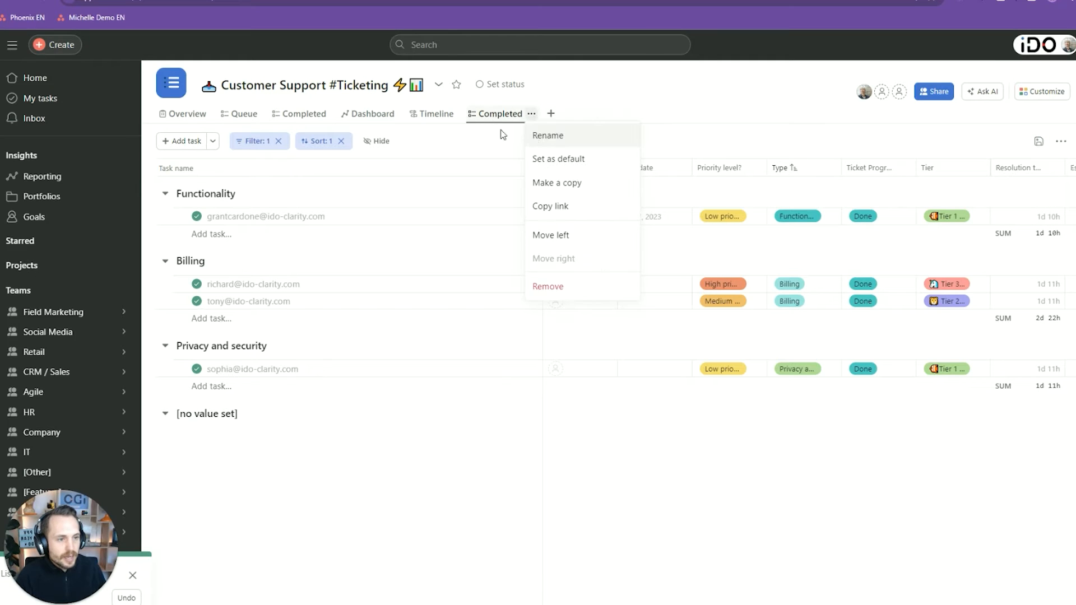
left_click_drag(497, 114, 302, 115)
left_click(335, 114)
left_click(371, 294)
left_click(664, 375)
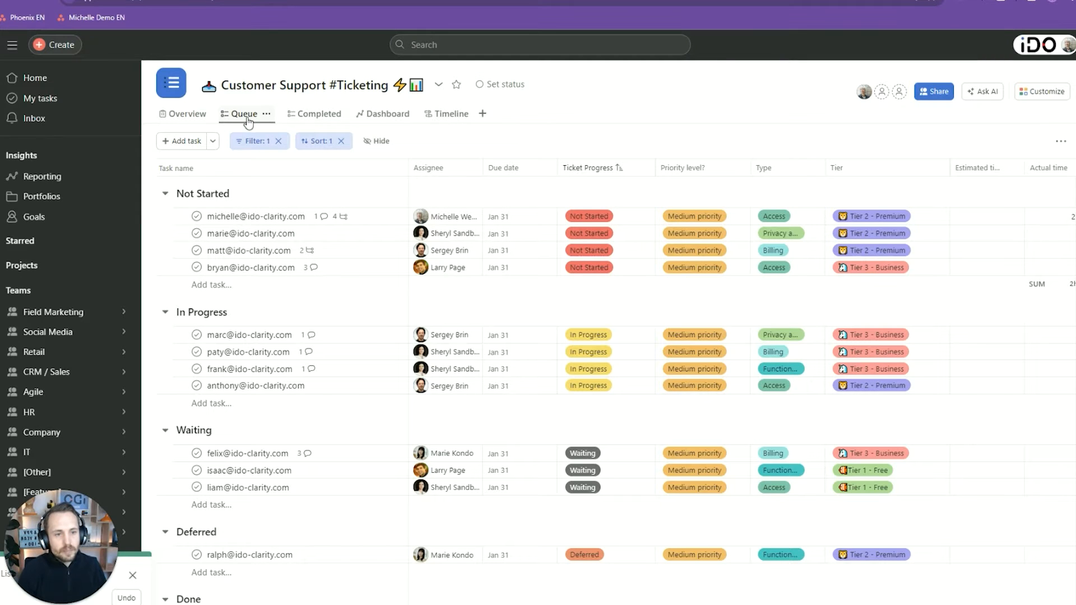
Step: Compare the Completed view with the Queue, and check the first Not Started ticket's Ticket Progress options without changing them
left_click(291, 116)
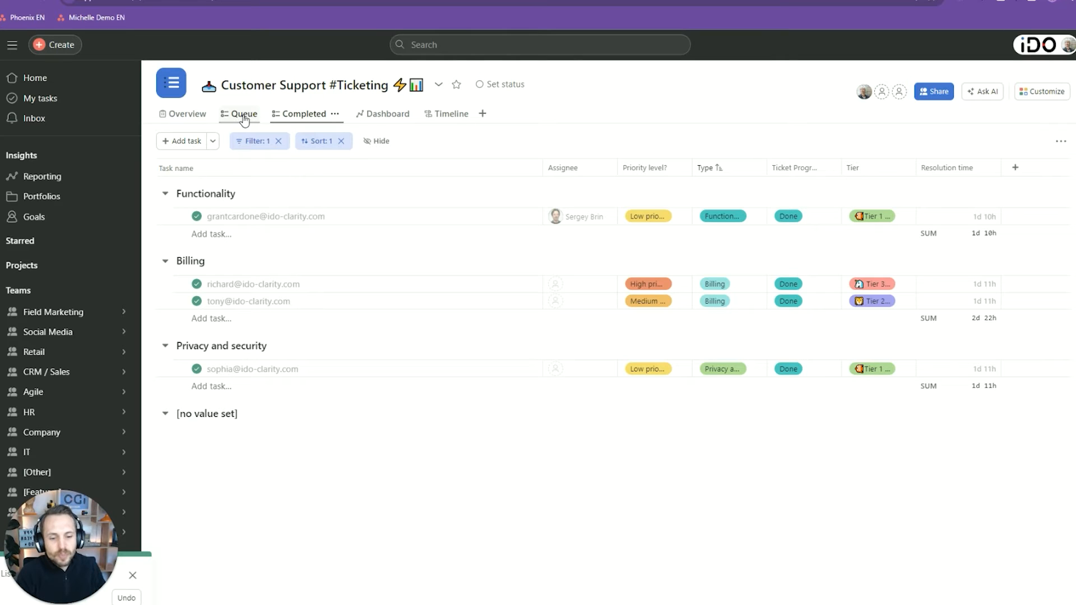
left_click(243, 115)
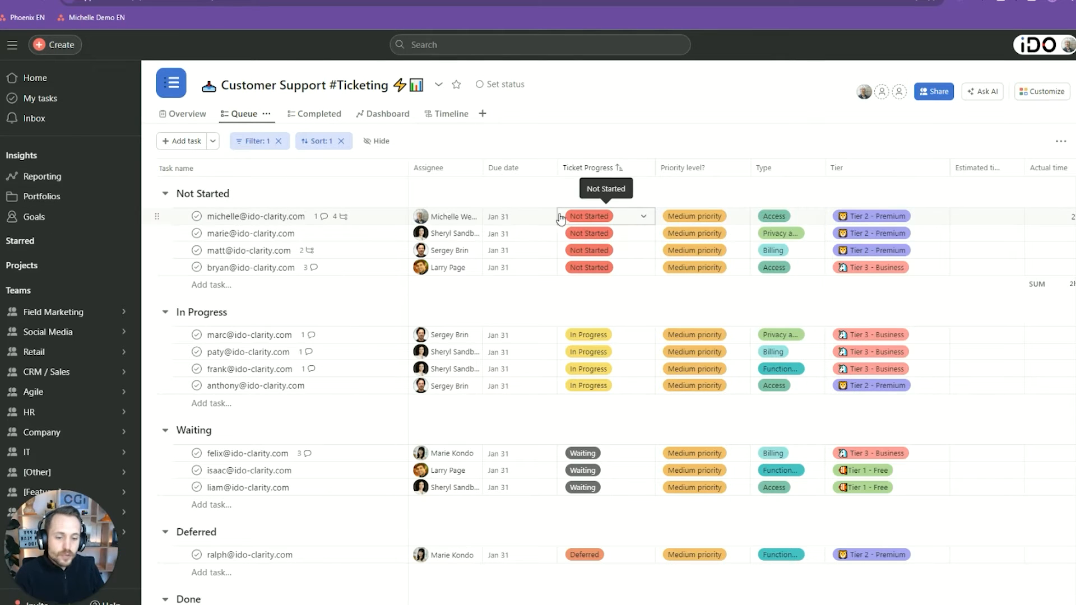
left_click(633, 216)
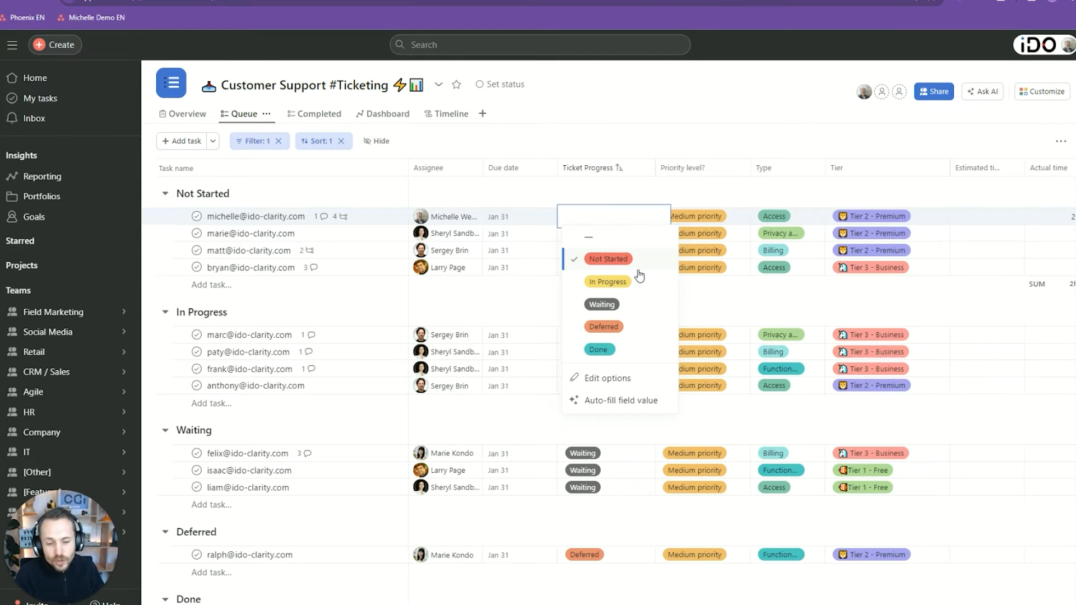
left_click(721, 213)
left_click(719, 217)
left_click(719, 219)
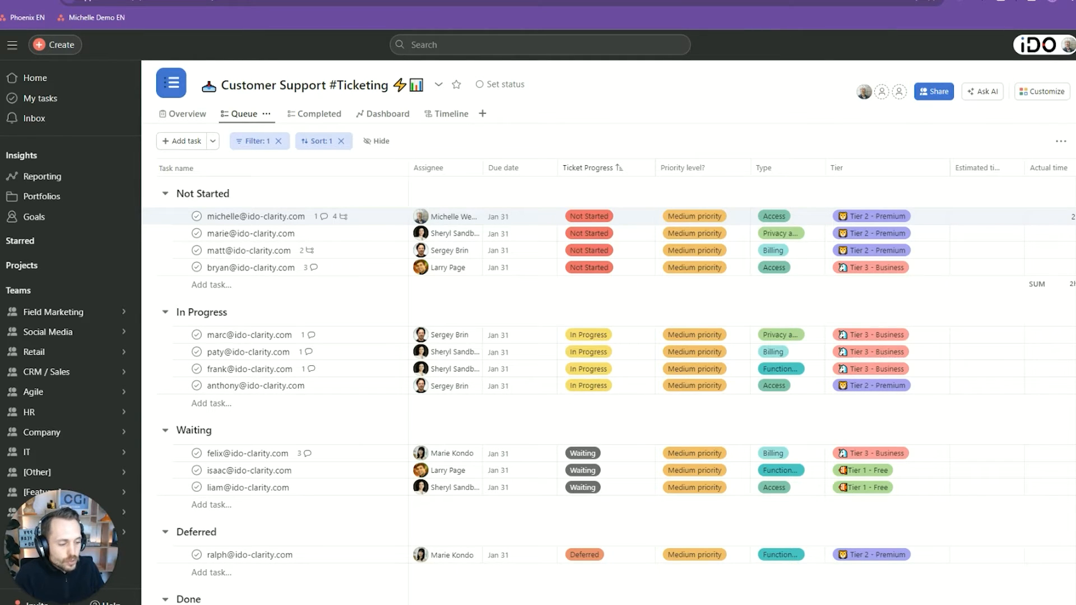
Step: Set the Estimated time of the first Not Started ticket to 1:00
scroll(742, 362, "right", 2)
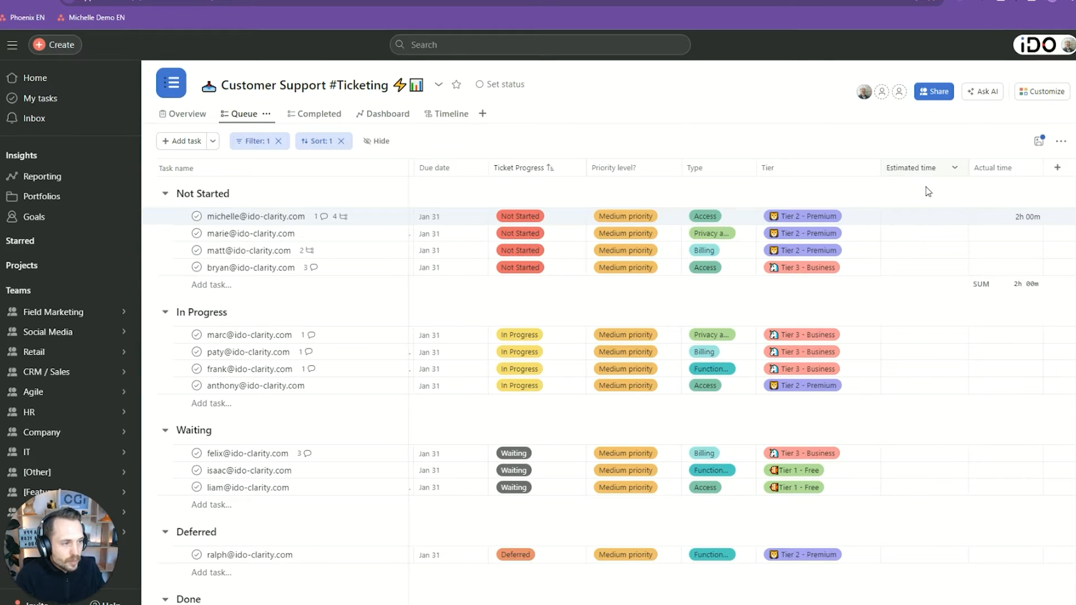
left_click(922, 216)
type("1:00")
left_click(917, 200)
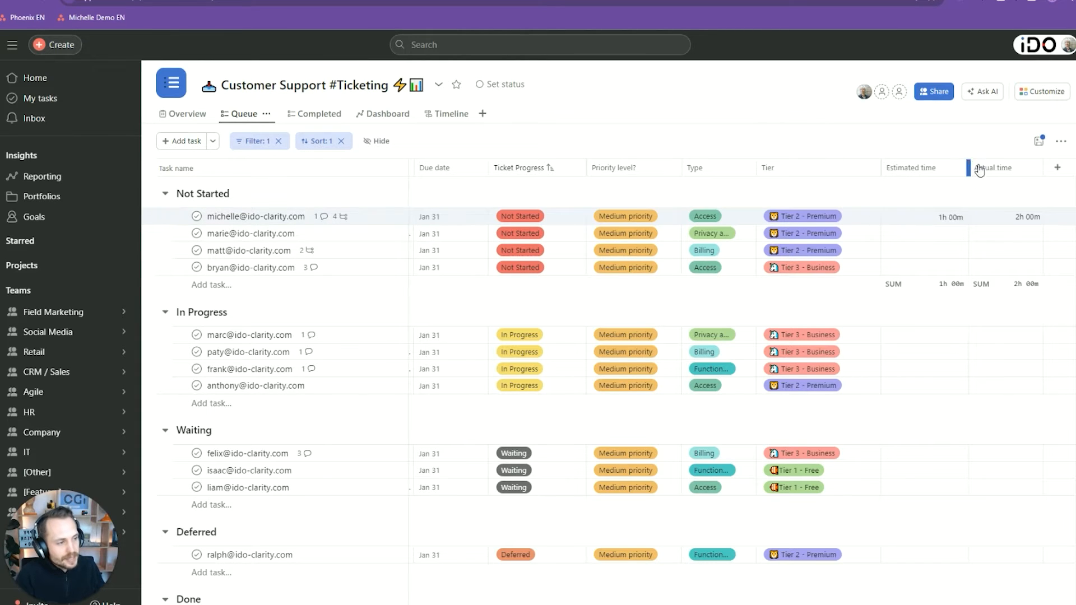
Step: Delete the Nov 16, 2023 entry from the first ticket's Actual time and save the change
left_click(1019, 217)
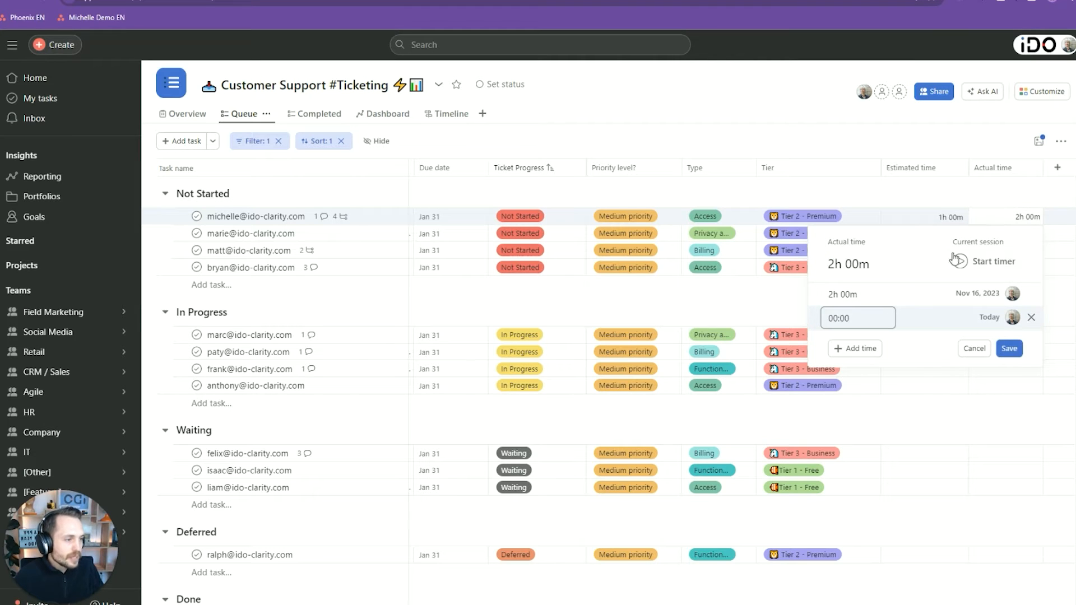
left_click(1031, 293)
left_click(1009, 325)
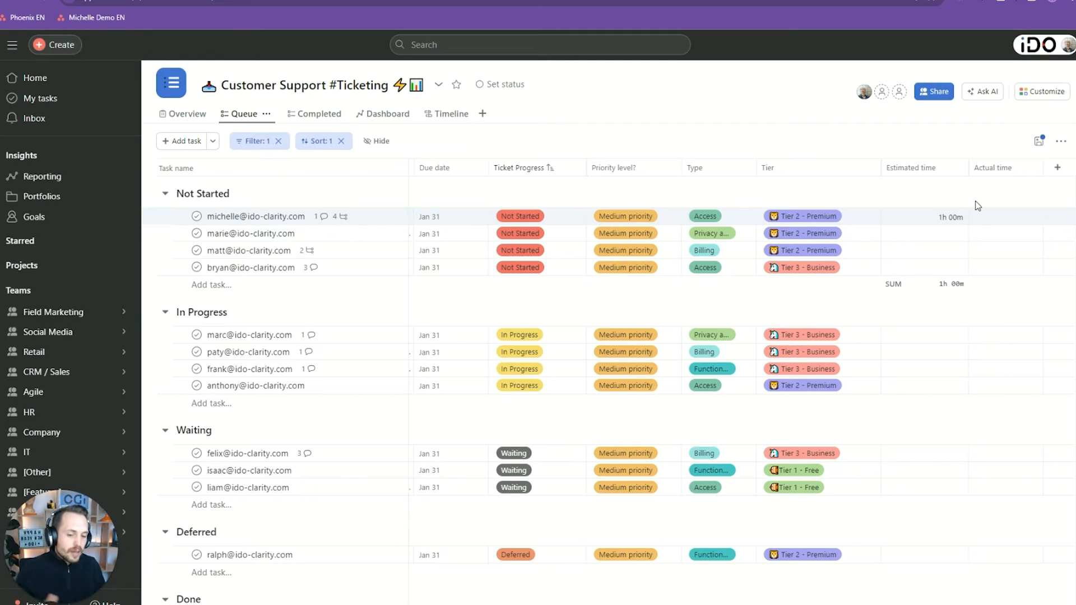
Step: Open the settings of the Resolution time field in the Completed view and examine its field type and formula
left_click(320, 117)
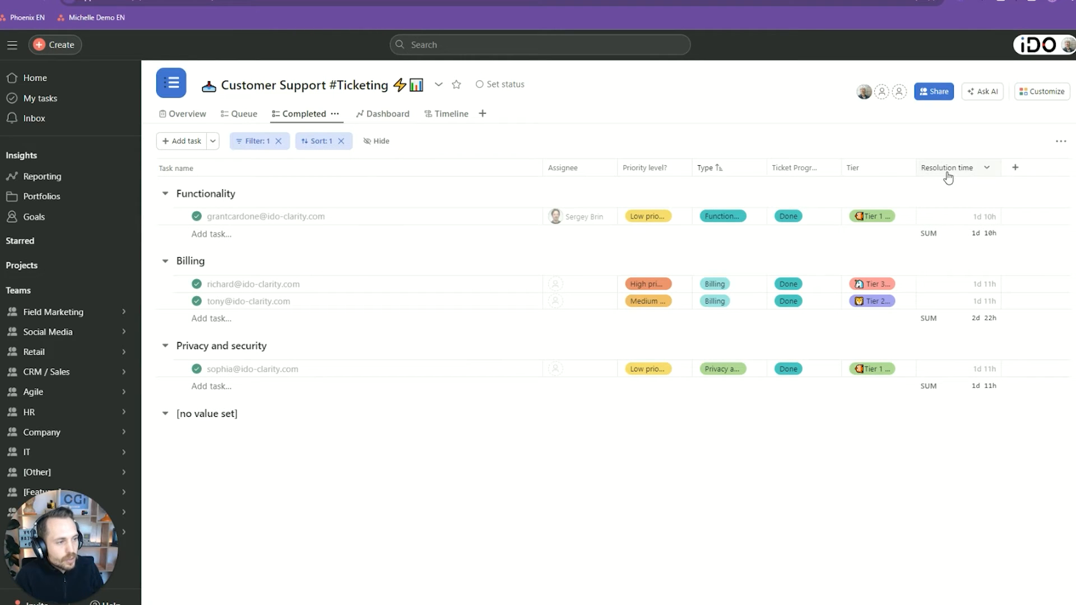
left_click(986, 169)
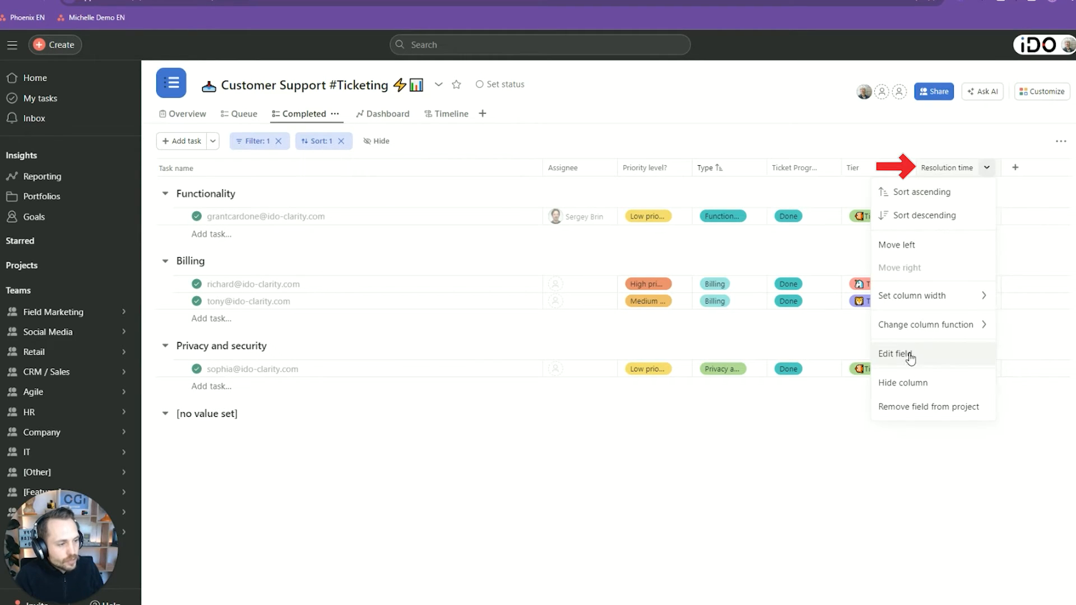
left_click(910, 355)
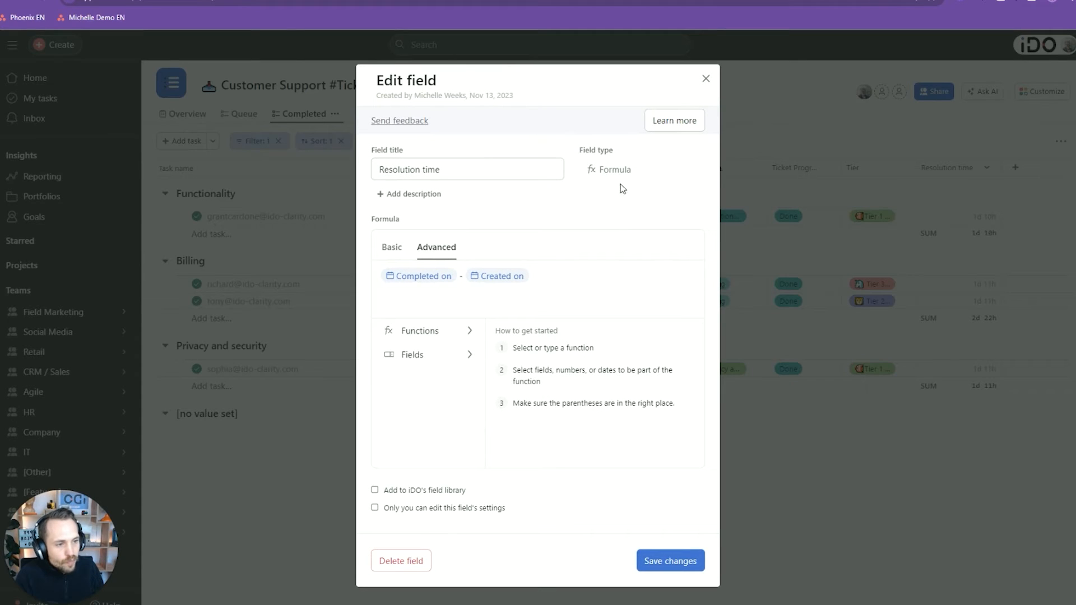
double_click(615, 170)
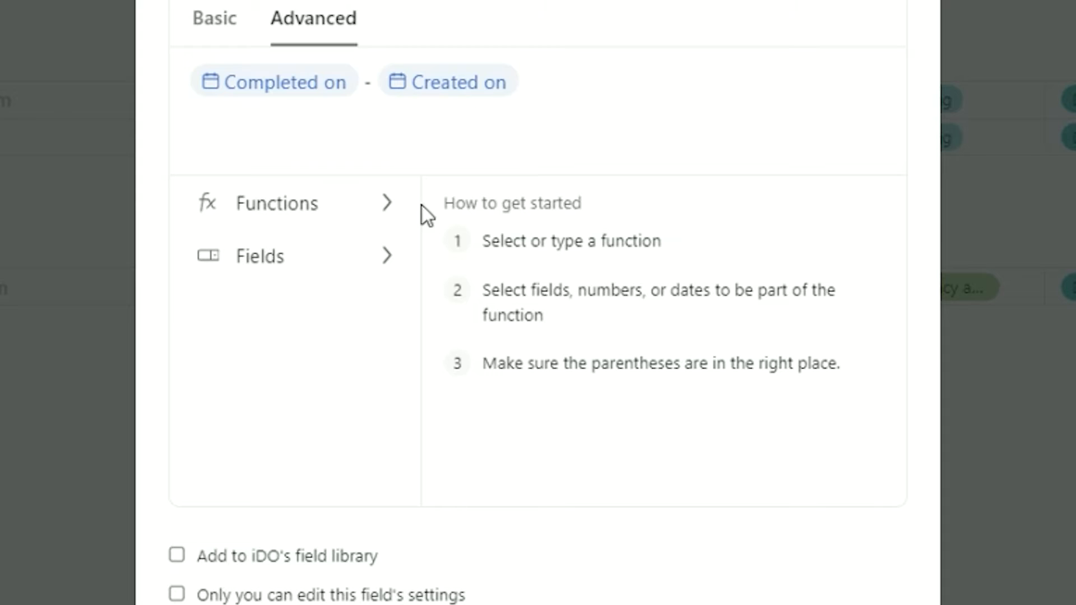
Step: Browse the fields available for the Resolution time formula, check the field title, and close the settings without saving
left_click(350, 257)
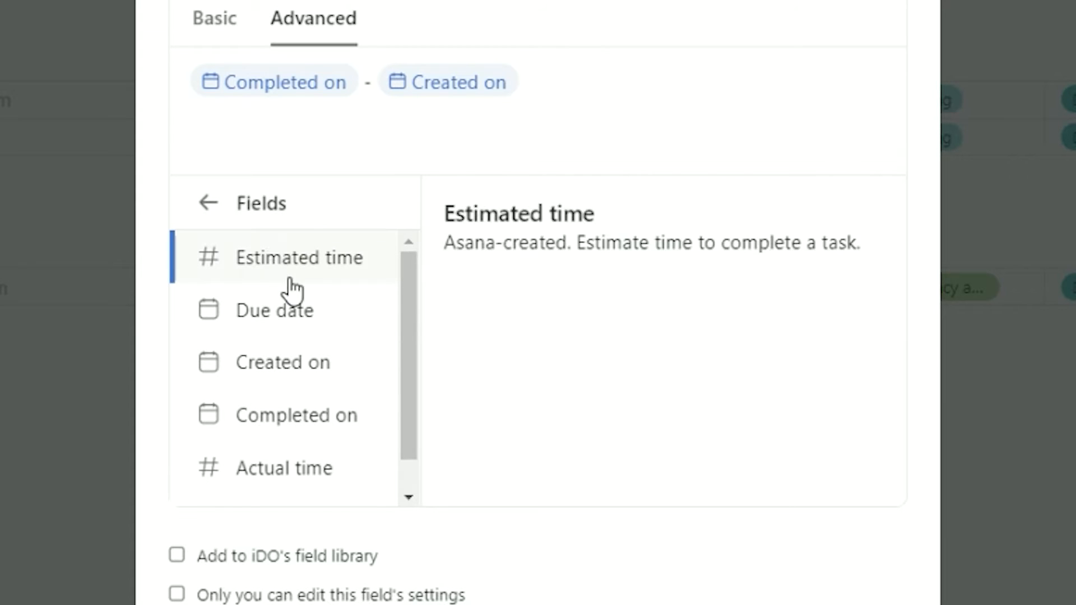
scroll(387, 378, "down", 1)
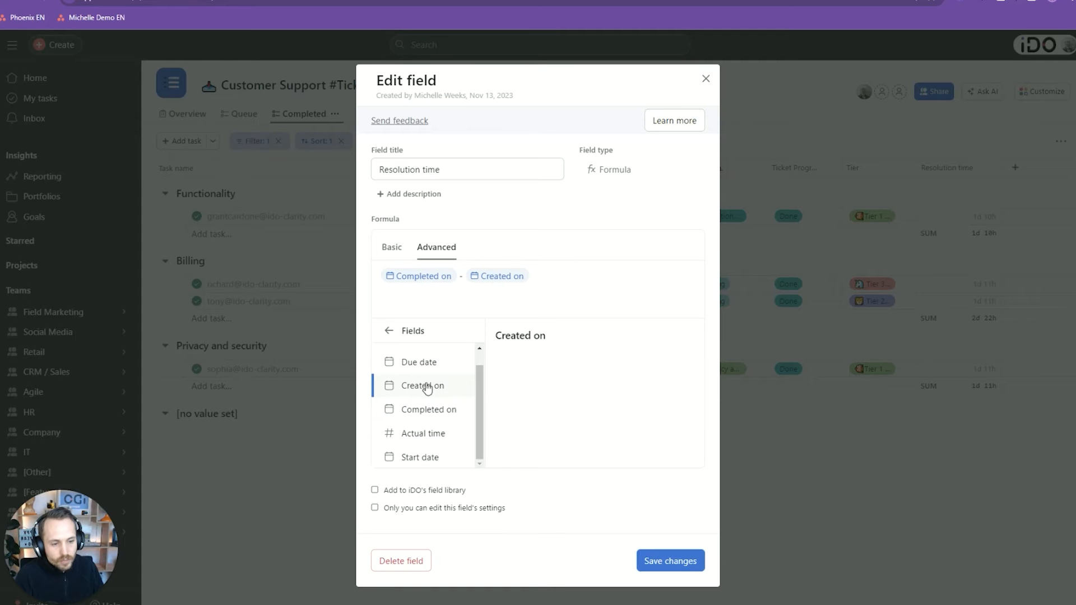
left_click(564, 279)
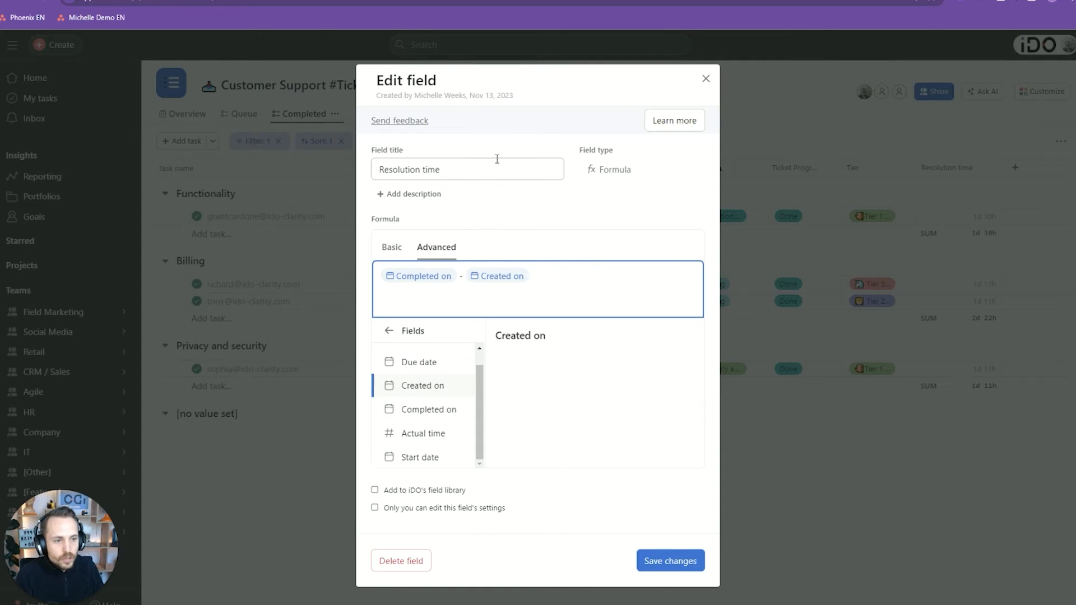
triple_click(451, 171)
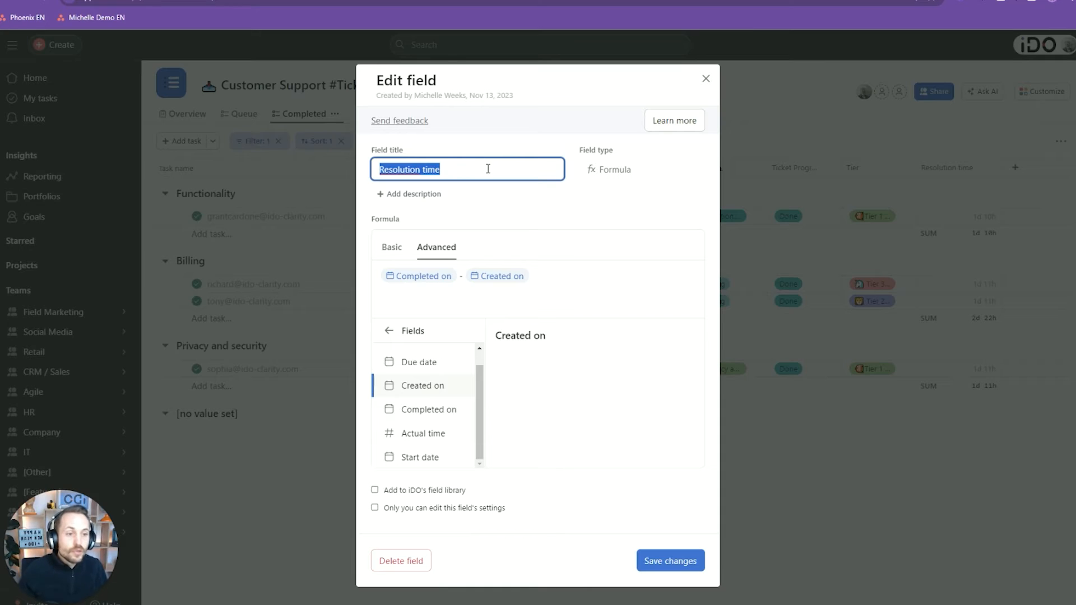
left_click(705, 78)
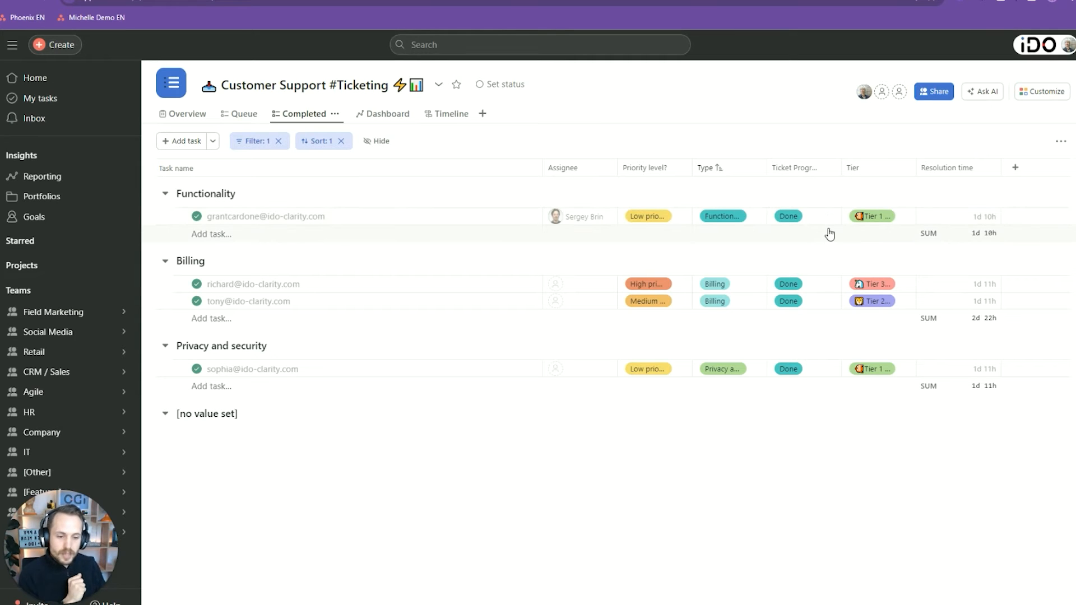
Step: Check the Type options of the completed Functionality ticket, and open the project's dashboard to examine its charts
left_click(730, 222)
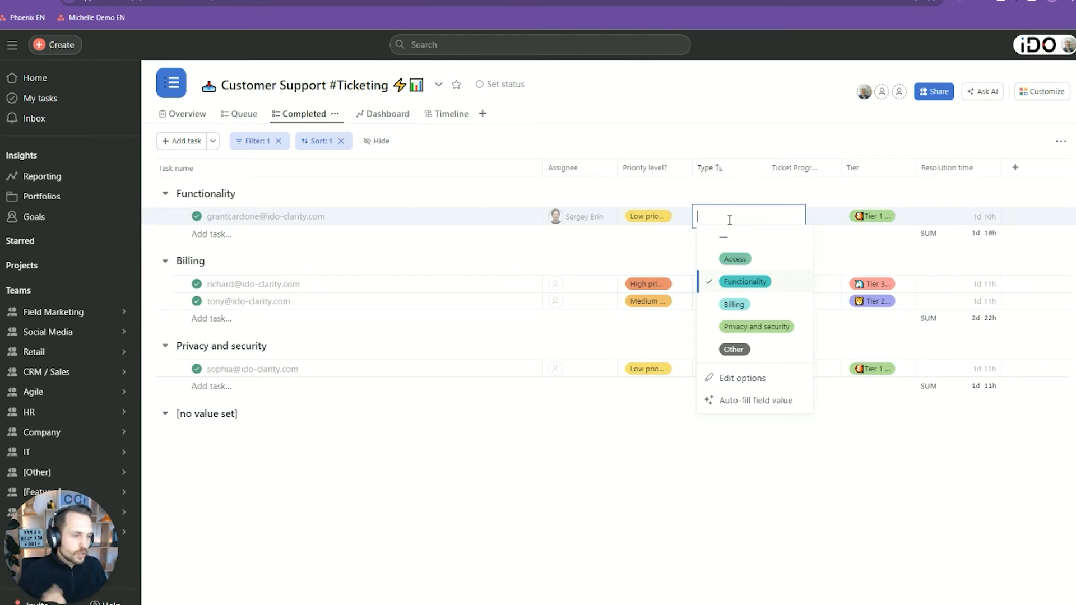
left_click(660, 193)
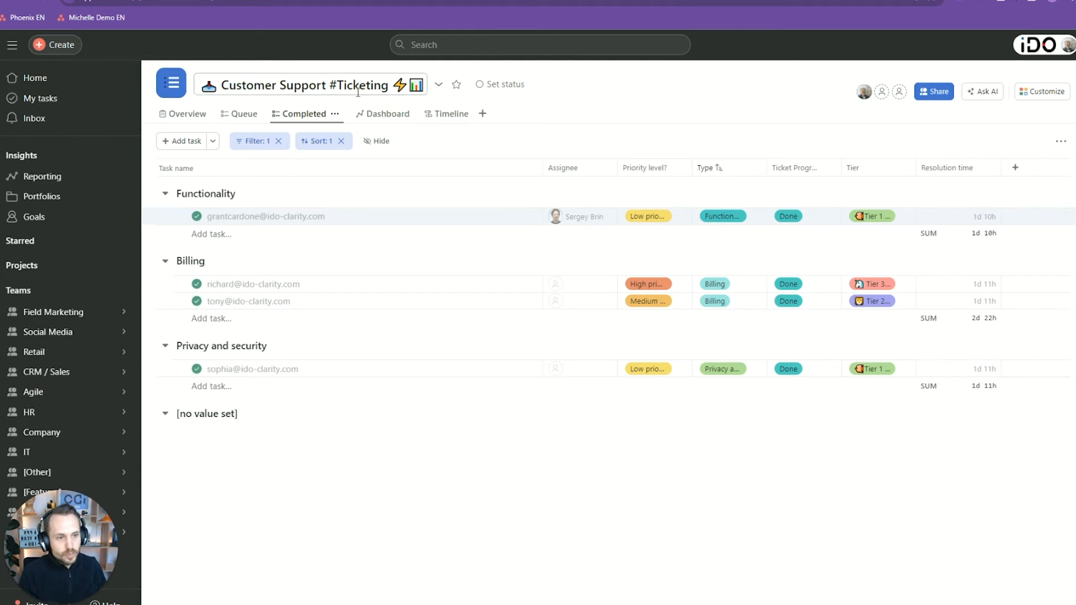
left_click(374, 114)
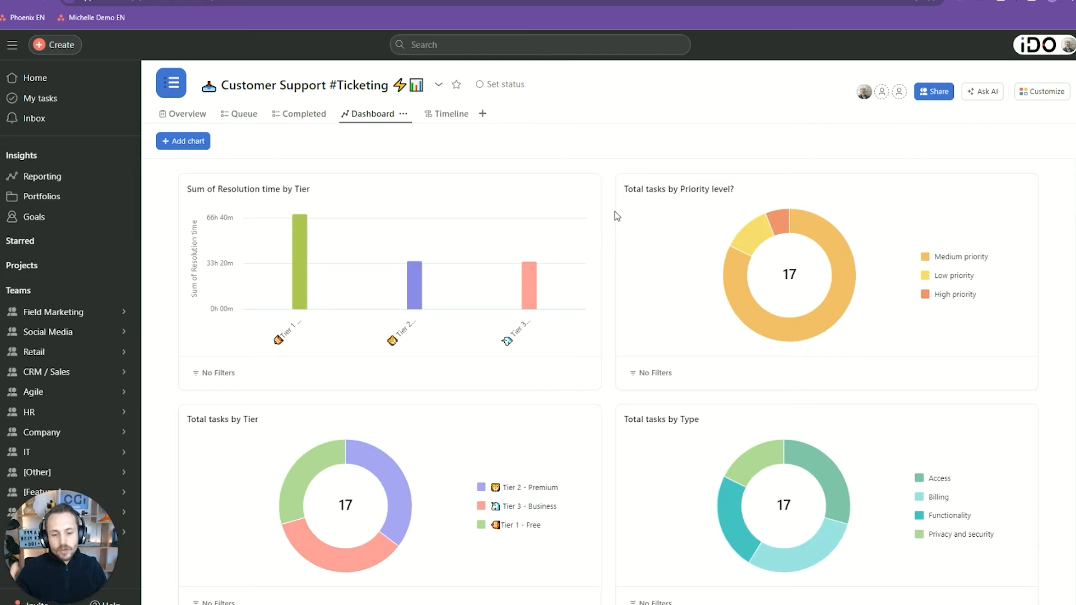
mouse_move(301, 289)
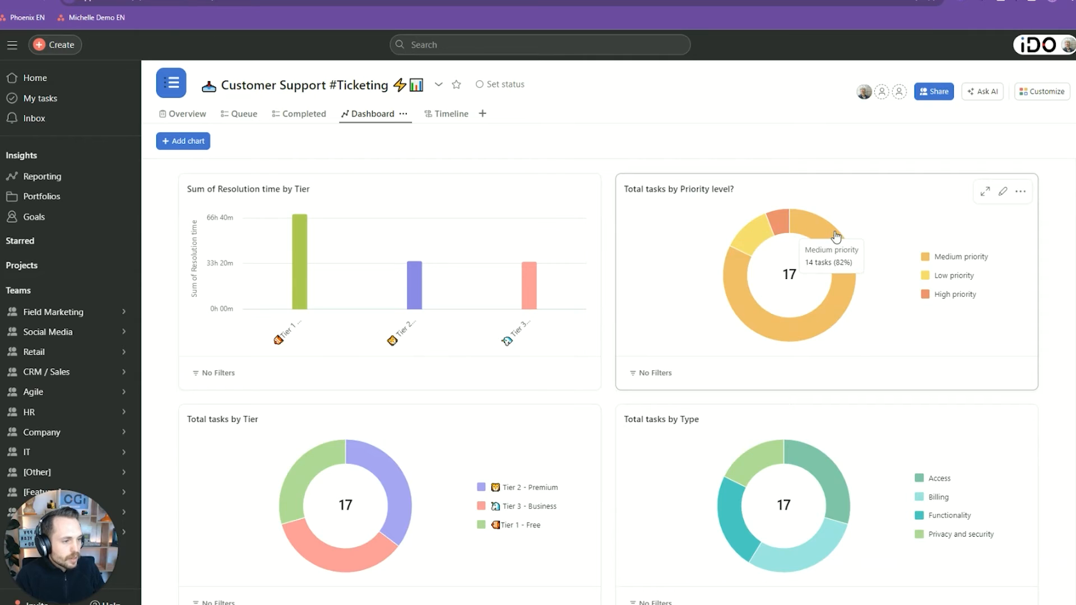
Step: Examine the dashboard charts for tier, type, completion status and total resolution time
scroll(343, 381, "down", 1)
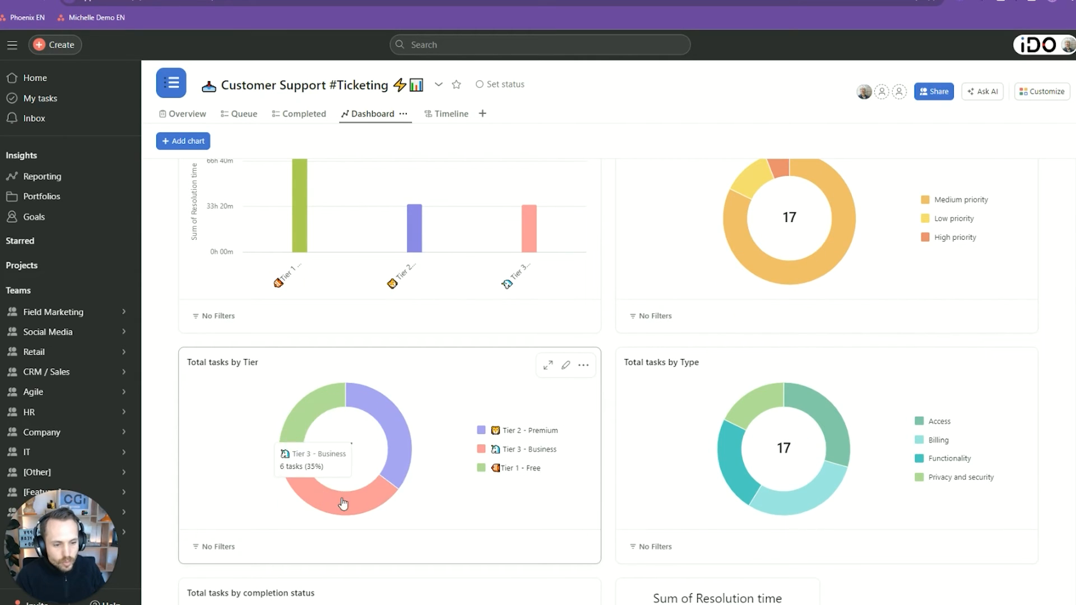
scroll(520, 435, "down", 1)
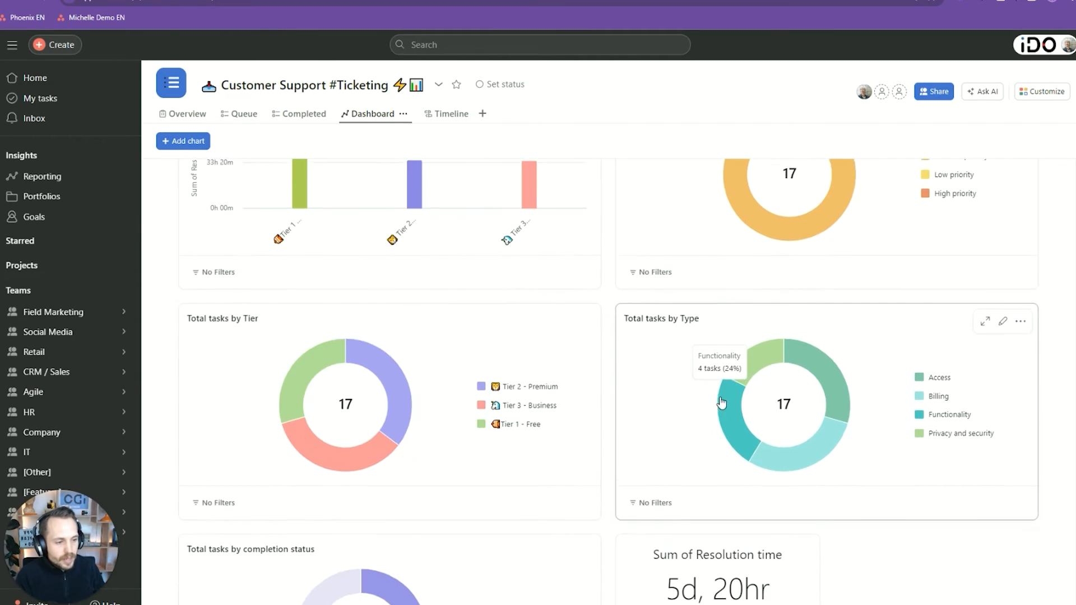
scroll(695, 291, "down", 2)
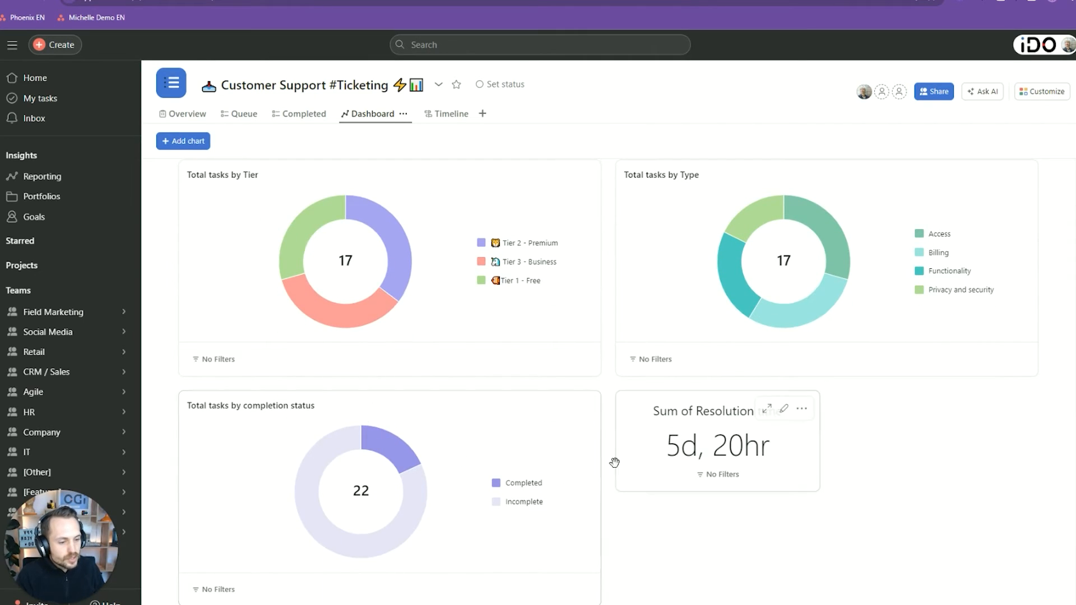
scroll(589, 529, "up", 2)
scroll(589, 529, "up", 2)
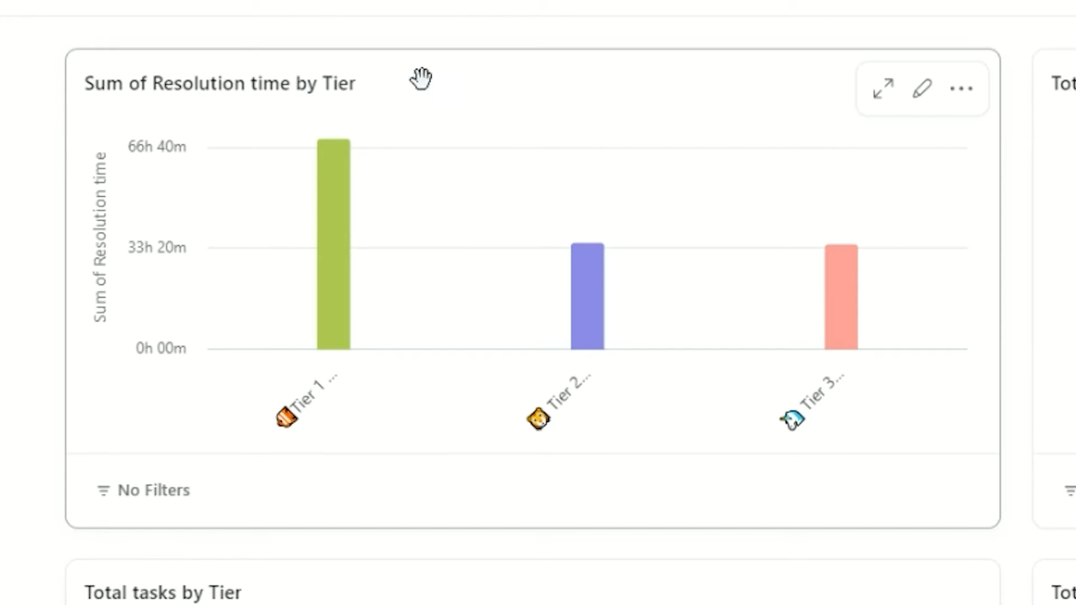
Step: Edit the Sum of Resolution time by Tier chart to use the Donut style, grouped by the custom field Tier
left_click(924, 92)
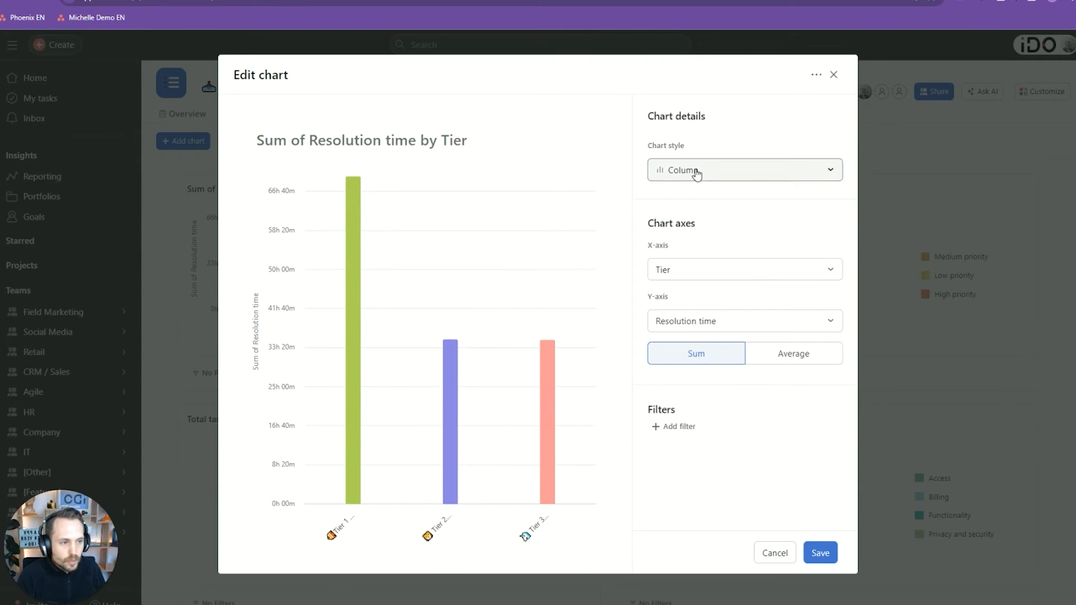
left_click(696, 174)
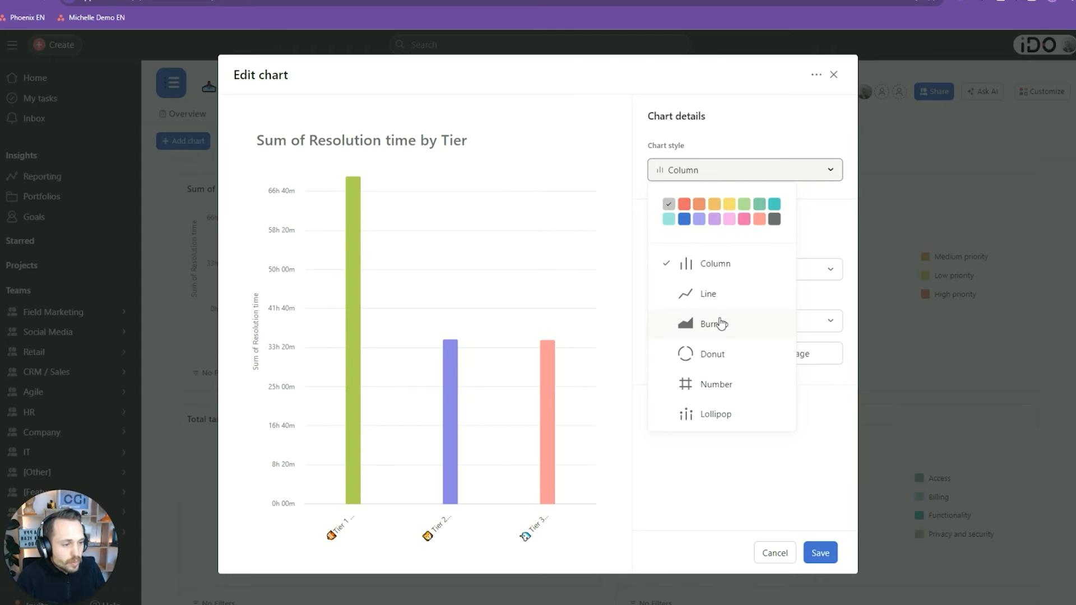
left_click(721, 351)
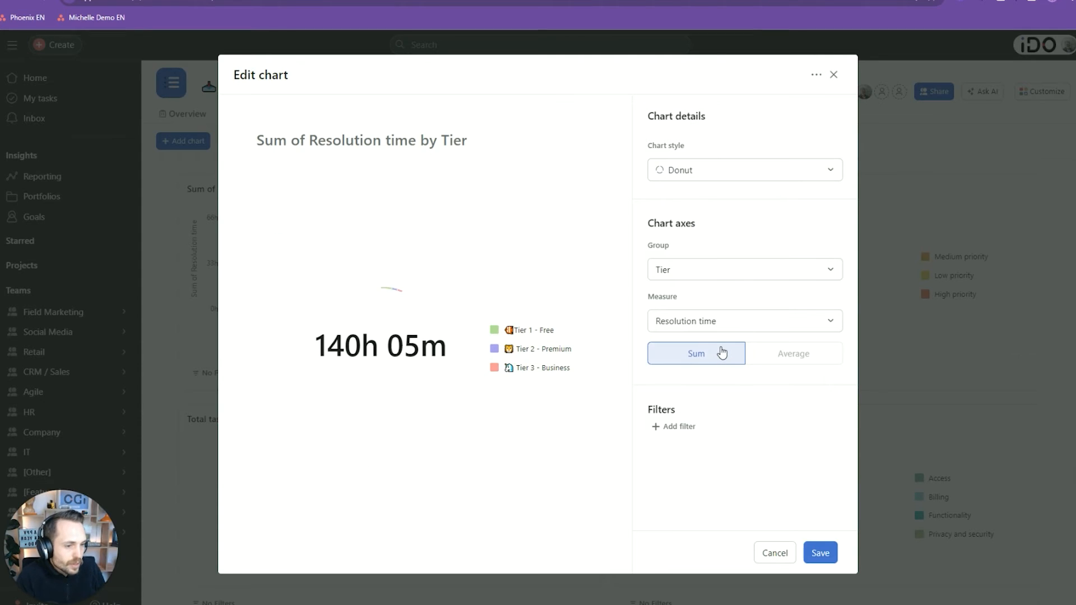
left_click(708, 273)
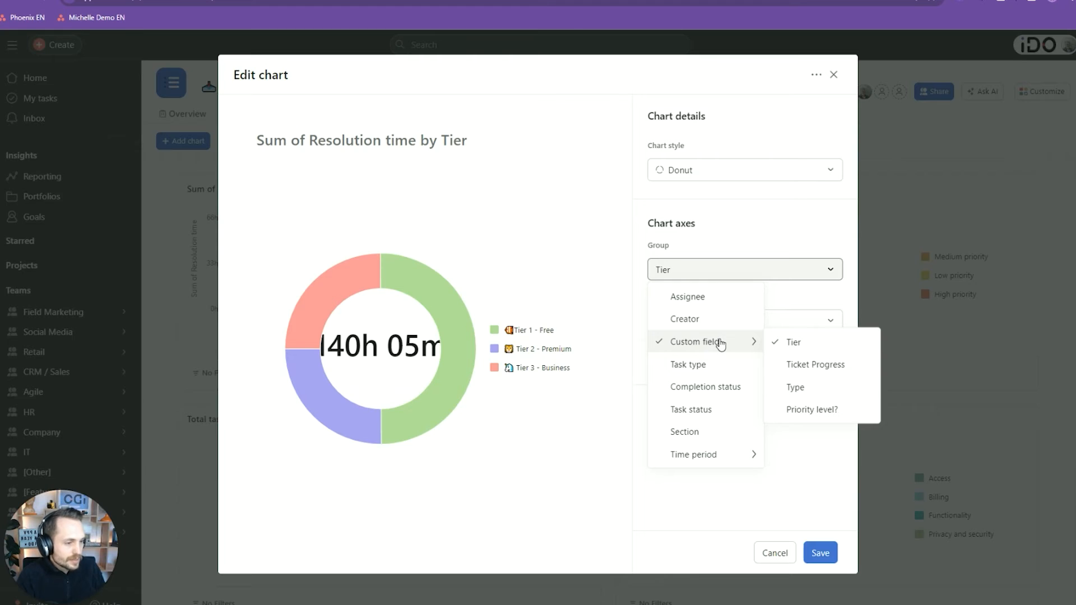
left_click(793, 342)
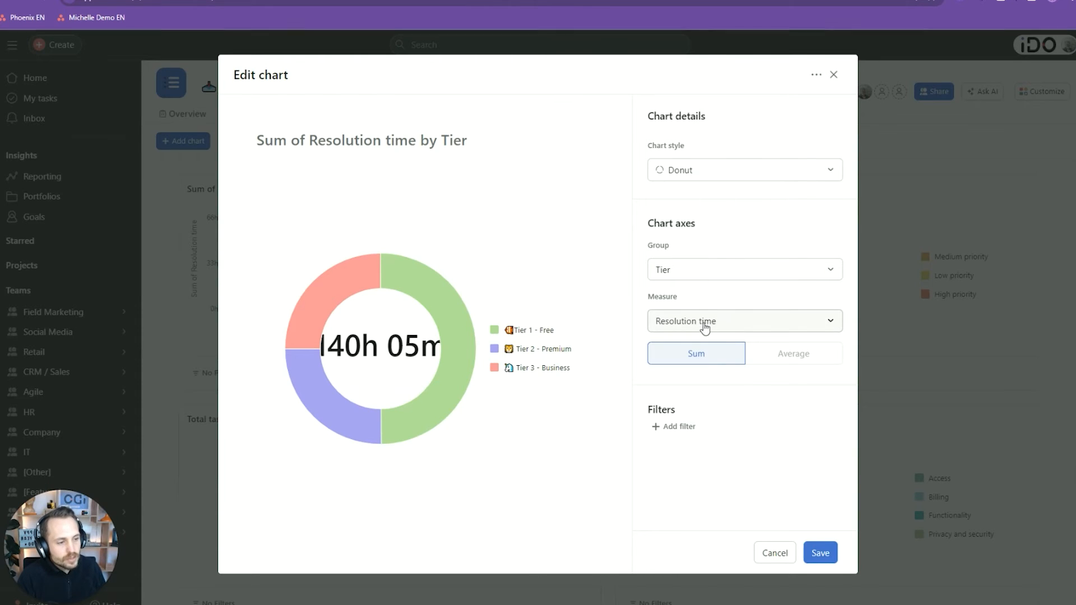
Step: Add a Task completion status filter set to Completed to the resolution time chart and save it
left_click(687, 429)
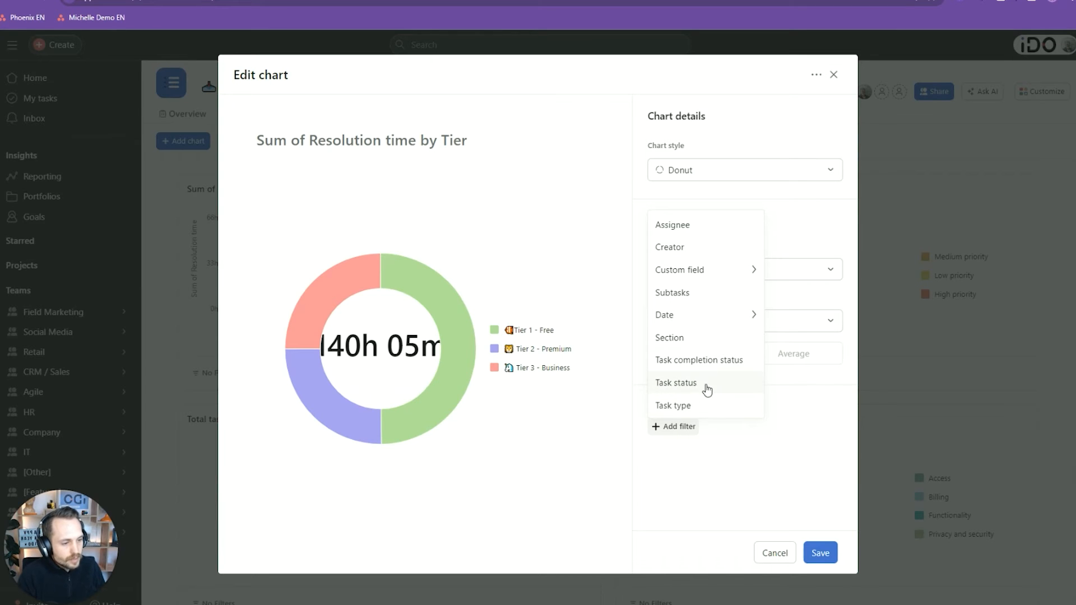
left_click(710, 363)
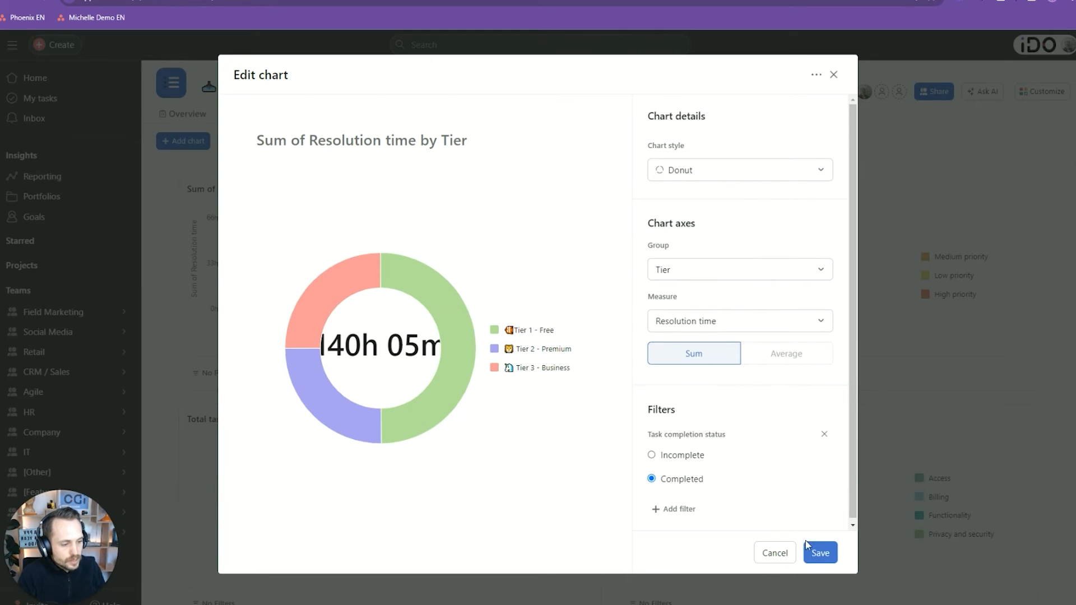
left_click(821, 553)
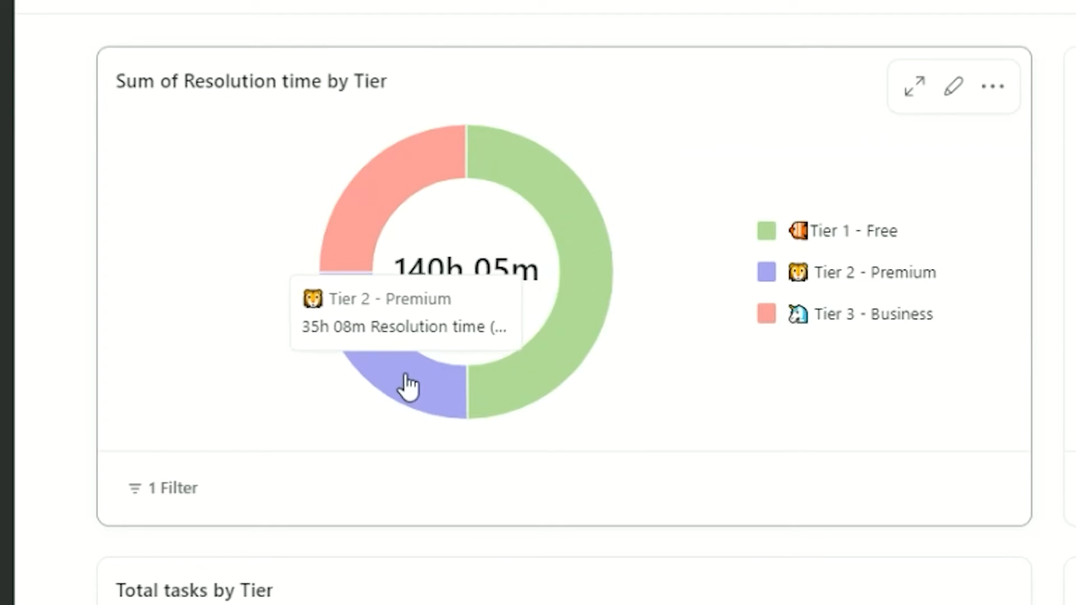
Step: Review the edited chart's settings without changing them, and look over the Completed view and the other dashboard charts
left_click(953, 86)
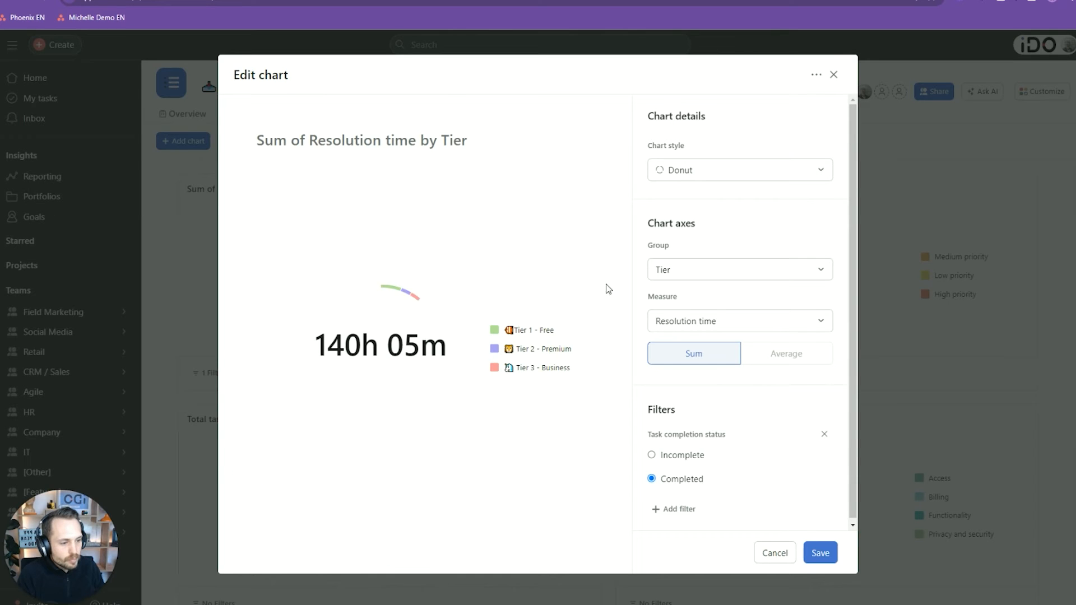
left_click(775, 553)
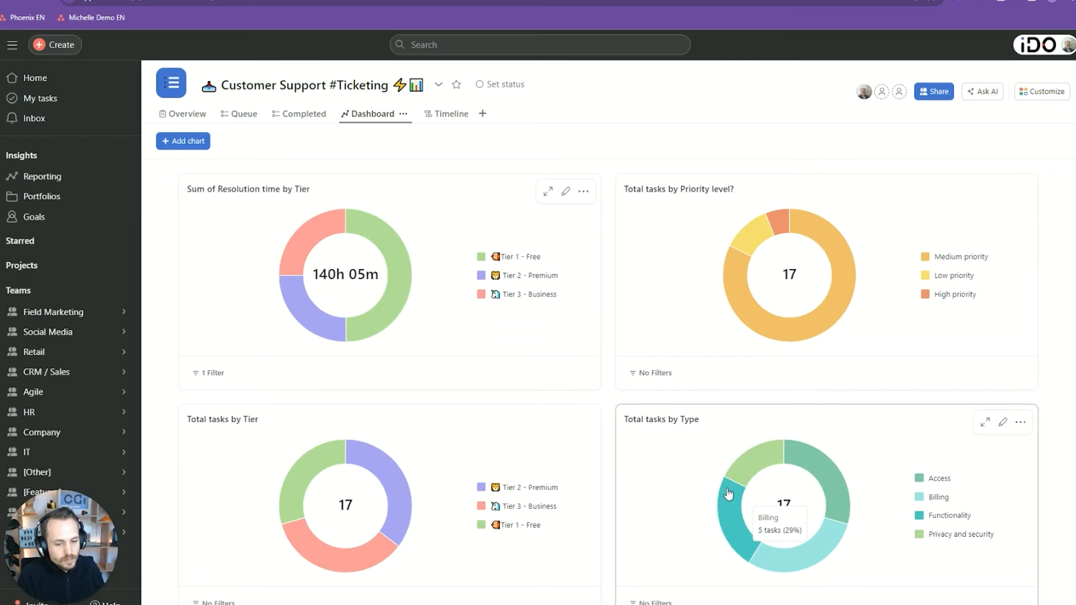
scroll(611, 276, "down", 4)
scroll(610, 277, "up", 4)
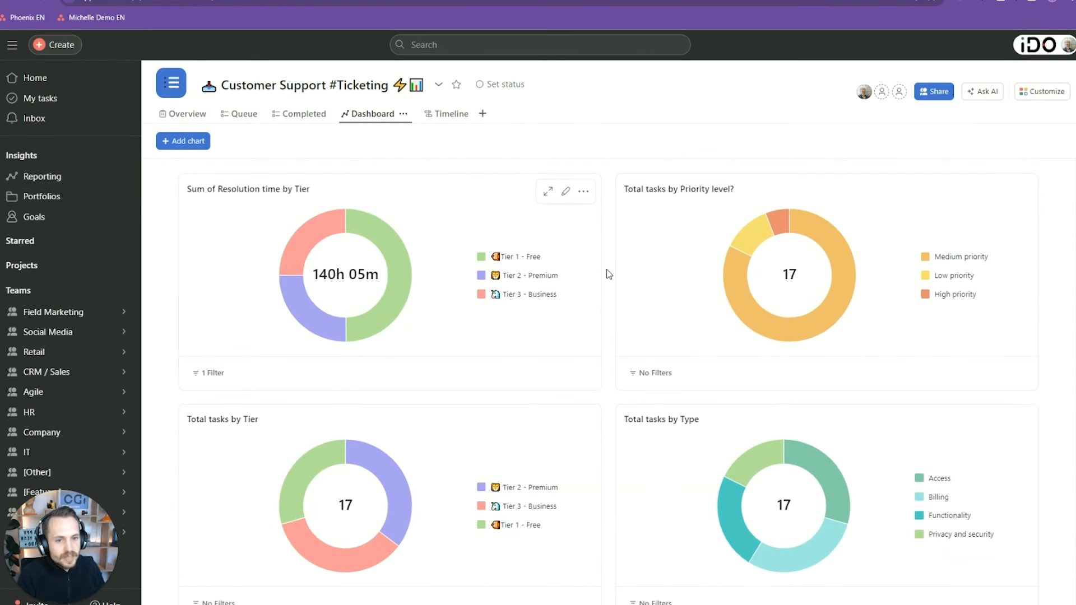
left_click(298, 119)
left_click(369, 113)
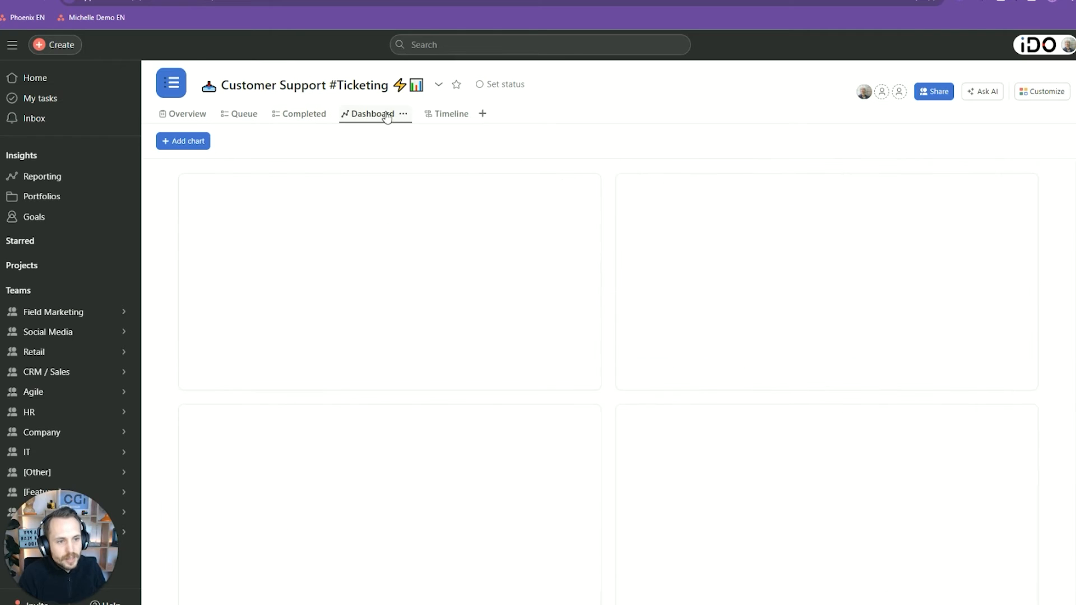
scroll(612, 235, "down", 4)
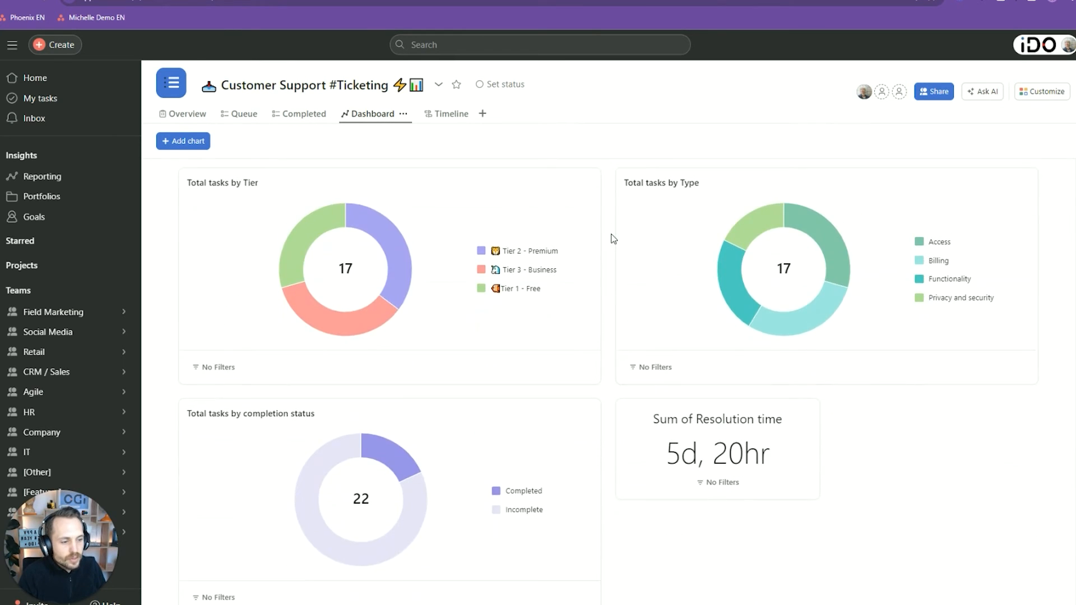
scroll(615, 240, "up", 4)
Step: Check the chart styles available for a new dashboard chart, and close the setup without creating one
left_click(192, 143)
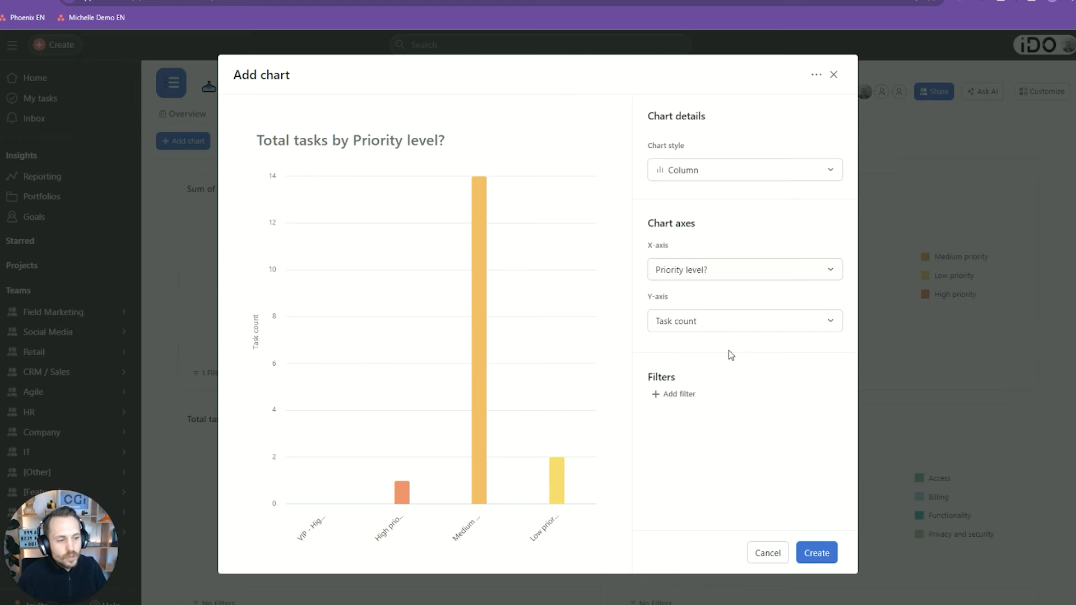
left_click(734, 170)
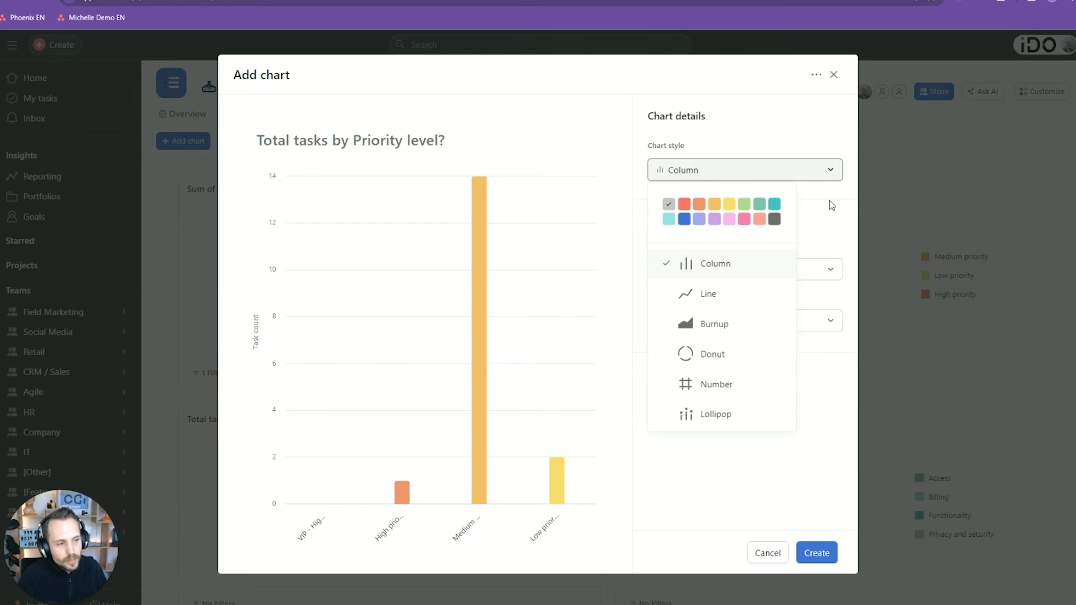
left_click(834, 75)
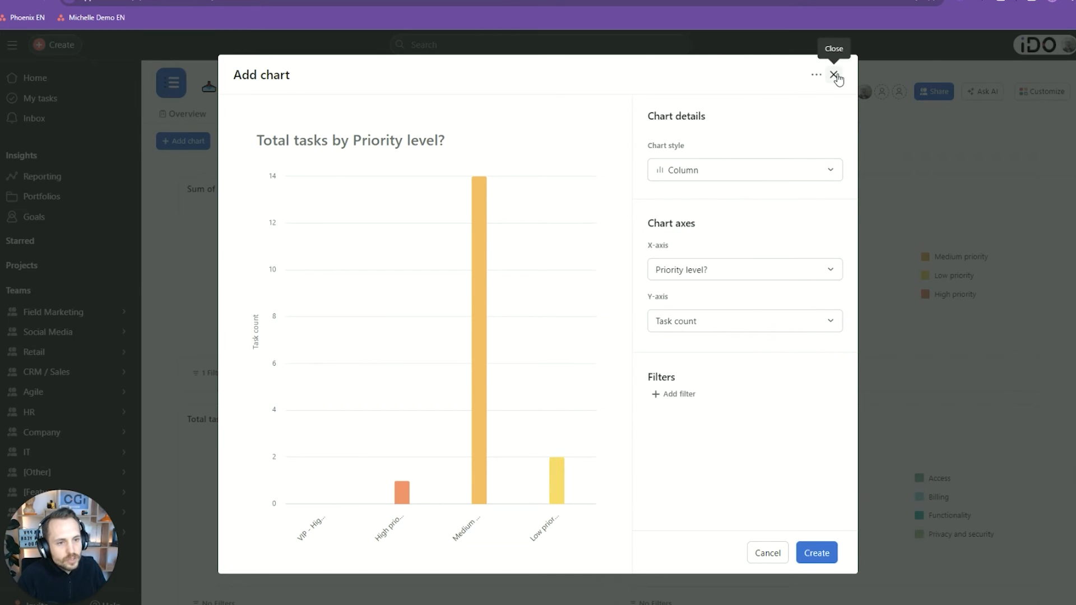
left_click(833, 75)
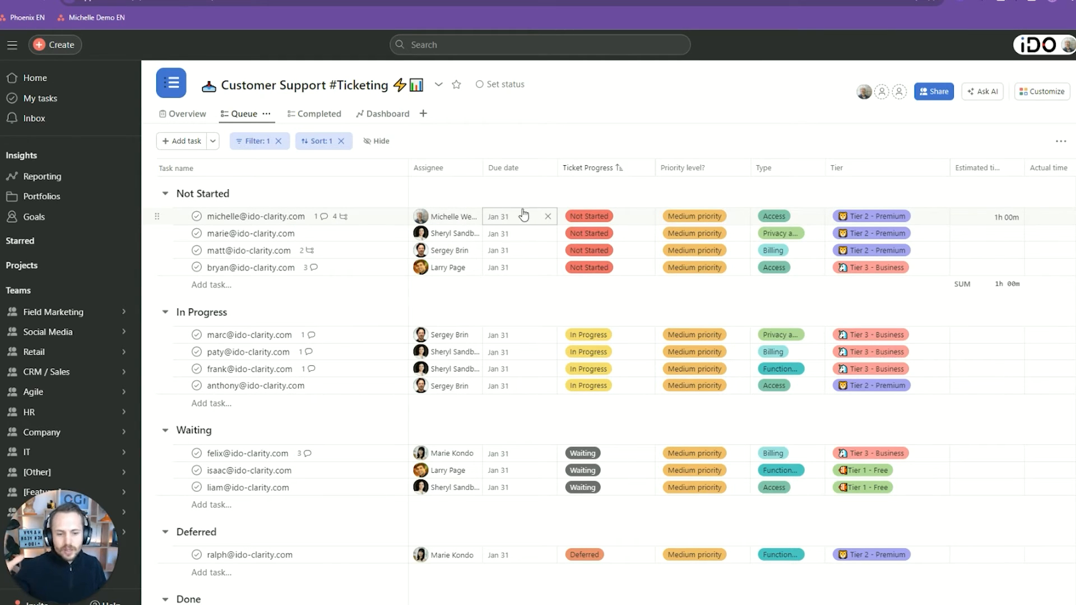
Step: Check the Priority level? options of the first ticket in the Queue view, and list all of the project's rules
left_click(698, 216)
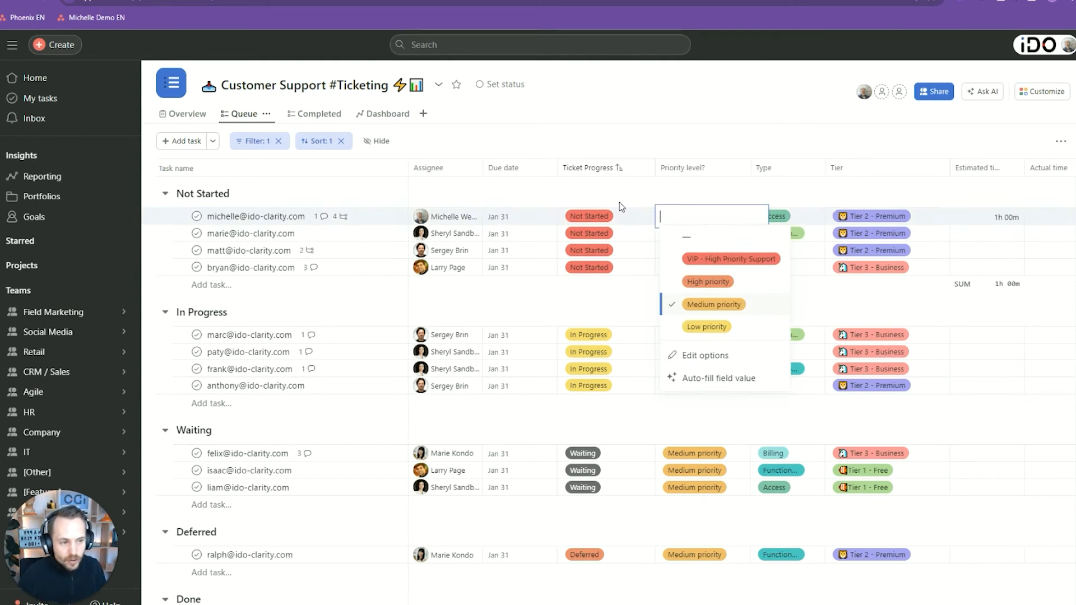
left_click(617, 199)
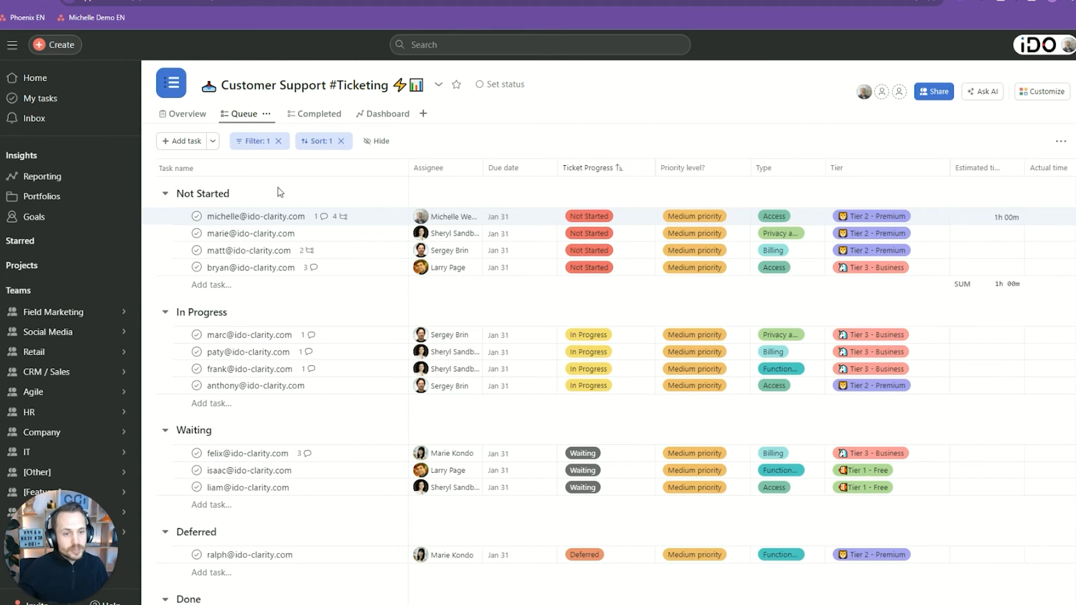
left_click(1025, 93)
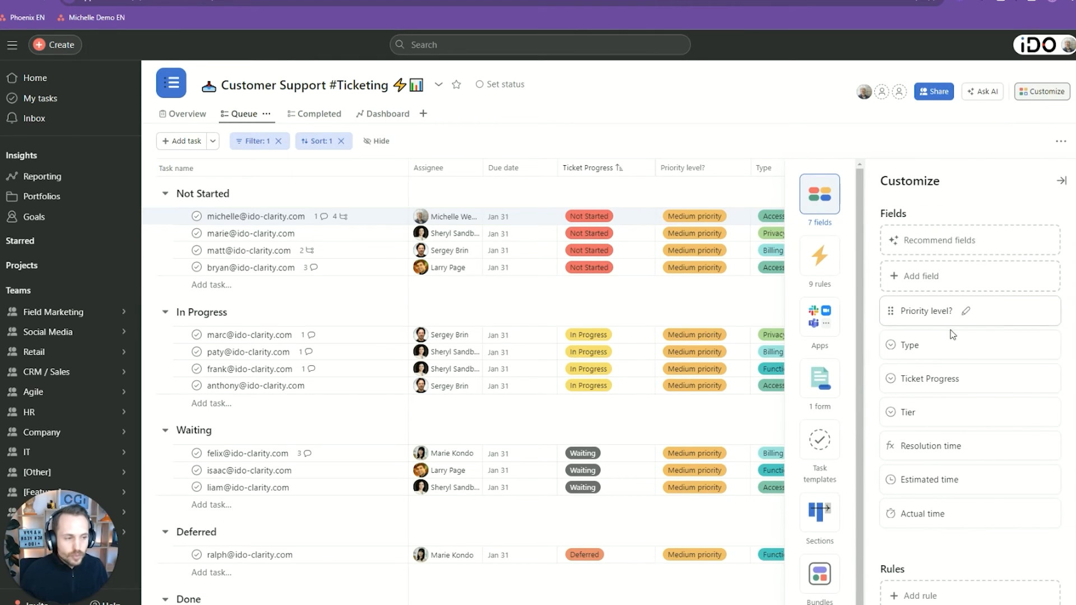
left_click(819, 255)
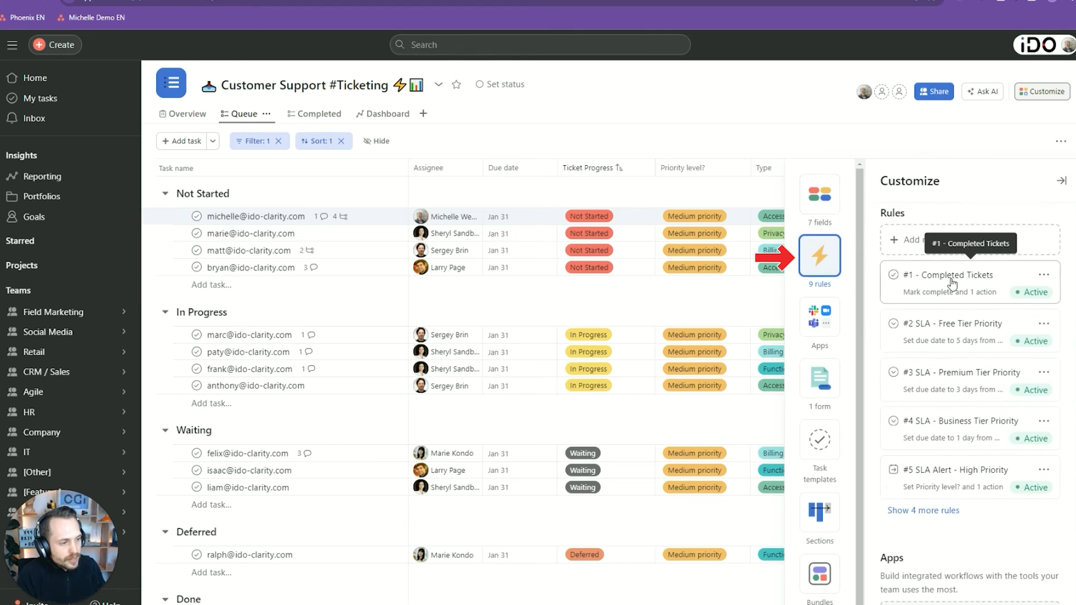
left_click(939, 510)
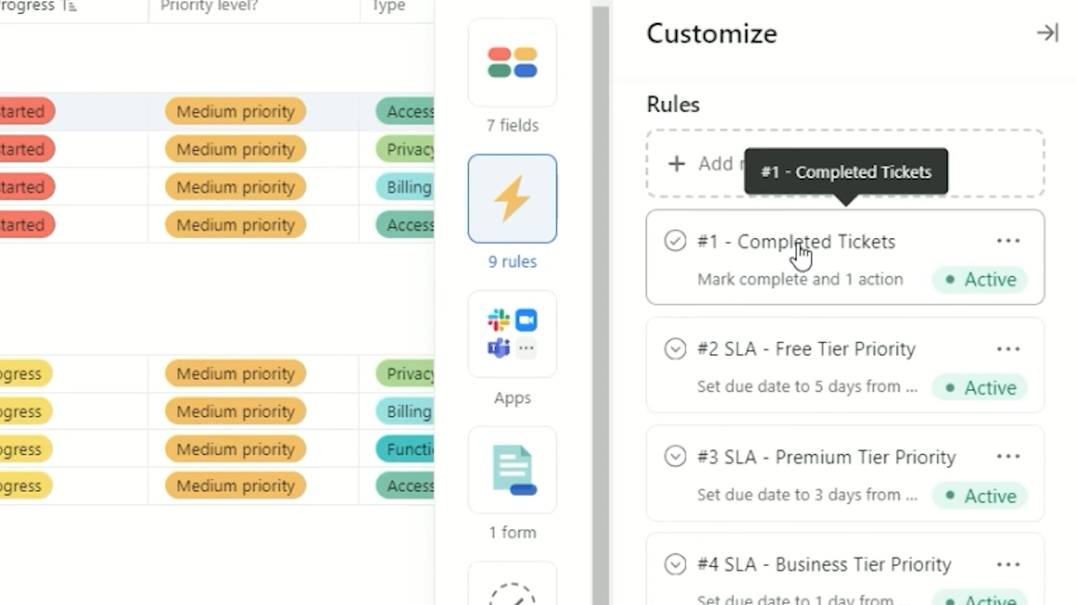
Step: Examine the triggers and actions of the #1 - Completed Tickets rule, and close it without changes
scroll(818, 263, "down", 2)
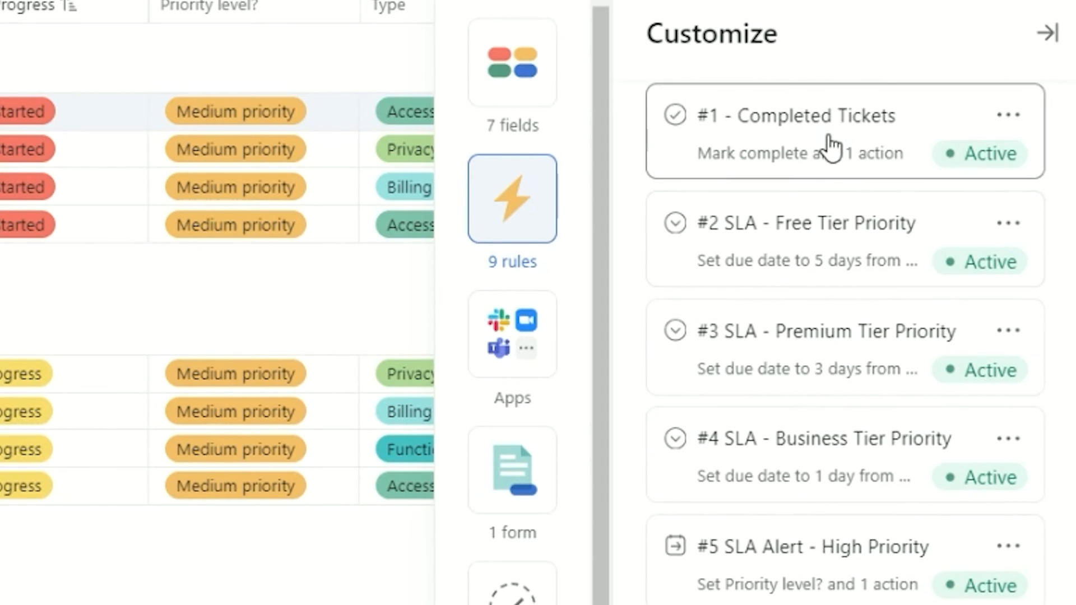
left_click(828, 144)
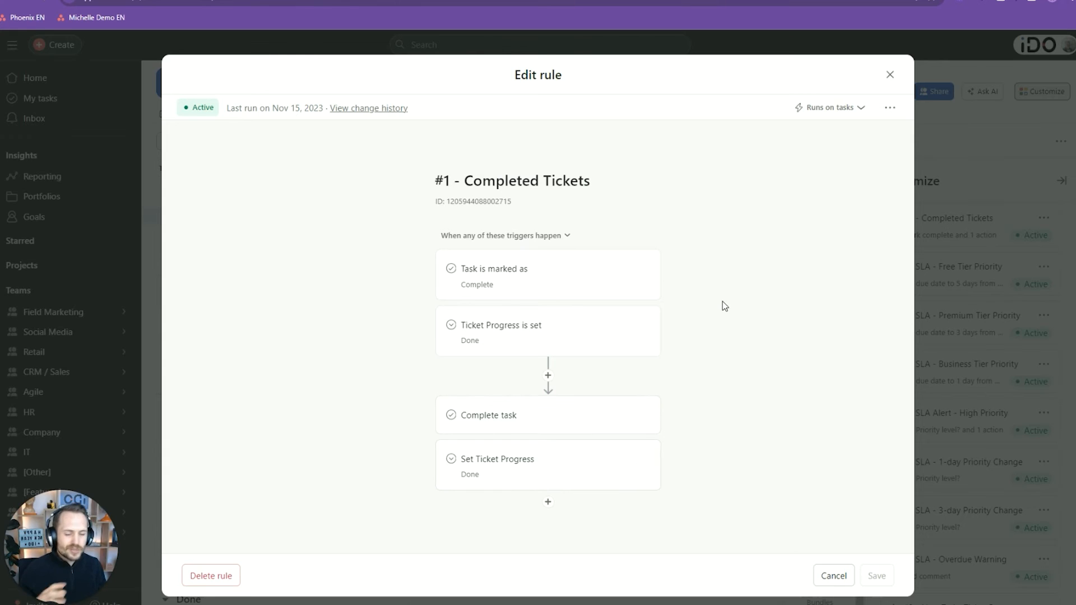
left_click(890, 75)
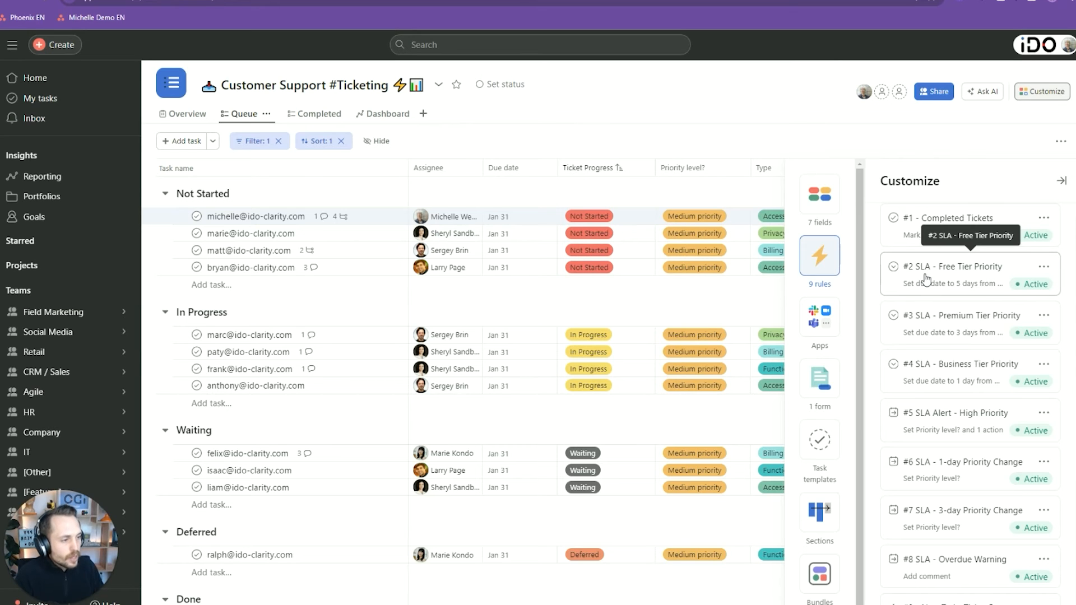
Step: Examine the trigger, due date and priority actions of the #2 SLA - Free Tier Priority rule, and close it without changes
left_click(964, 273)
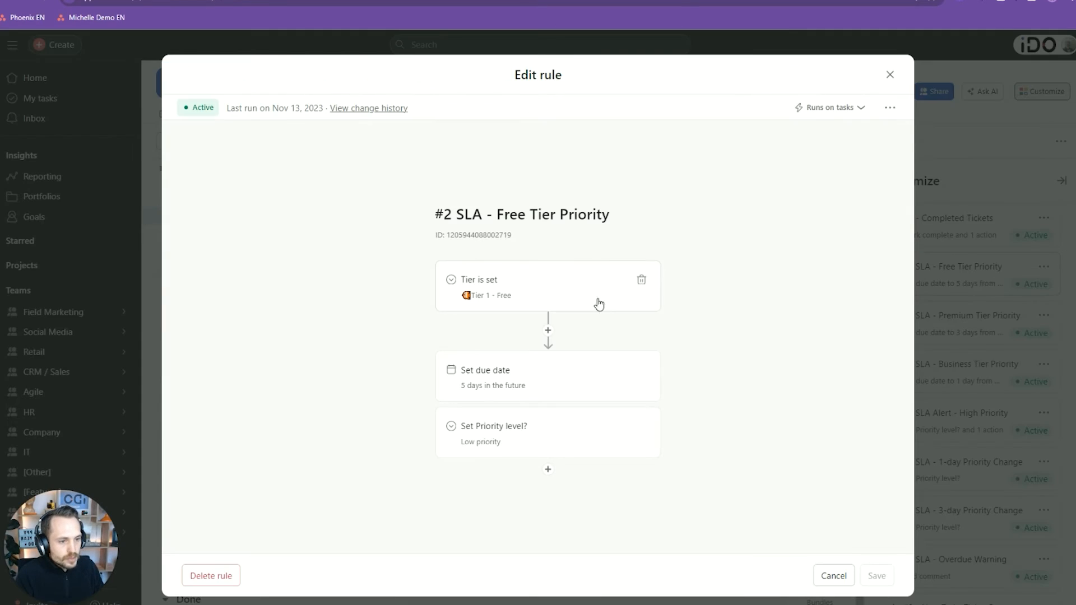
left_click(529, 281)
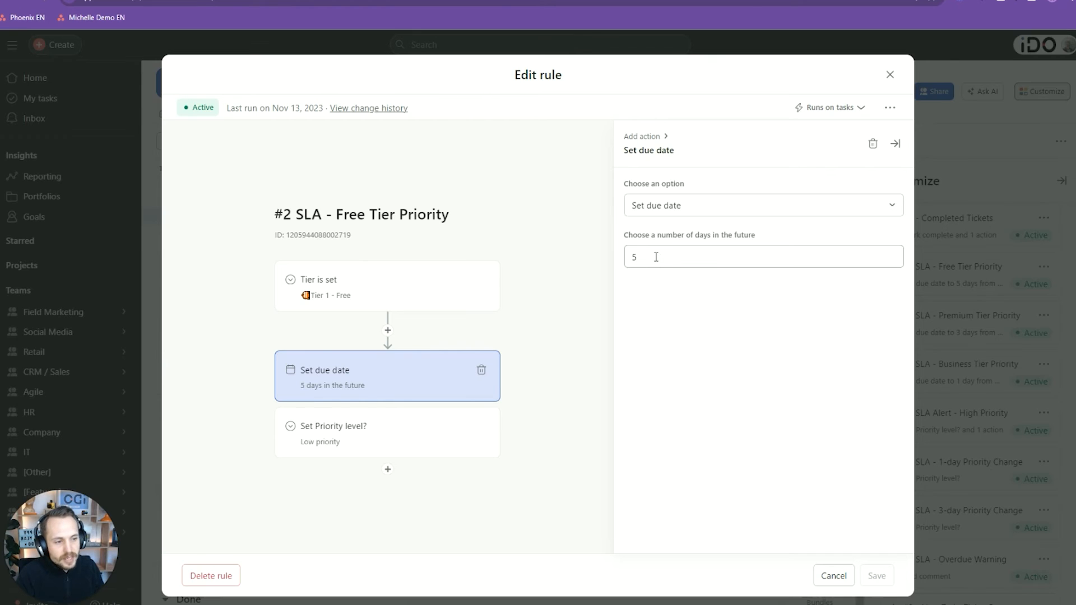
left_click(452, 431)
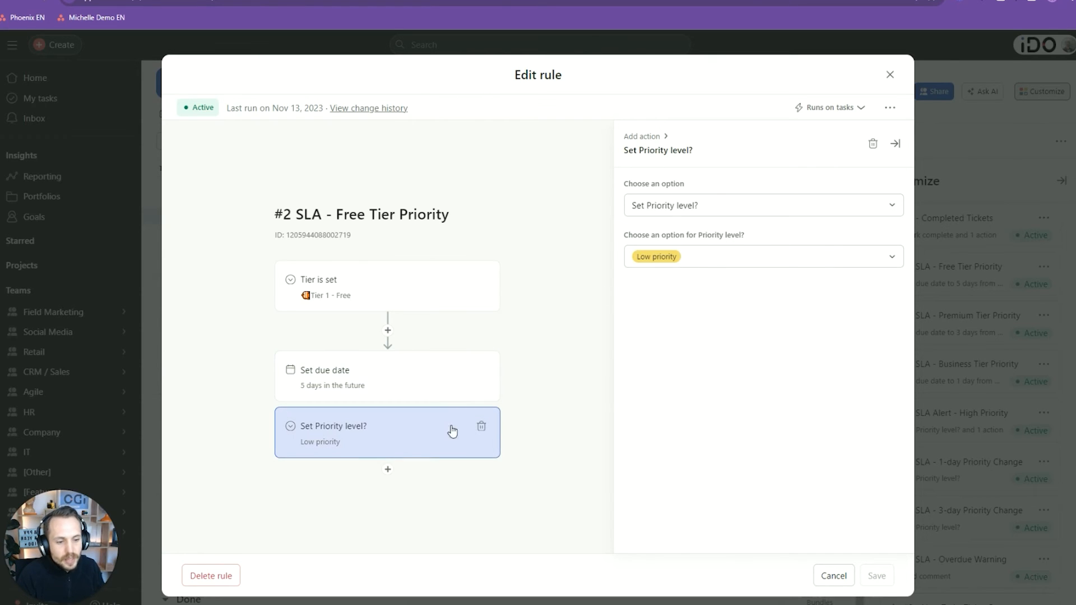
left_click(675, 262)
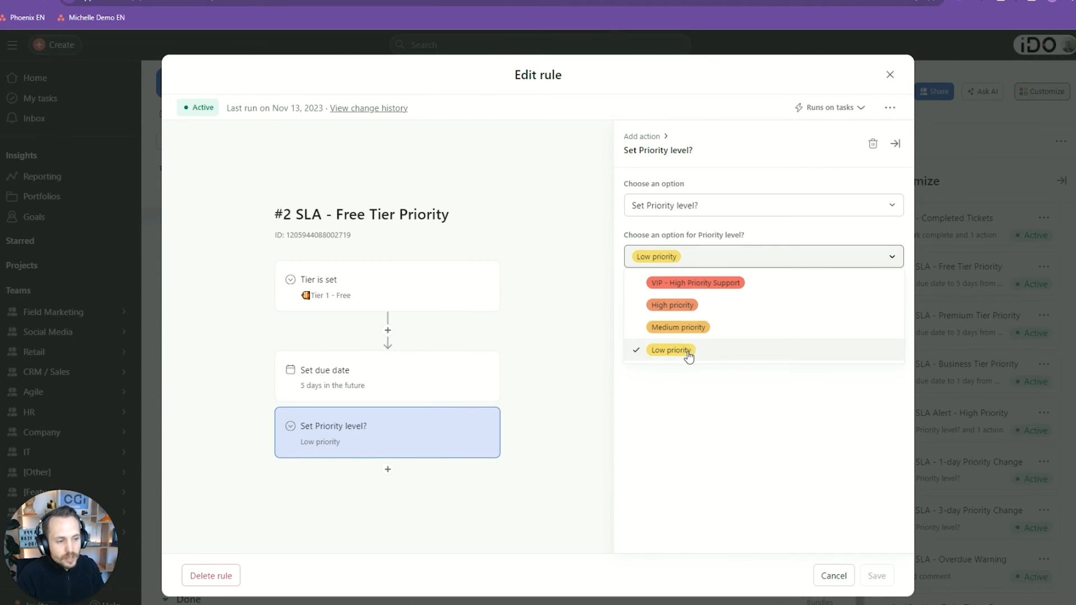
left_click(833, 576)
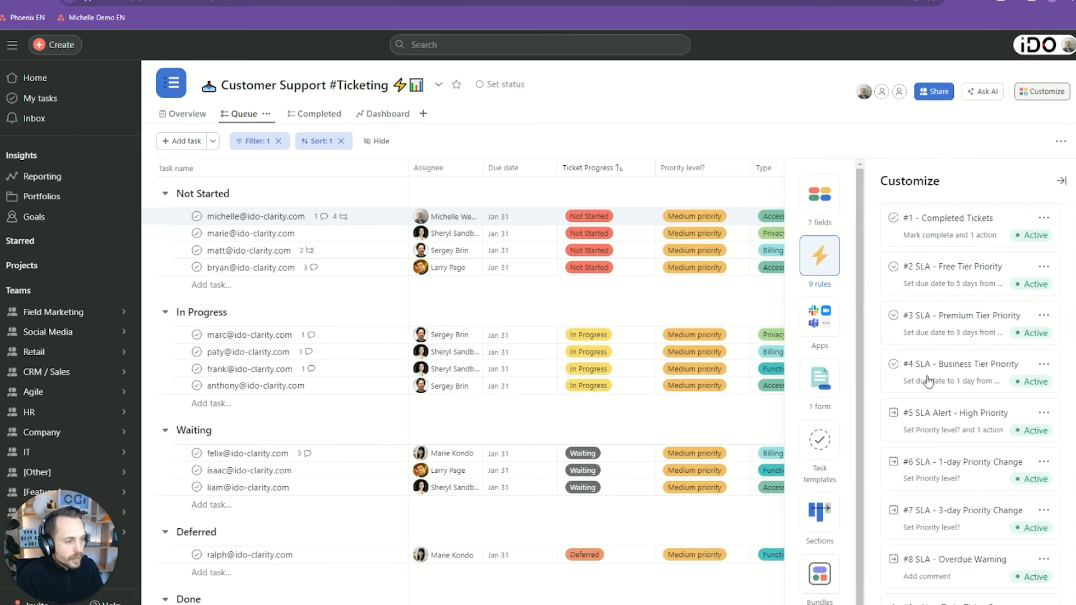
Step: Examine the due date and priority actions of the #4 SLA - Business Tier Priority rule, and close it without changes
left_click(959, 370)
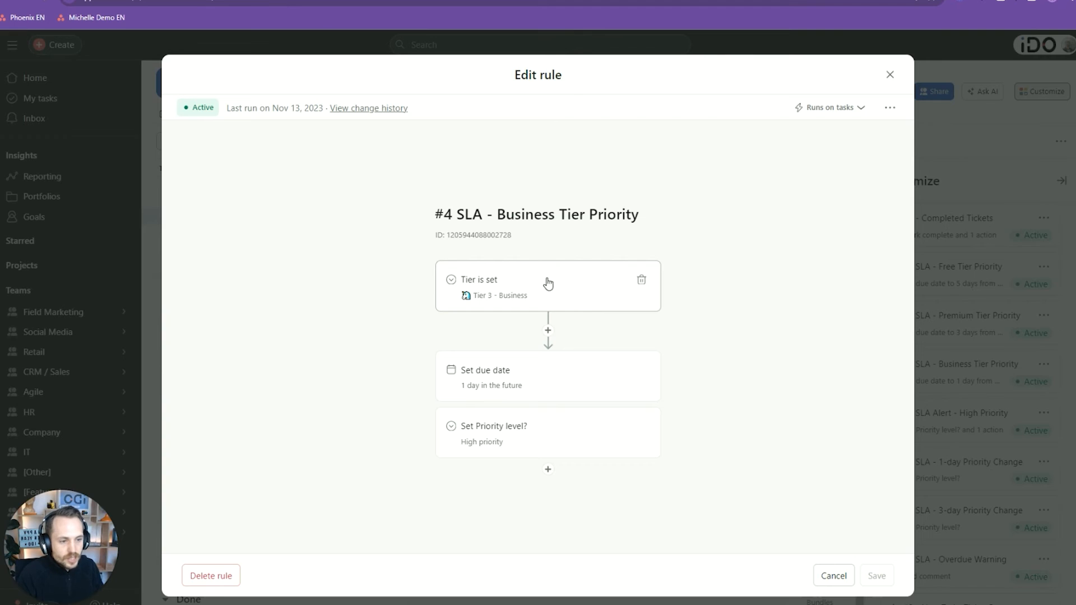
left_click(554, 372)
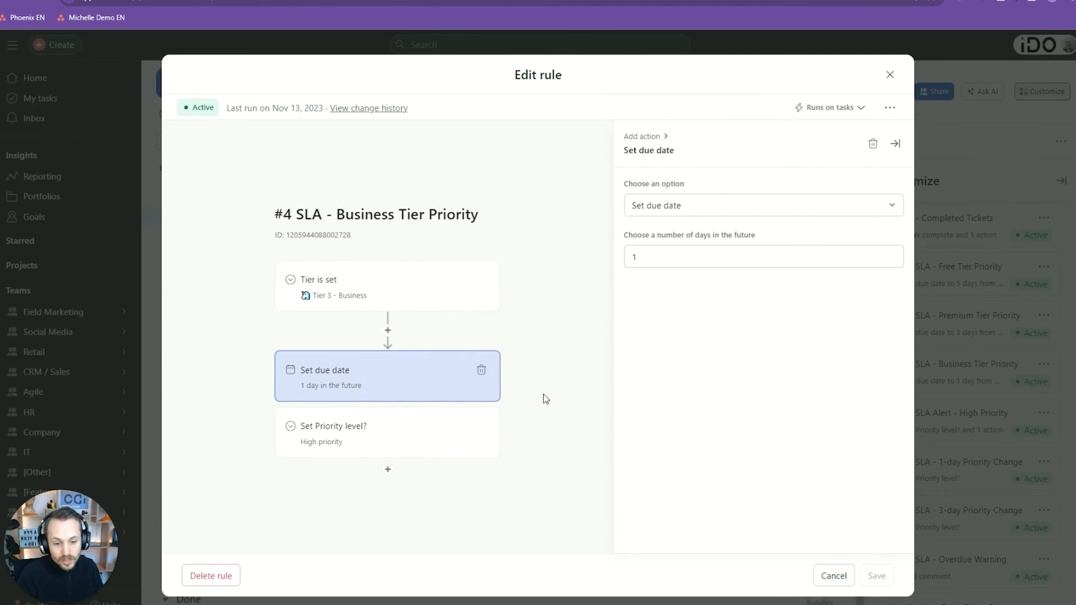
left_click(385, 433)
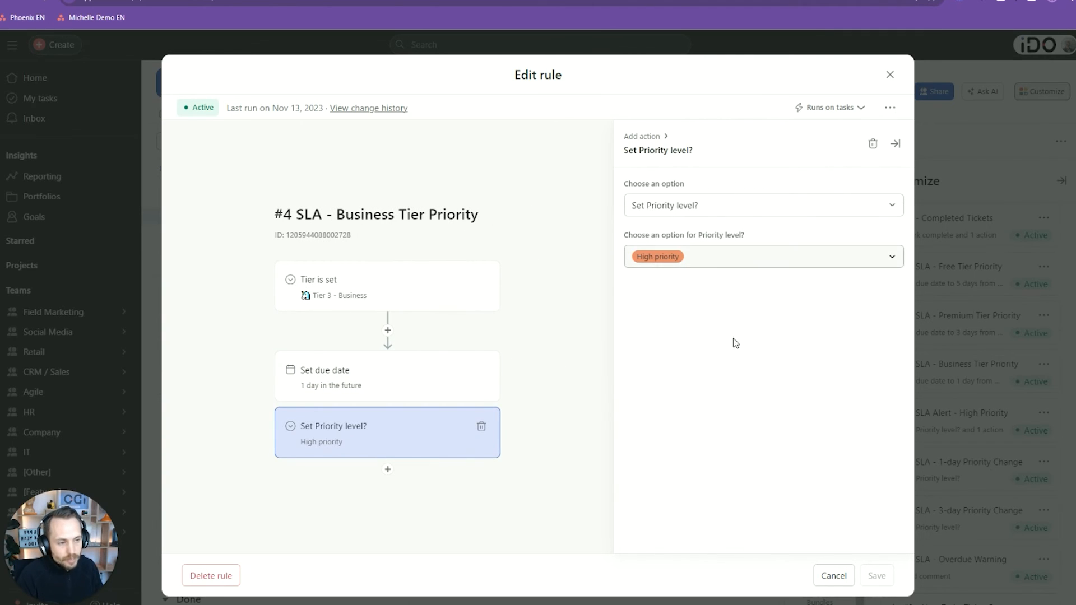
left_click(836, 577)
Step: Examine the Priority level? options and comment text in the #5 SLA Alert - High Priority rule, and close it without changes
scroll(959, 331, "down", 1)
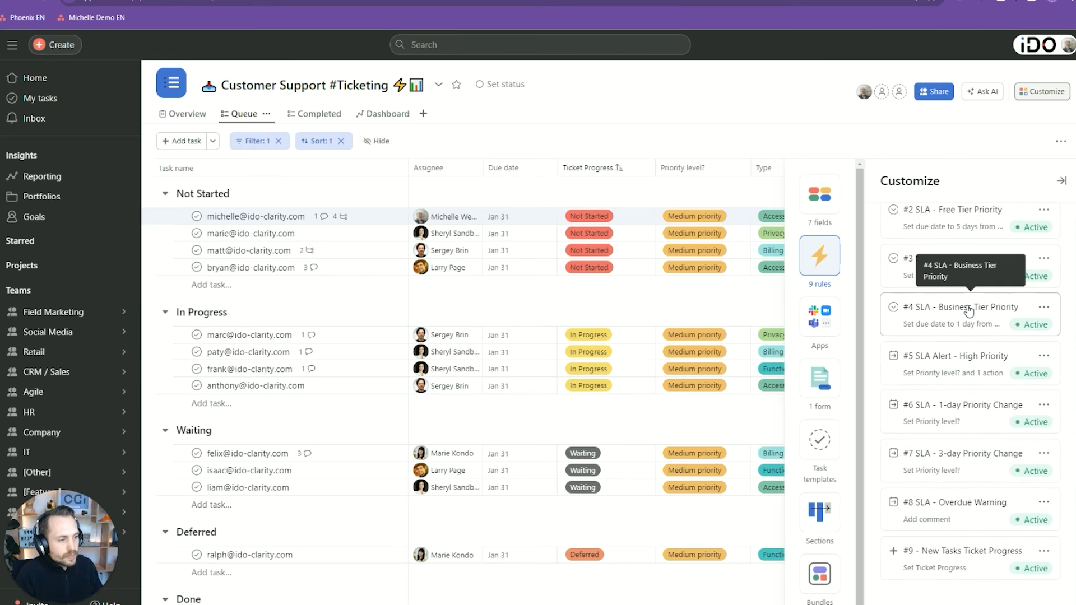
scroll(968, 311, "down", 2)
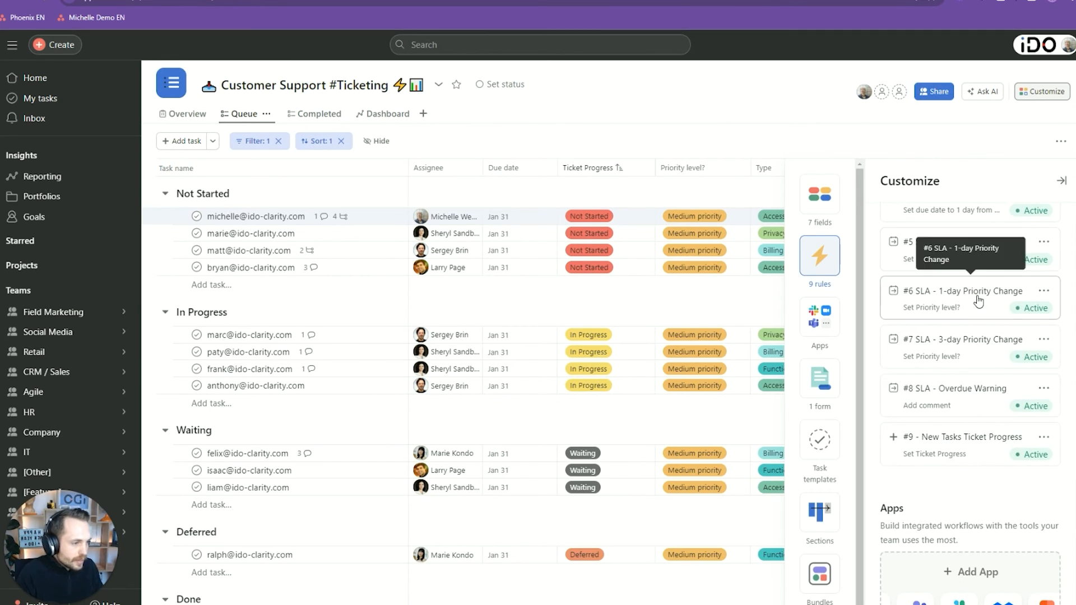
left_click(976, 255)
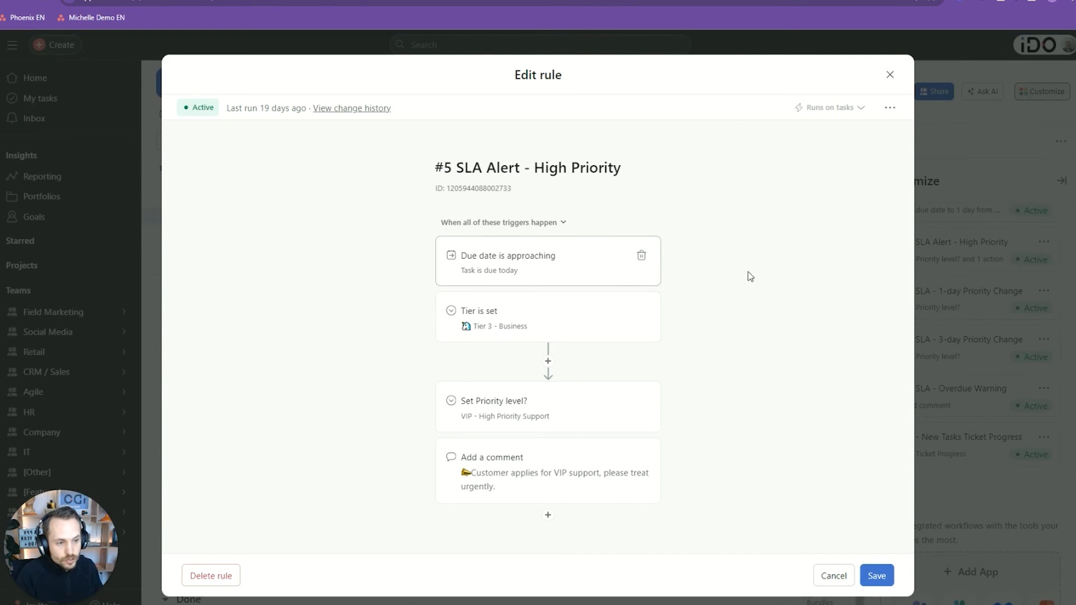
left_click(614, 411)
left_click(695, 264)
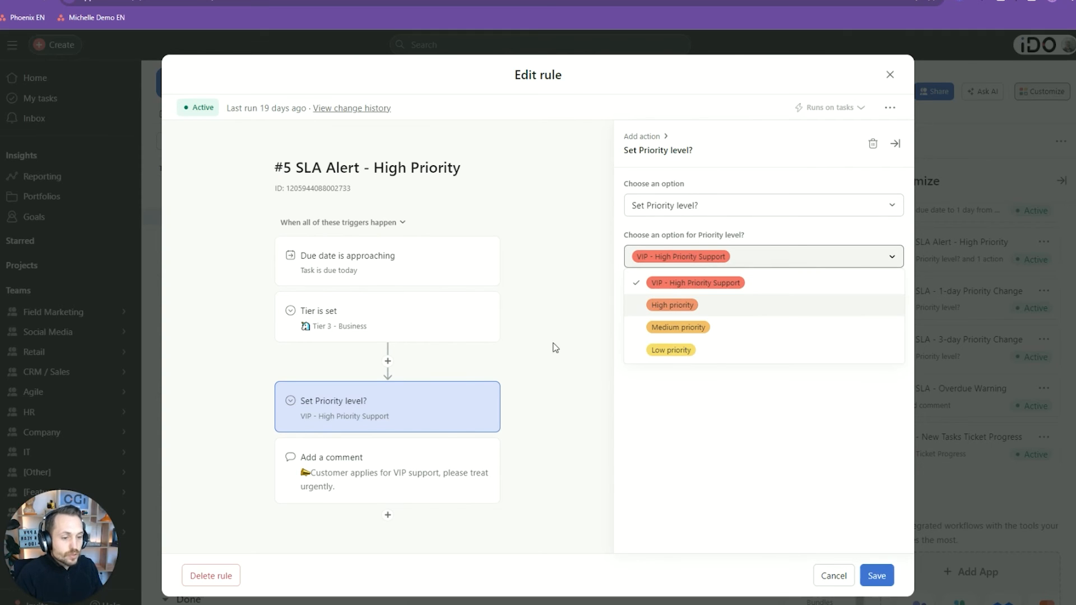
left_click(442, 454)
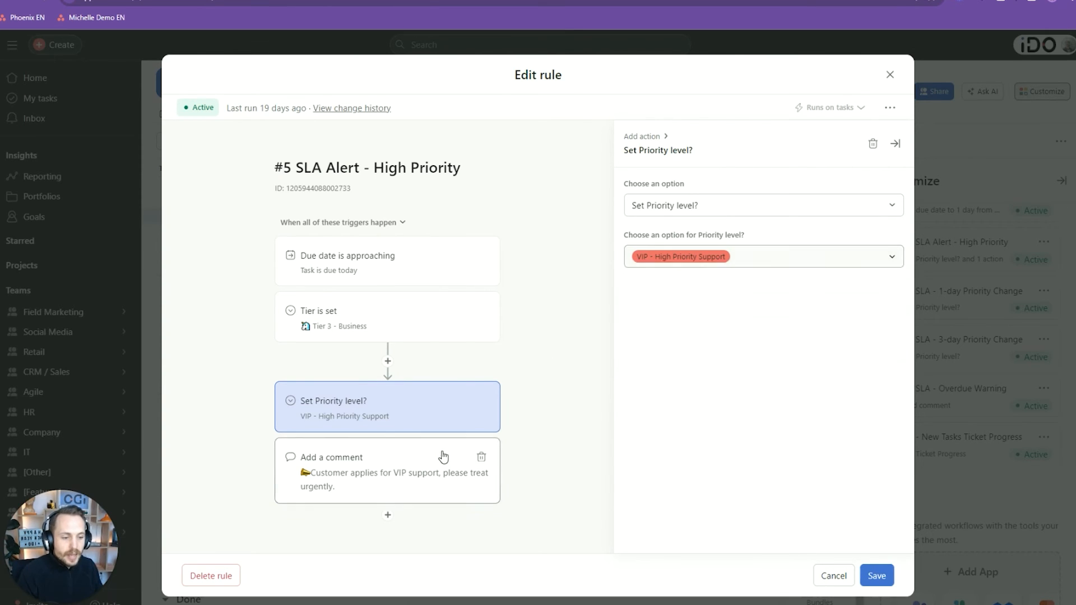
triple_click(871, 188)
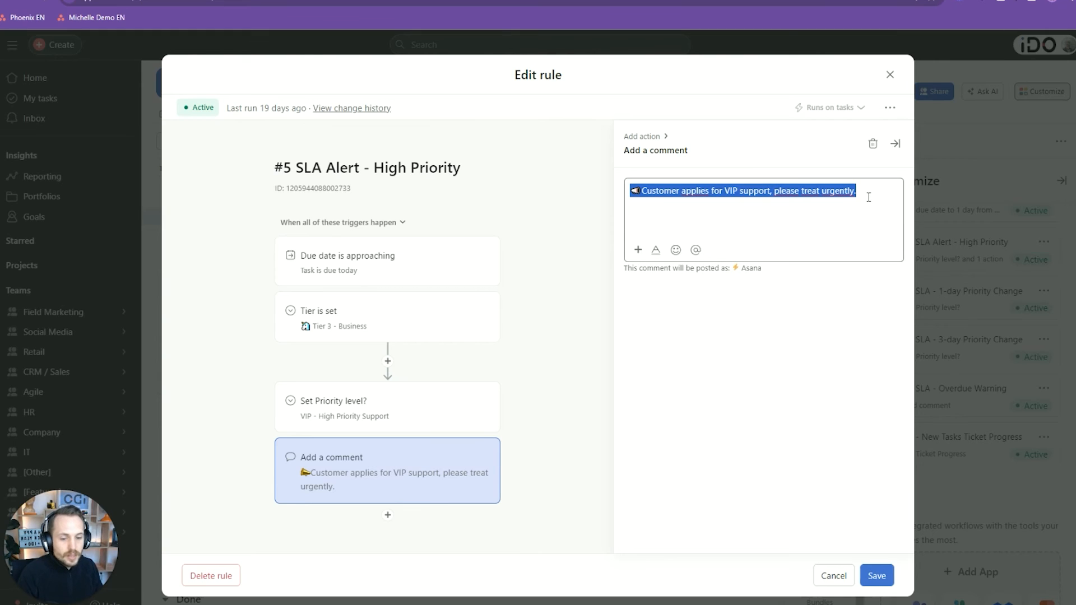
left_click(867, 193)
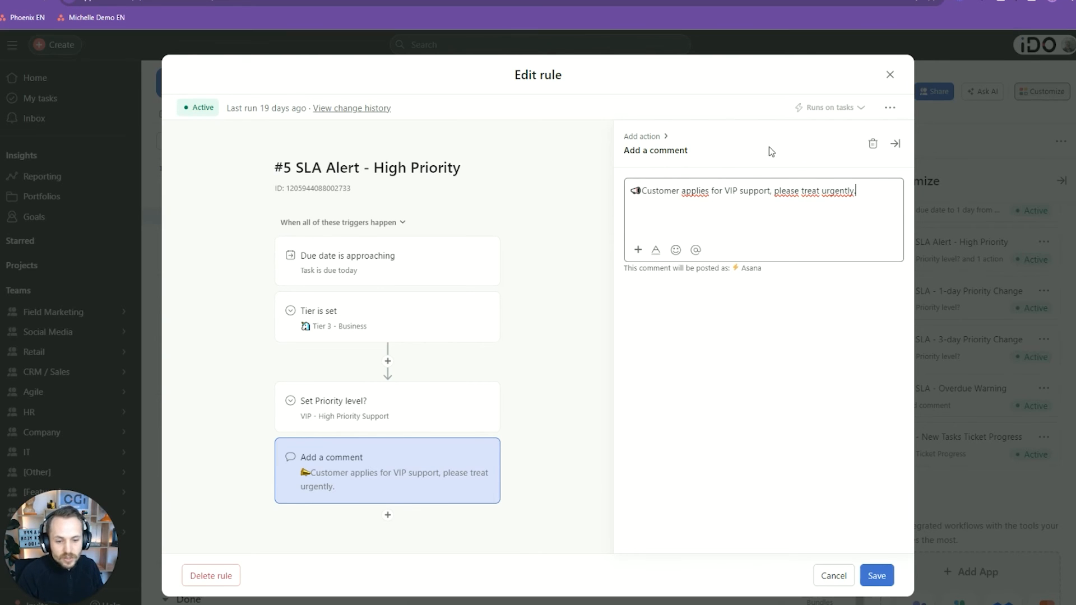
triple_click(711, 193)
left_click(753, 355)
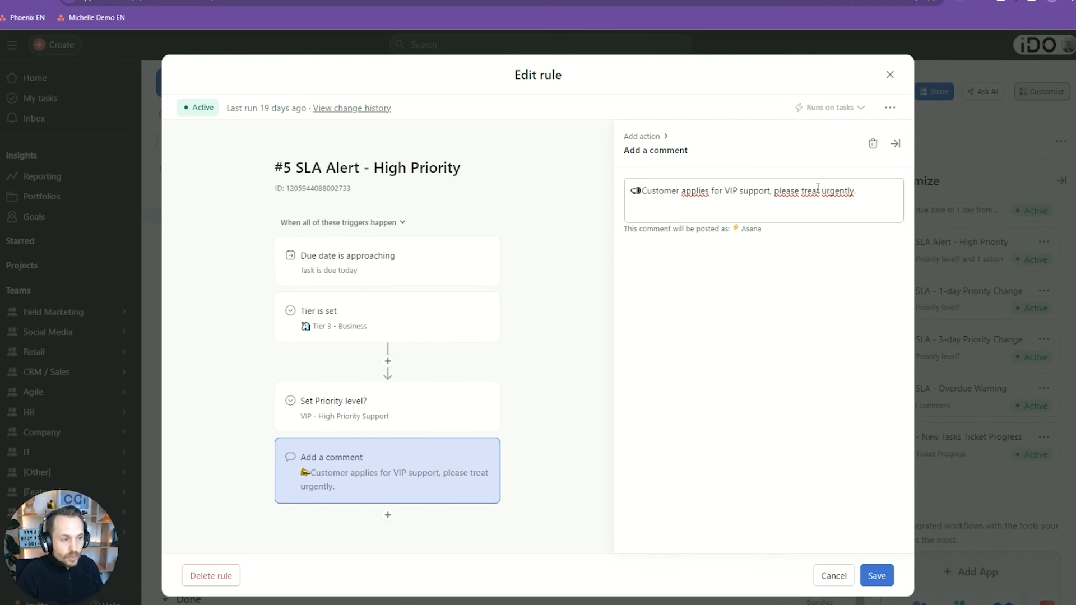
left_click(838, 575)
Step: Open the #8 SLA - Overdue Warning rule and examine the text of its comment action
scroll(983, 339, "down", 1)
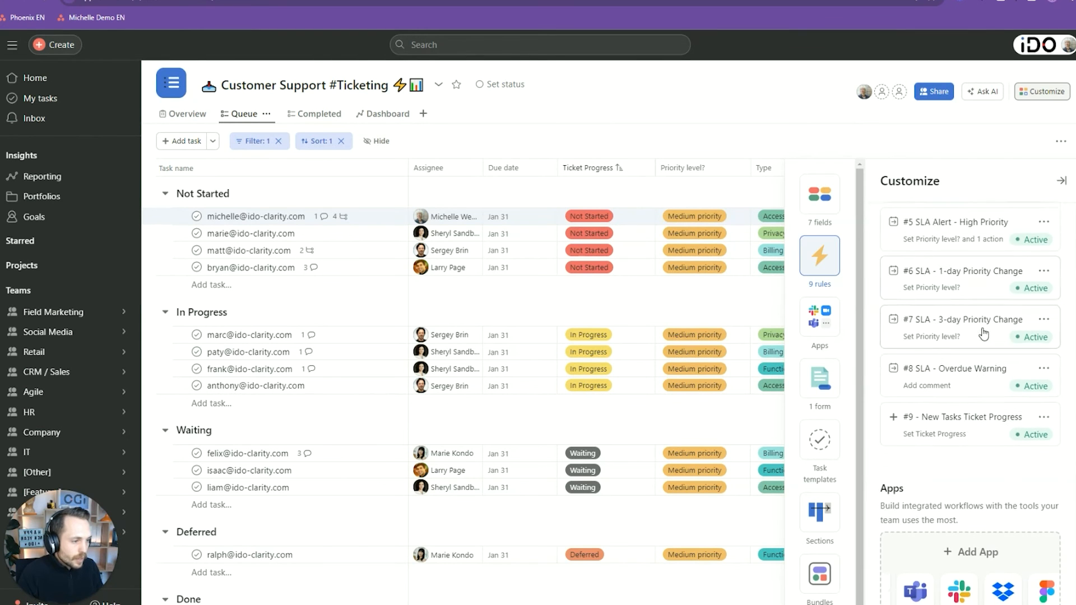
left_click(981, 339)
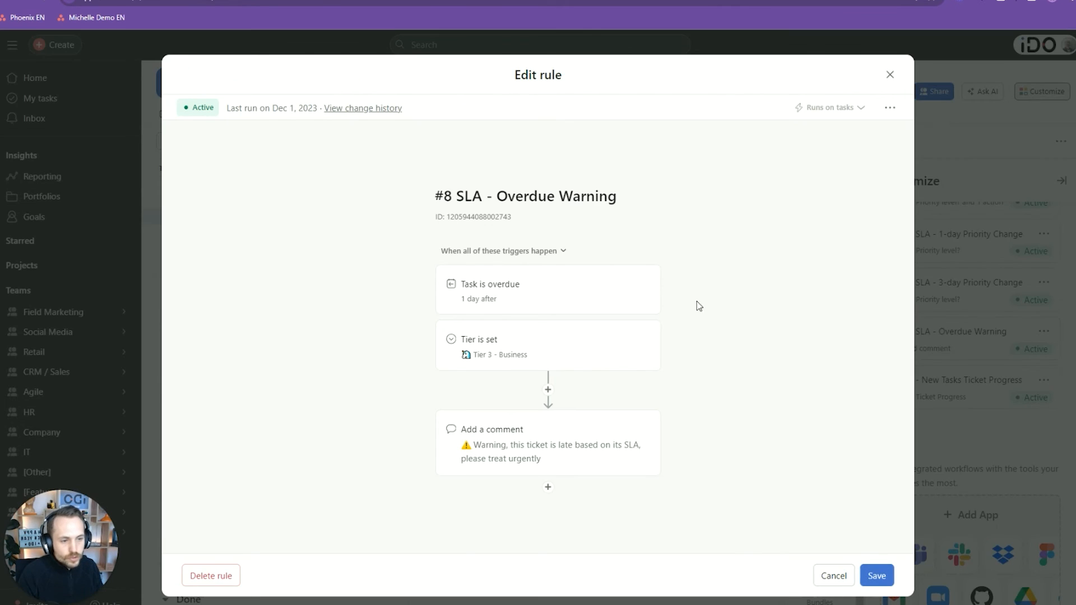
left_click(601, 433)
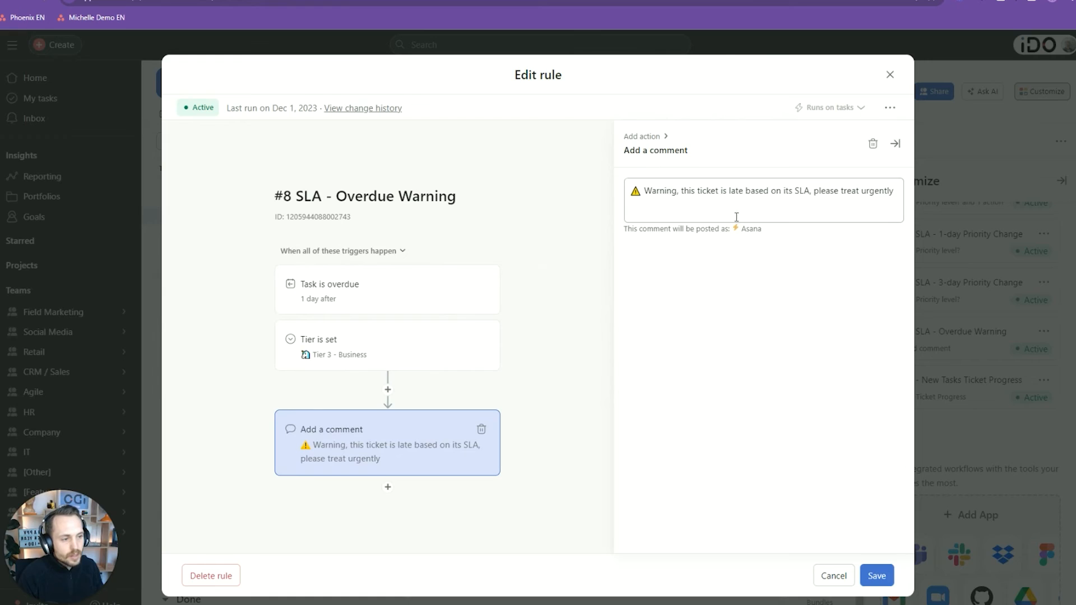
triple_click(683, 192)
left_click(743, 207)
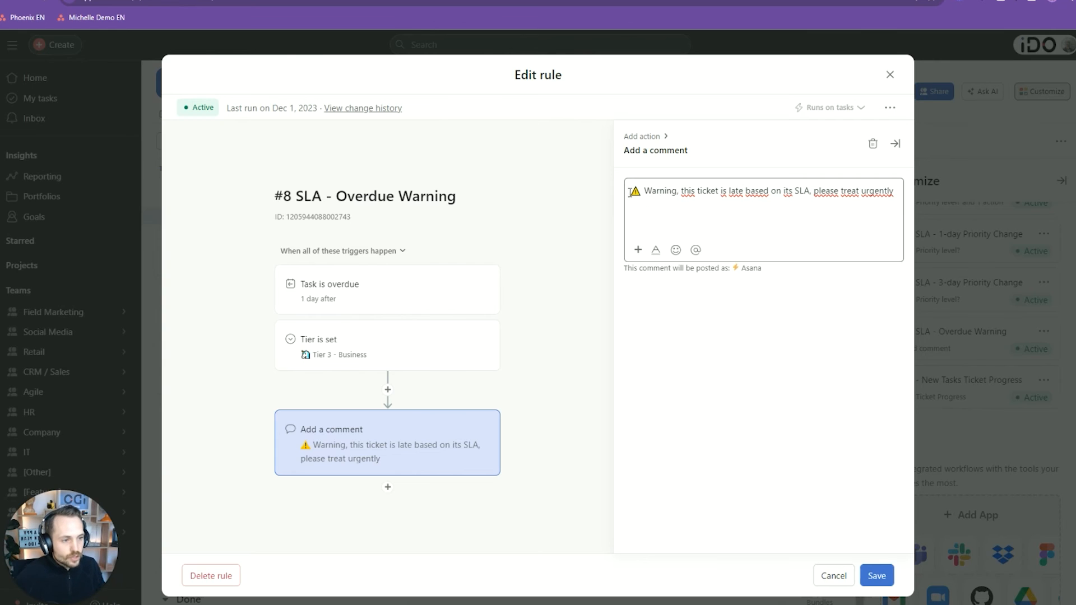
left_click(630, 193)
key("Return")
type("@la")
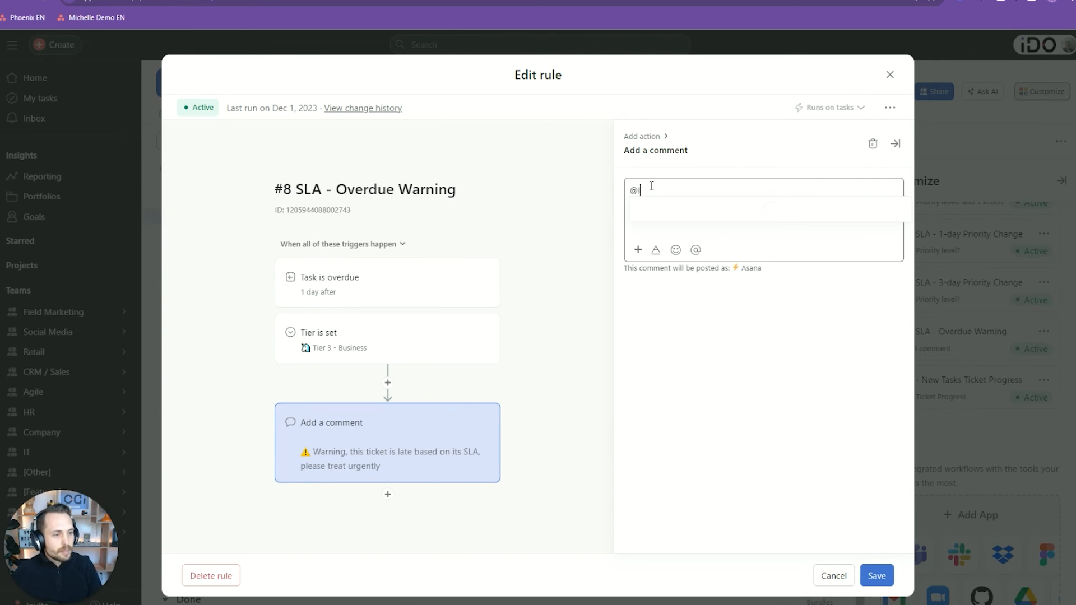
key("Down")
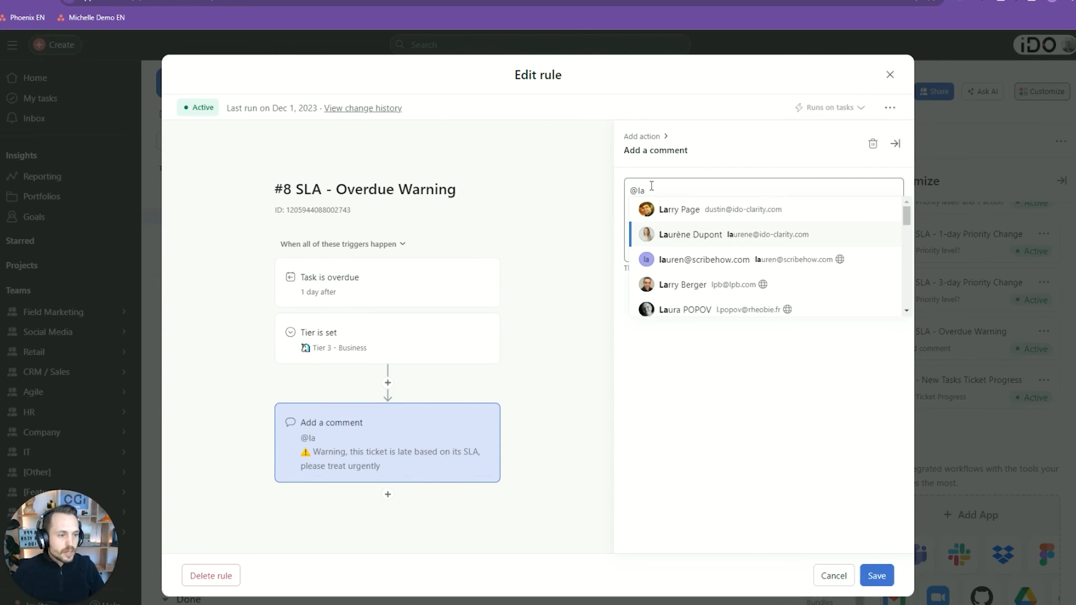
key("Return")
mouse_move(653, 191)
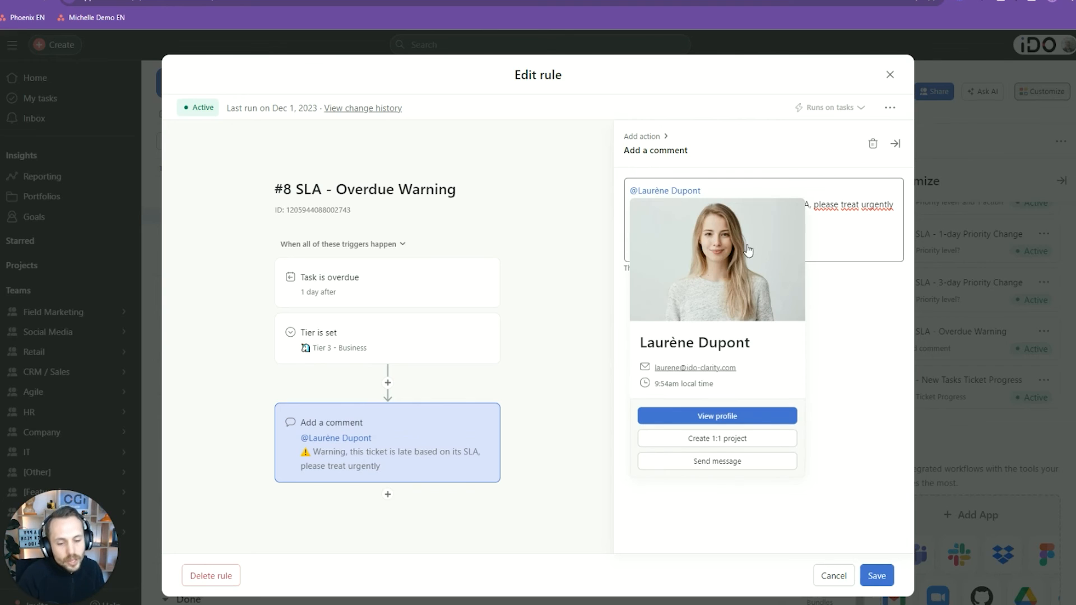
left_click(845, 575)
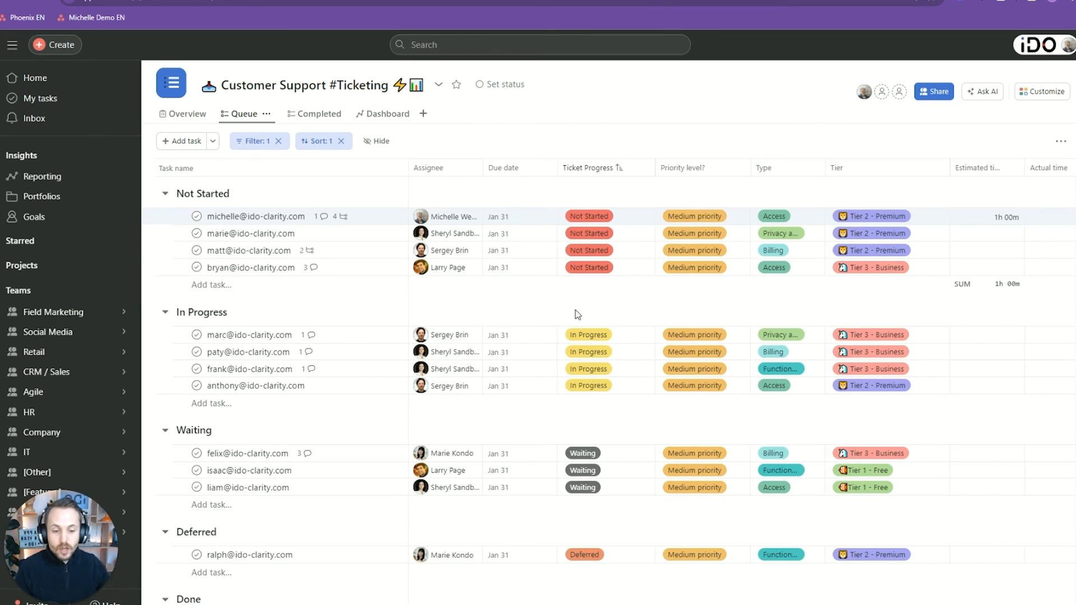
Step: Search the project's available apps for Zendesk, and review its integration details and Zendesk Marketplace page
left_click(1021, 95)
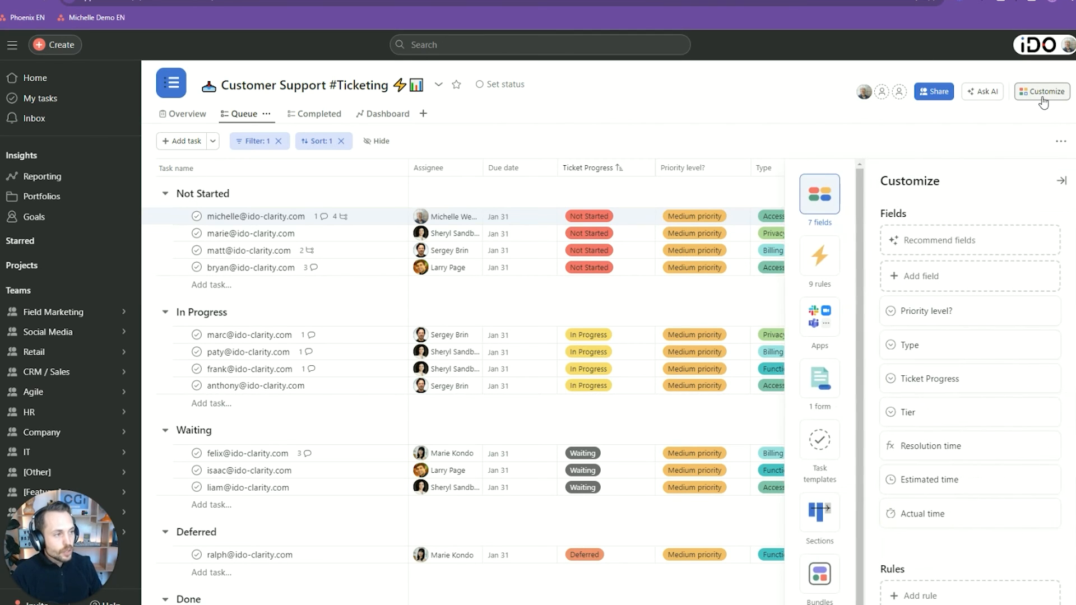
left_click(819, 317)
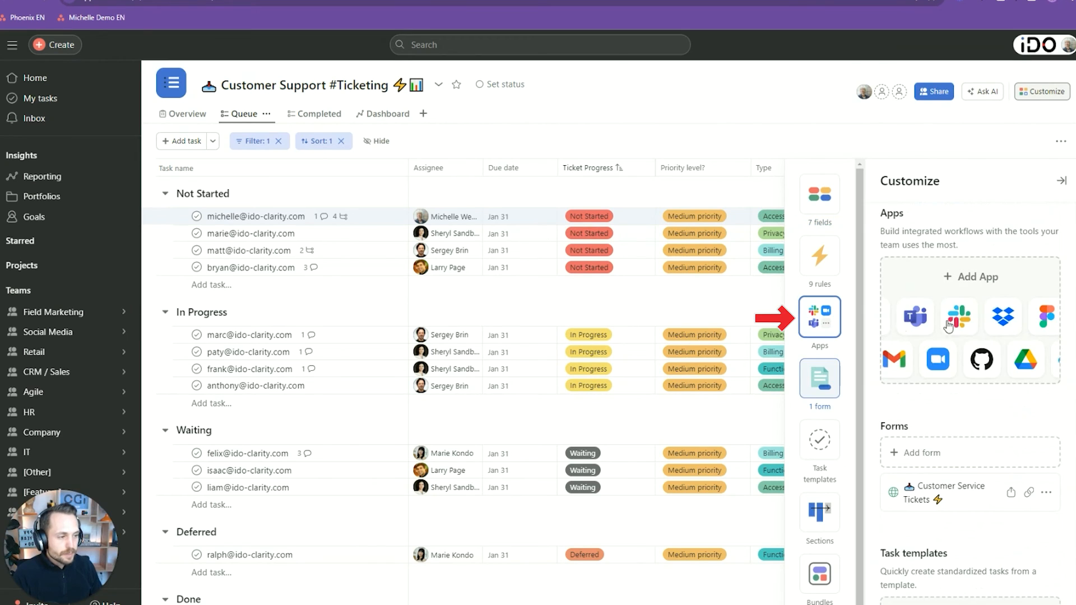
left_click(976, 285)
left_click(235, 126)
type("zen")
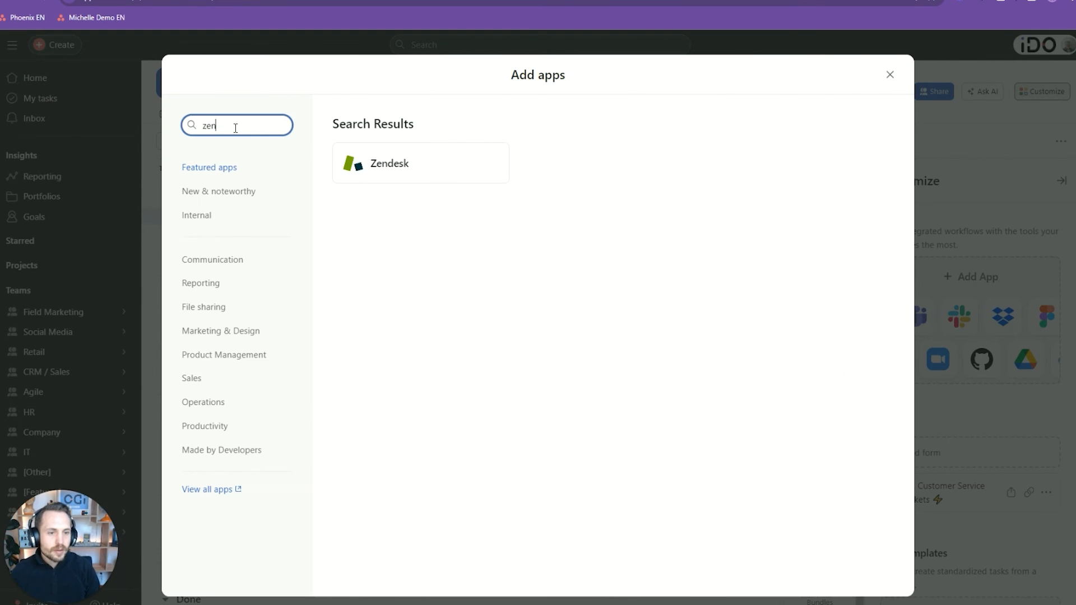
left_click(409, 164)
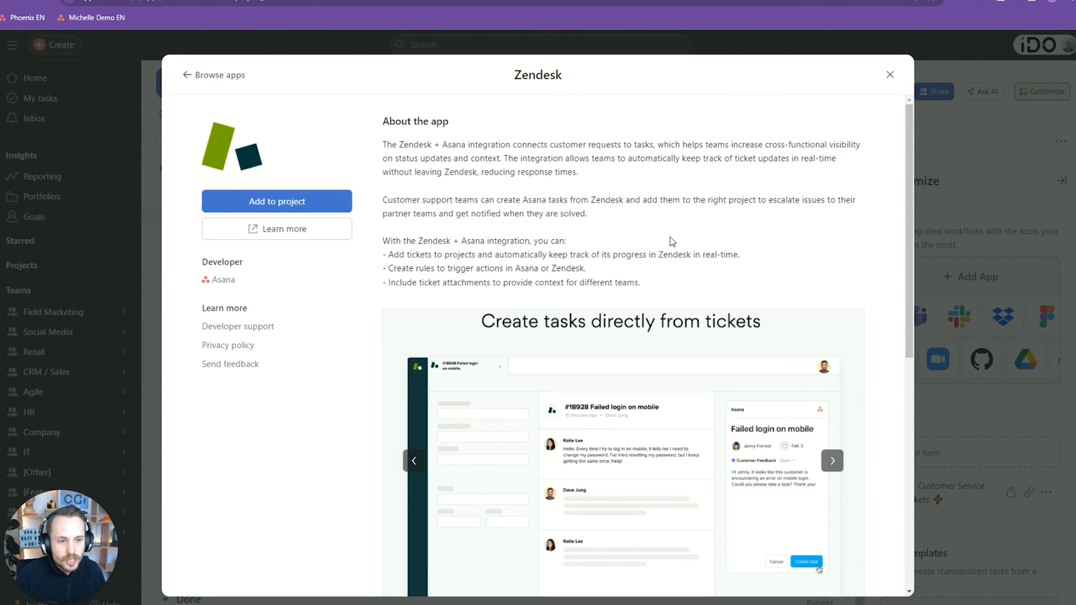
left_click(300, 238)
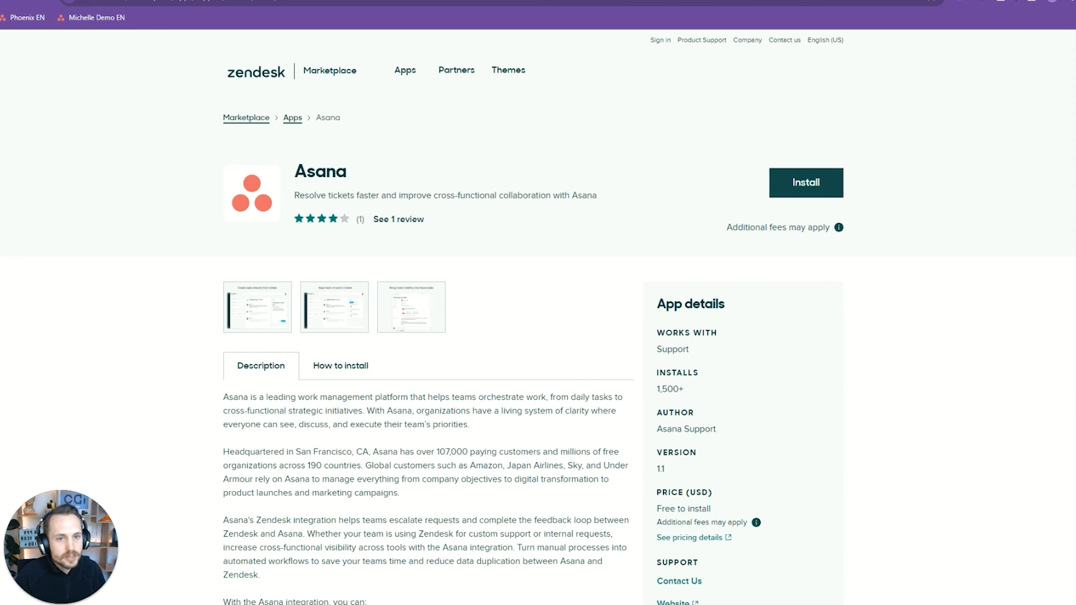
left_click(337, 0)
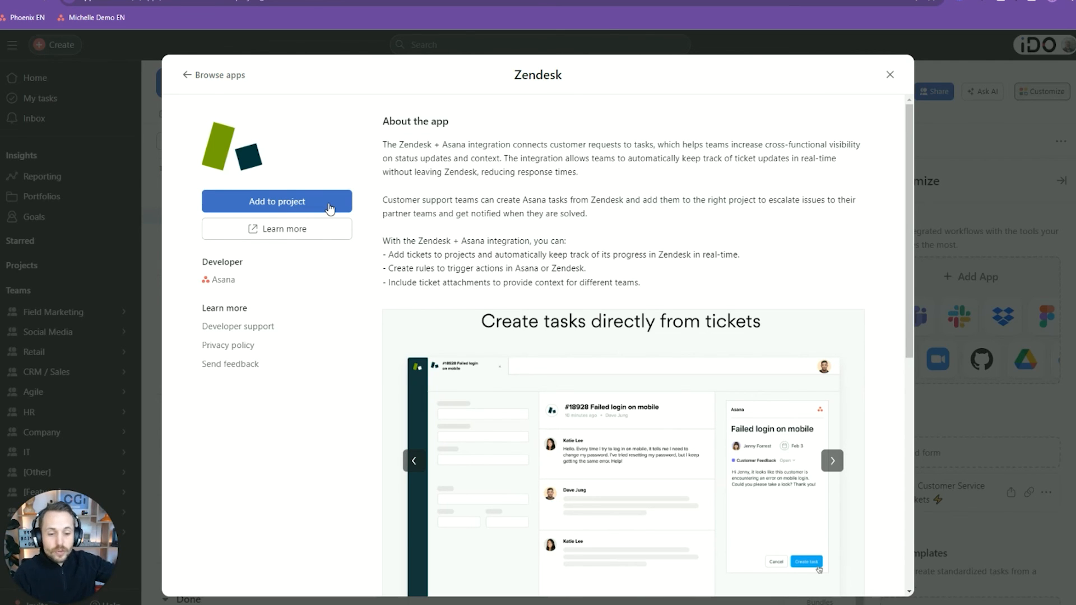
Step: Search the available apps for jira, and review Jira Cloud's integration details and data sync setting
left_click(193, 75)
left_click(266, 119)
type("jira")
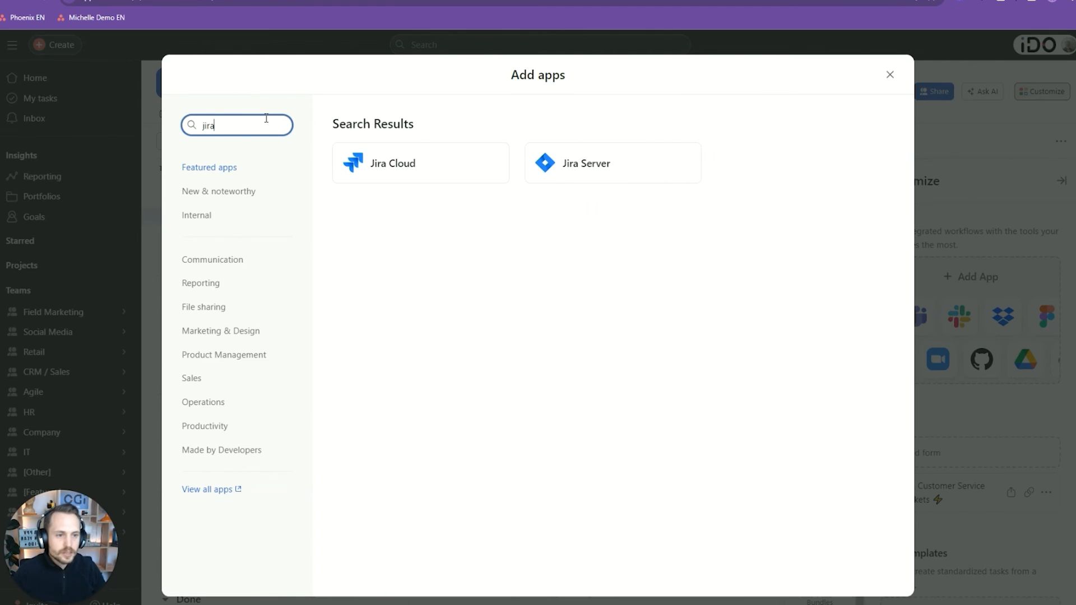
left_click(440, 169)
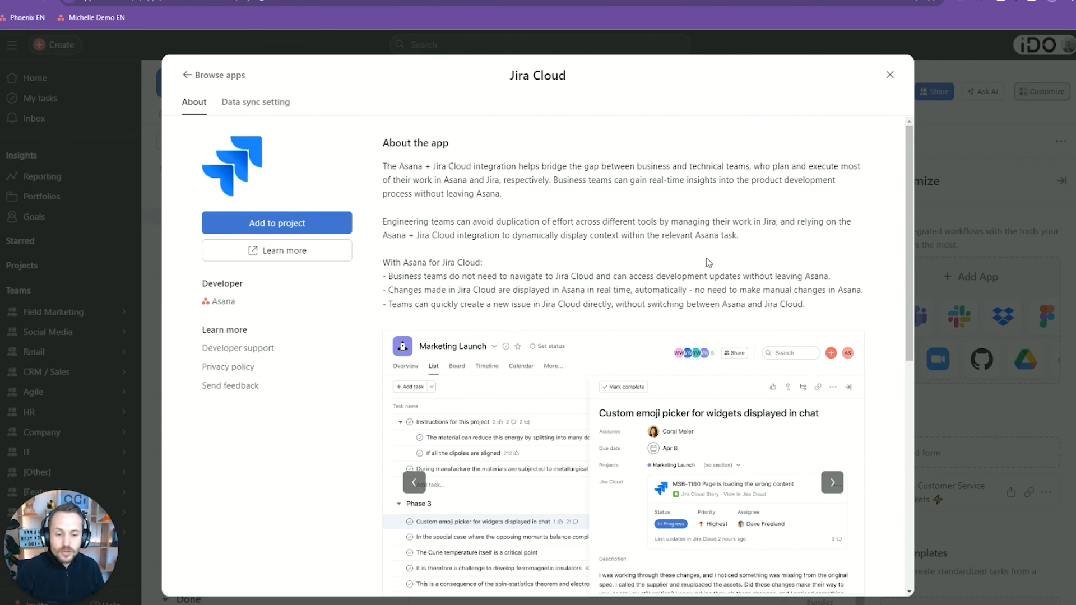
scroll(675, 272, "down", 4)
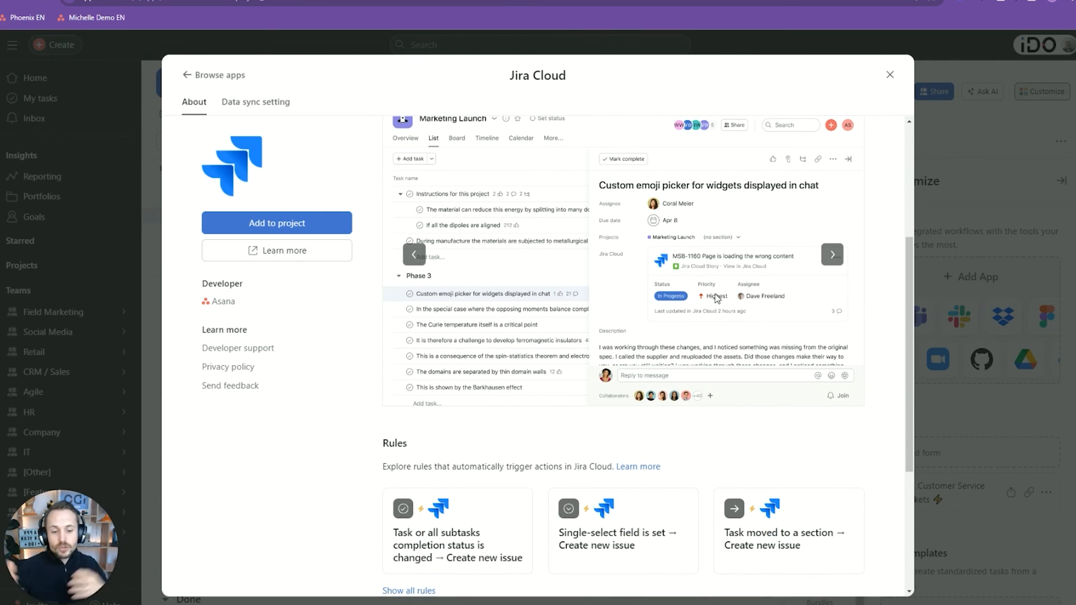
scroll(716, 297, "up", 4)
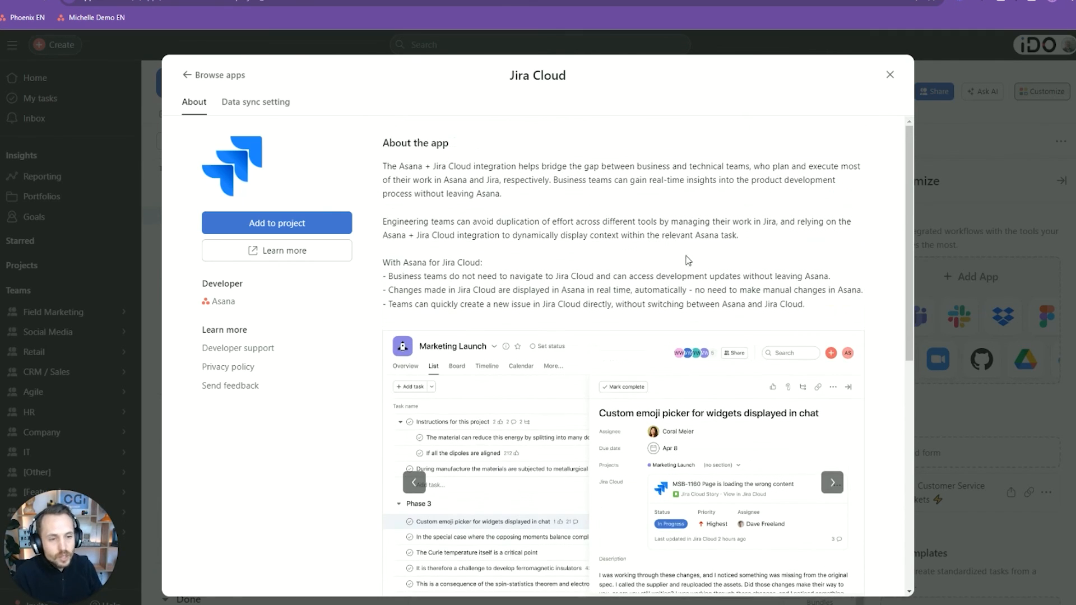
left_click(289, 104)
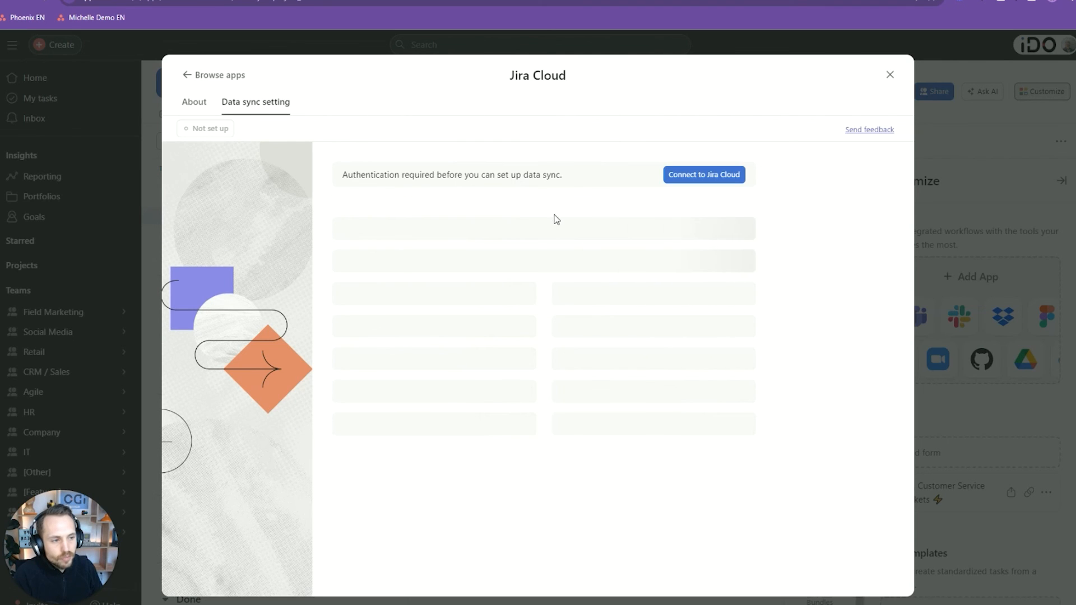